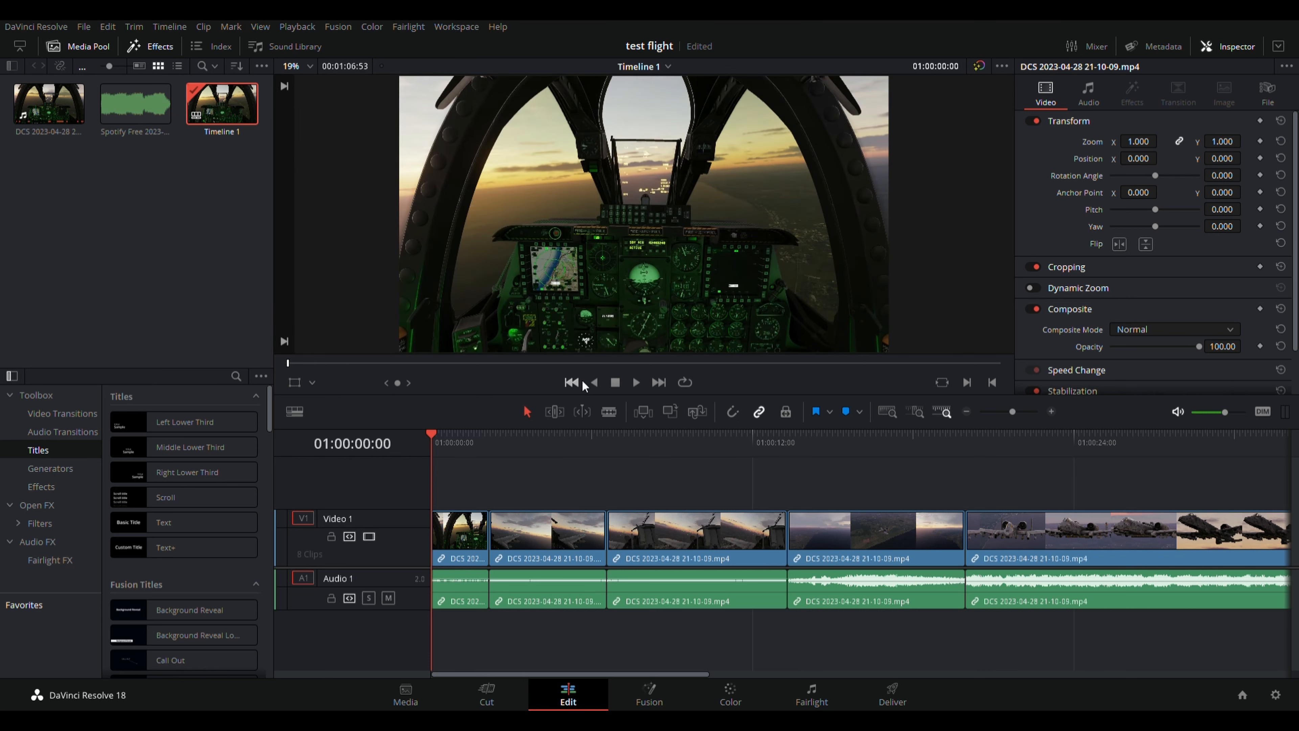
Play and scrub through the flight clips from the timeline start to review them.
left_click(636, 382)
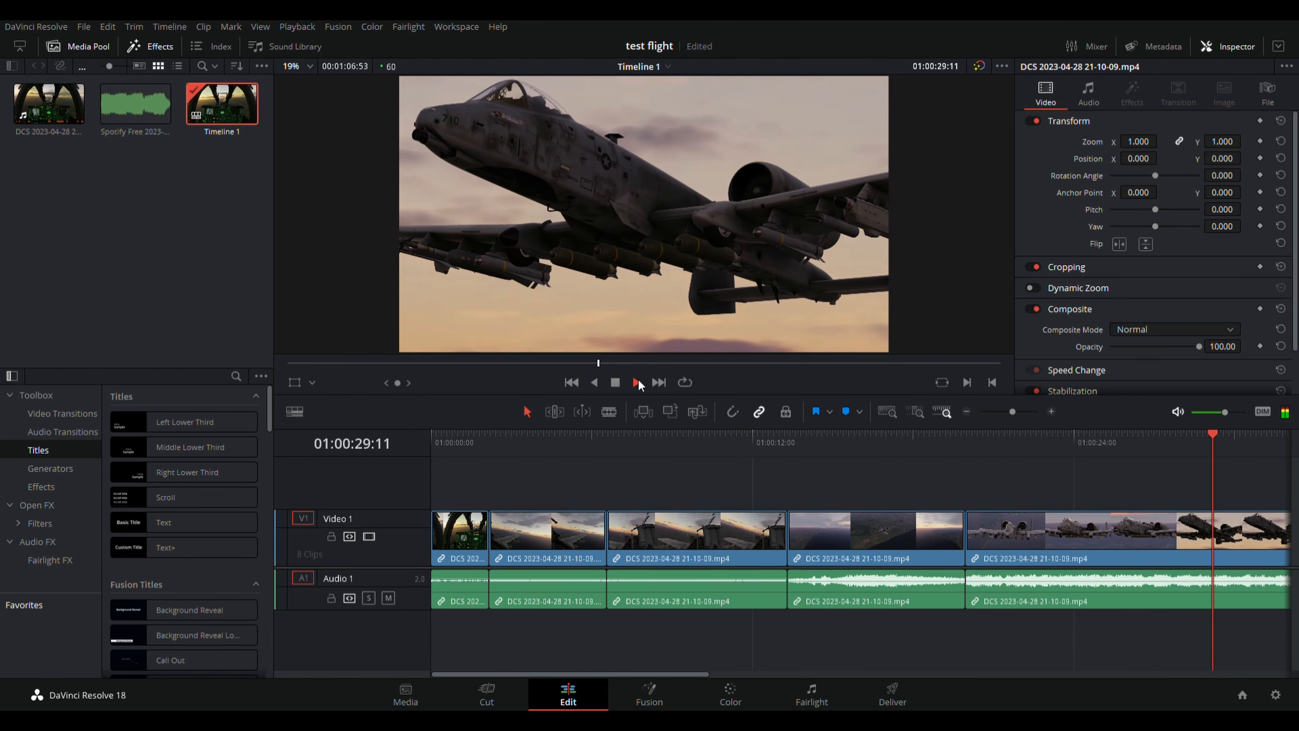
left_click(616, 381)
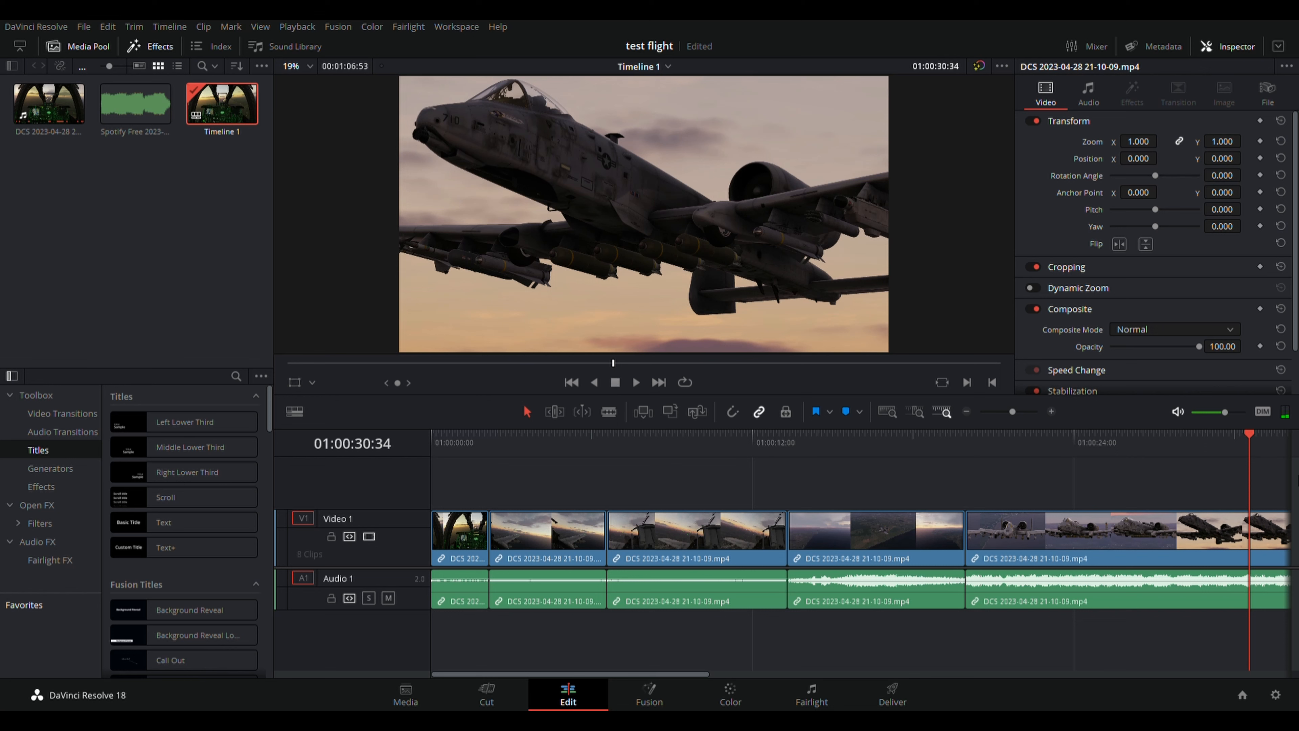
left_click(1250, 434)
left_click_drag(1251, 434, 290, 416)
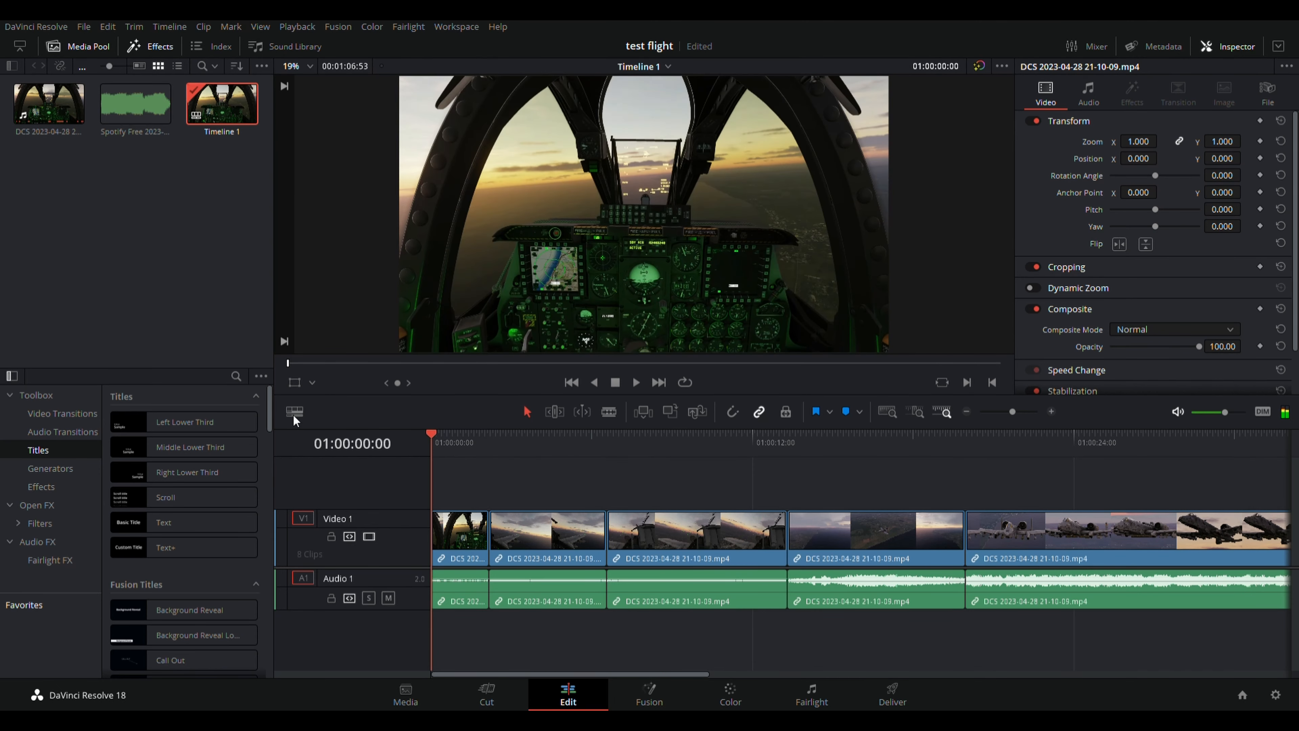
left_click_drag(438, 441, 644, 417)
left_click(571, 383)
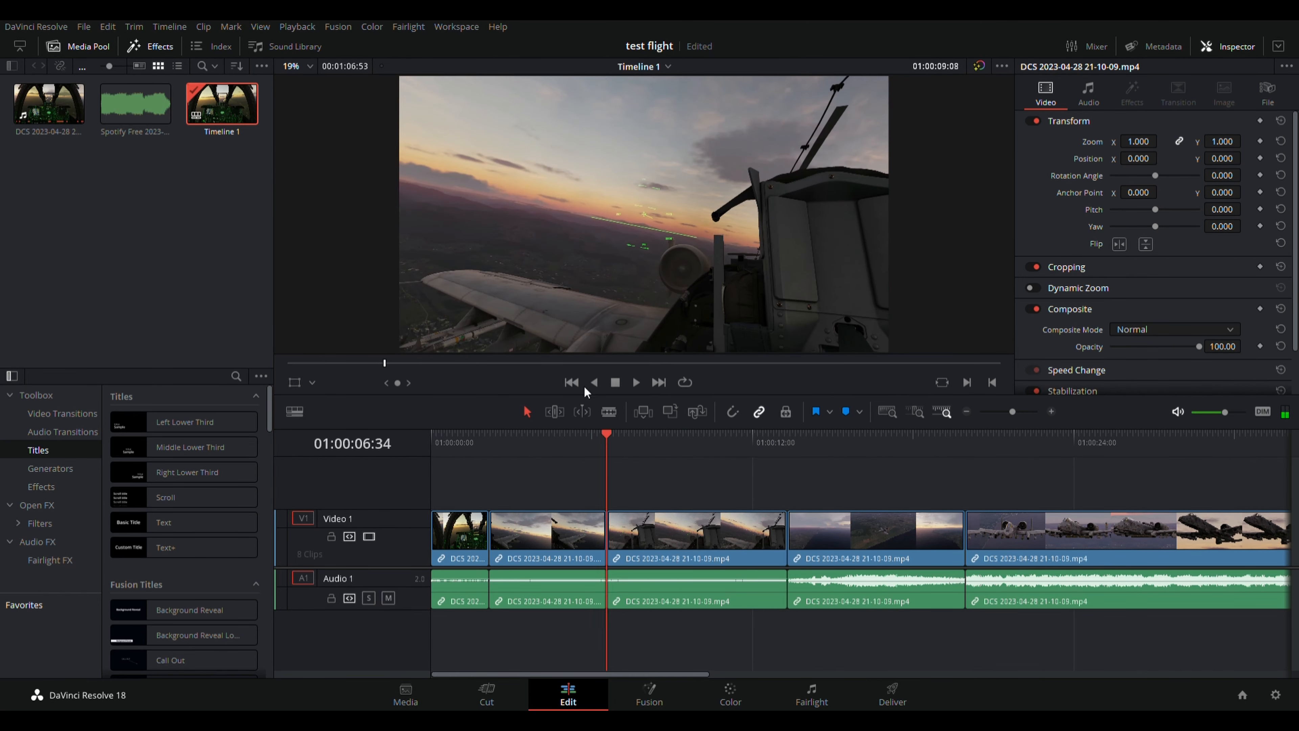
left_click(660, 383)
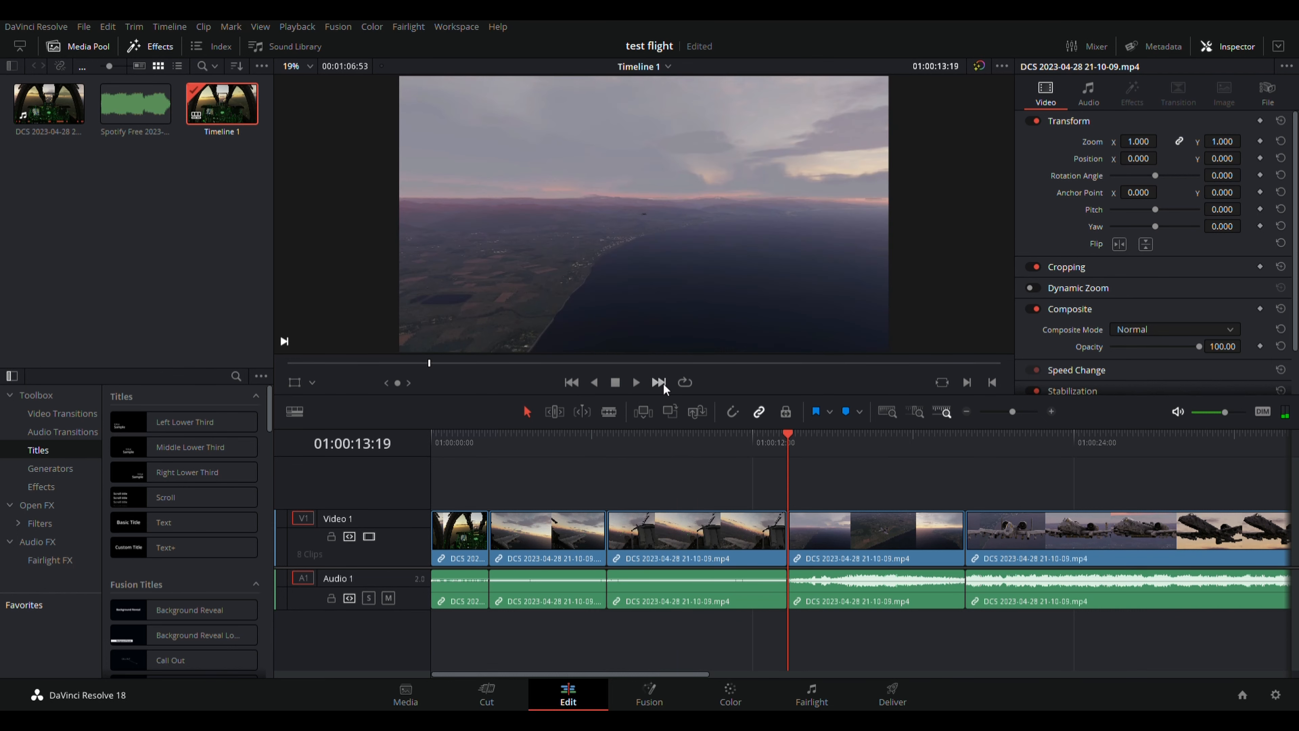
left_click(571, 382)
left_click_drag(356, 364, 234, 372)
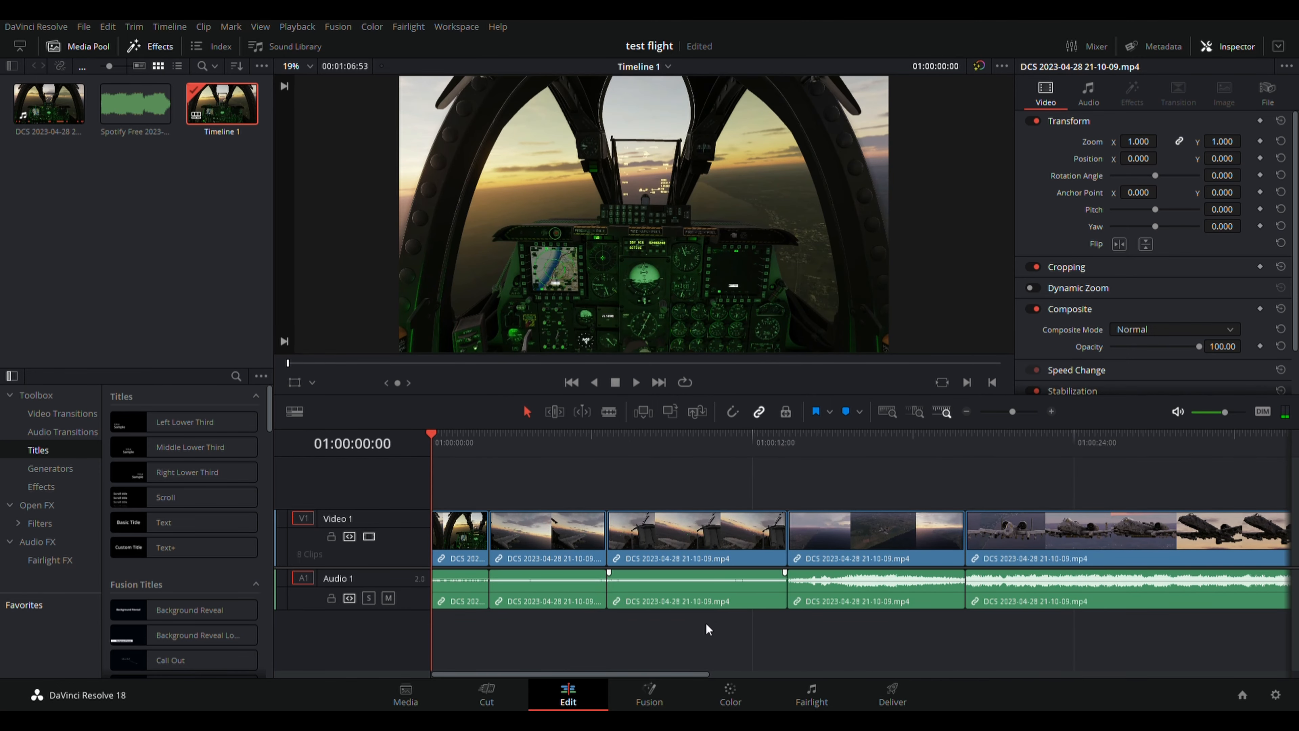
Browse the Titles presets in the Effects Library and save the project.
left_click_drag(687, 680, 510, 684)
mouse_move(176, 431)
key("ctrl+s")
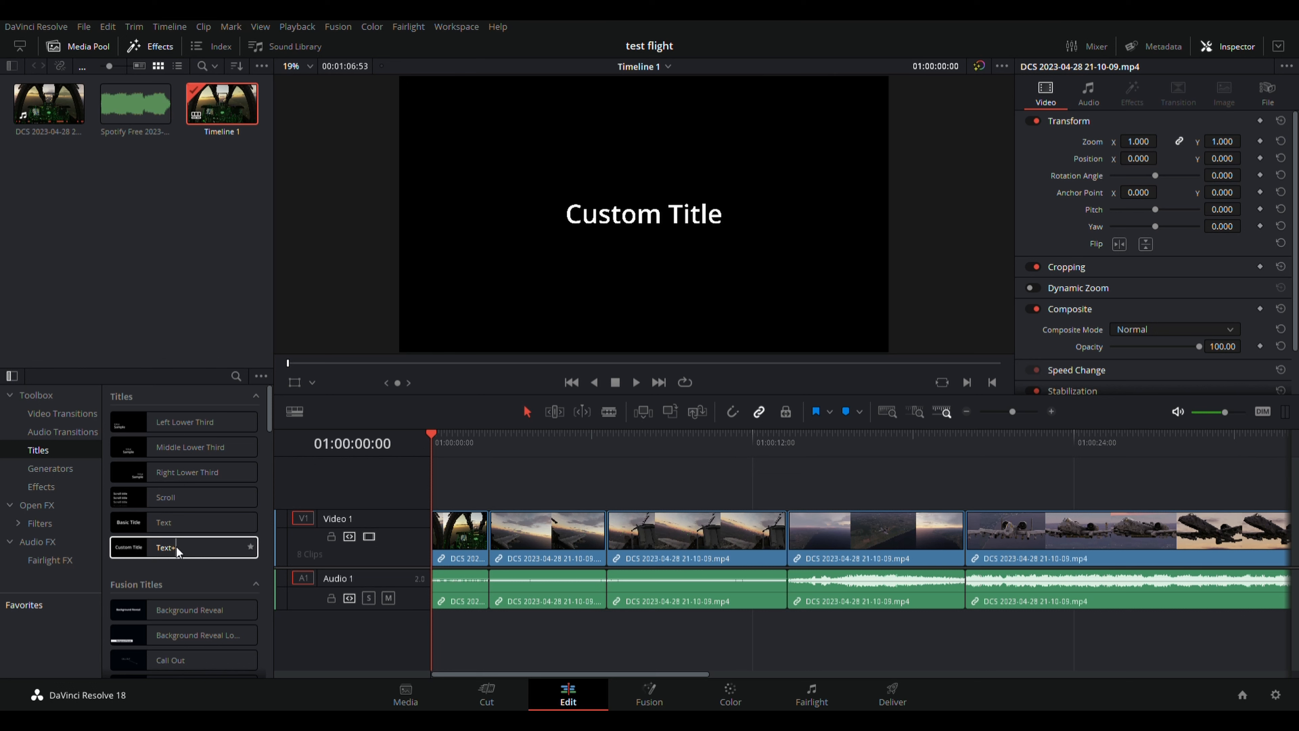
Drop the Clean and Simple Fusion title above the flight clips at the timeline start, creating Video 2.
scroll(135, 612, "down", 1)
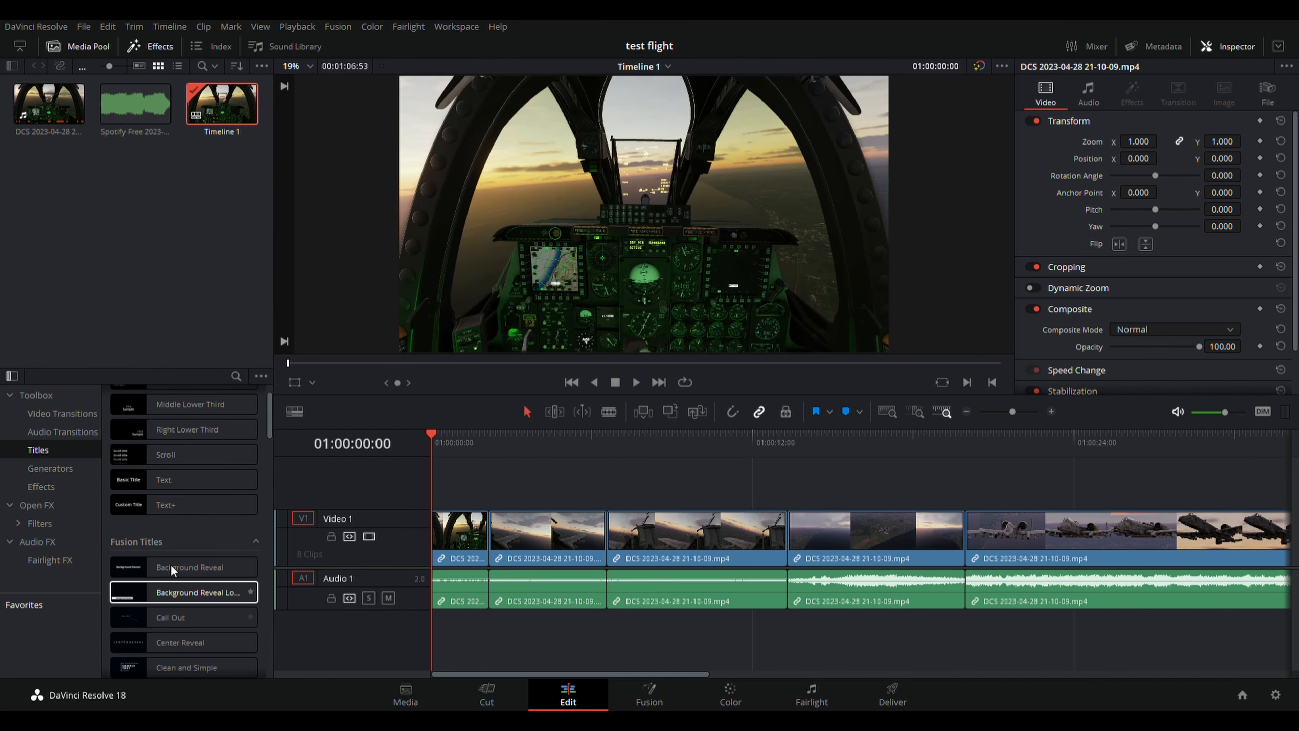
scroll(177, 550, "down", 1)
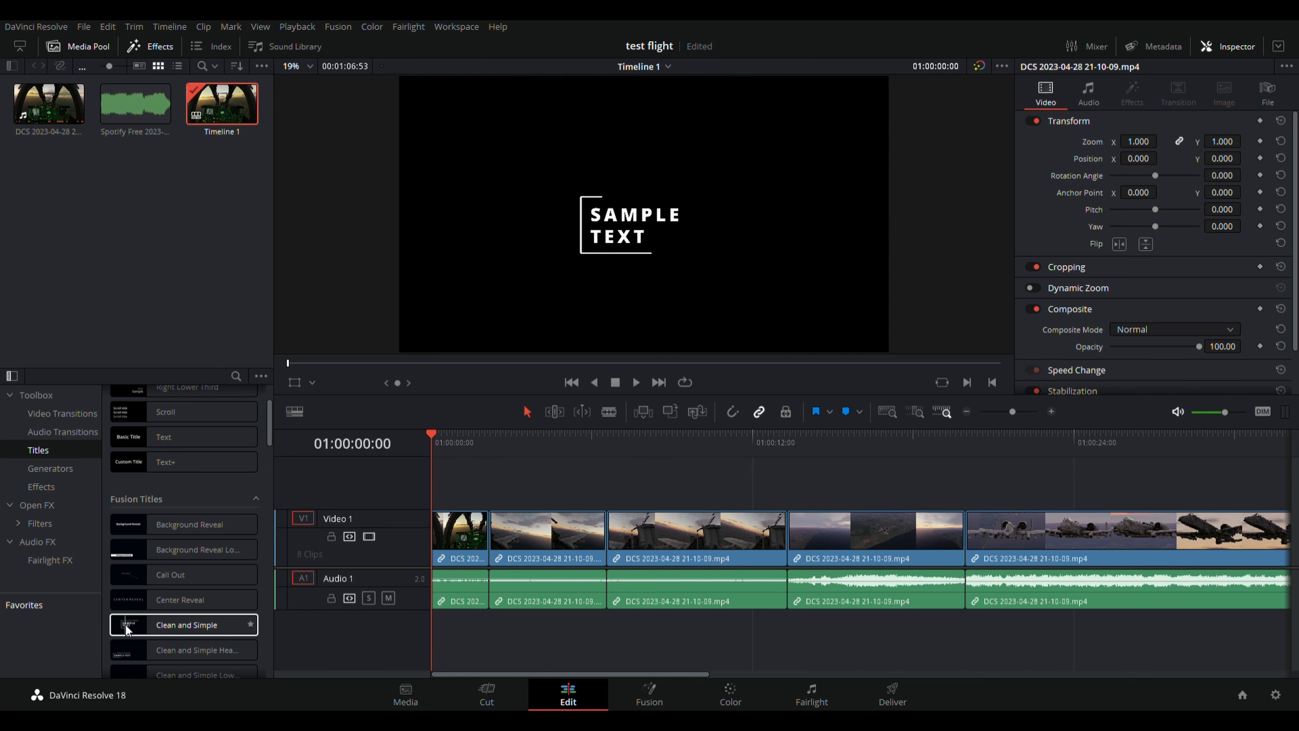
left_click(128, 624)
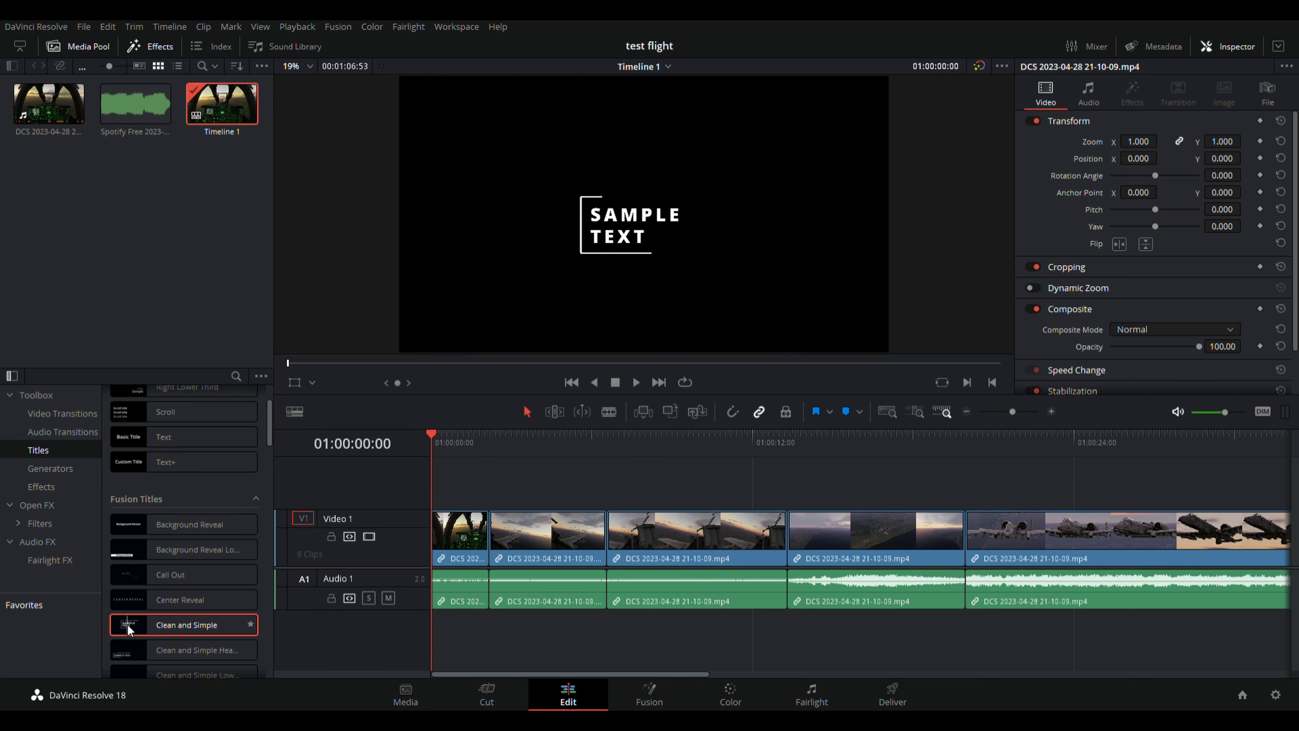
left_click_drag(185, 614, 504, 486)
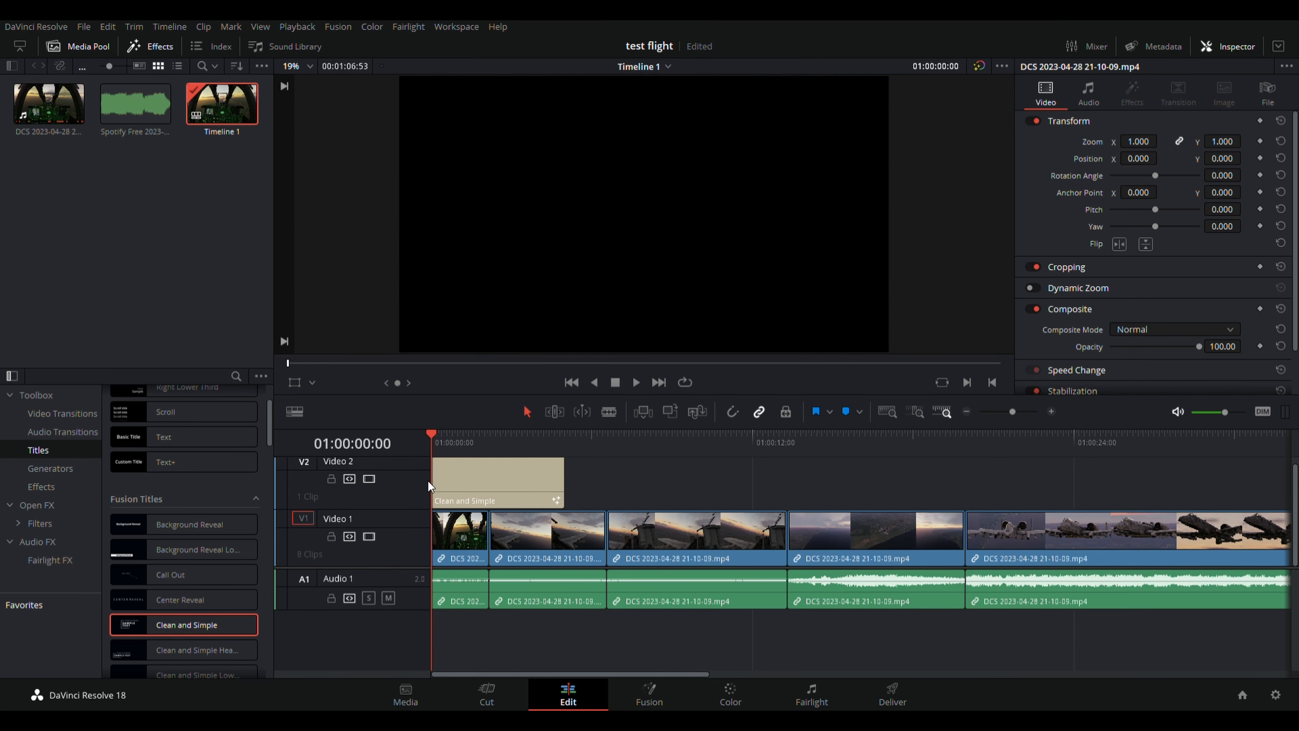
left_click(509, 489)
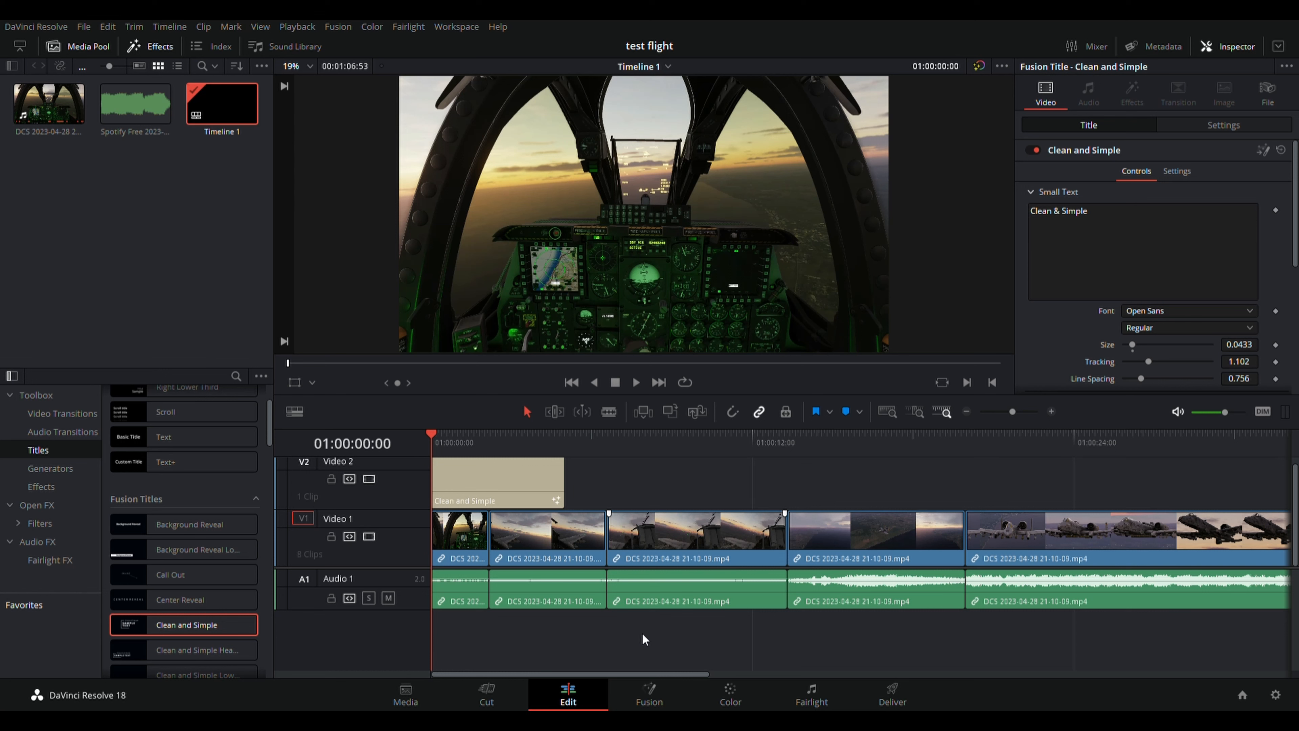
Overwrite the title's 'Clean & Simple' small text with the creator's channel handle.
left_click(484, 478)
left_click(1132, 228)
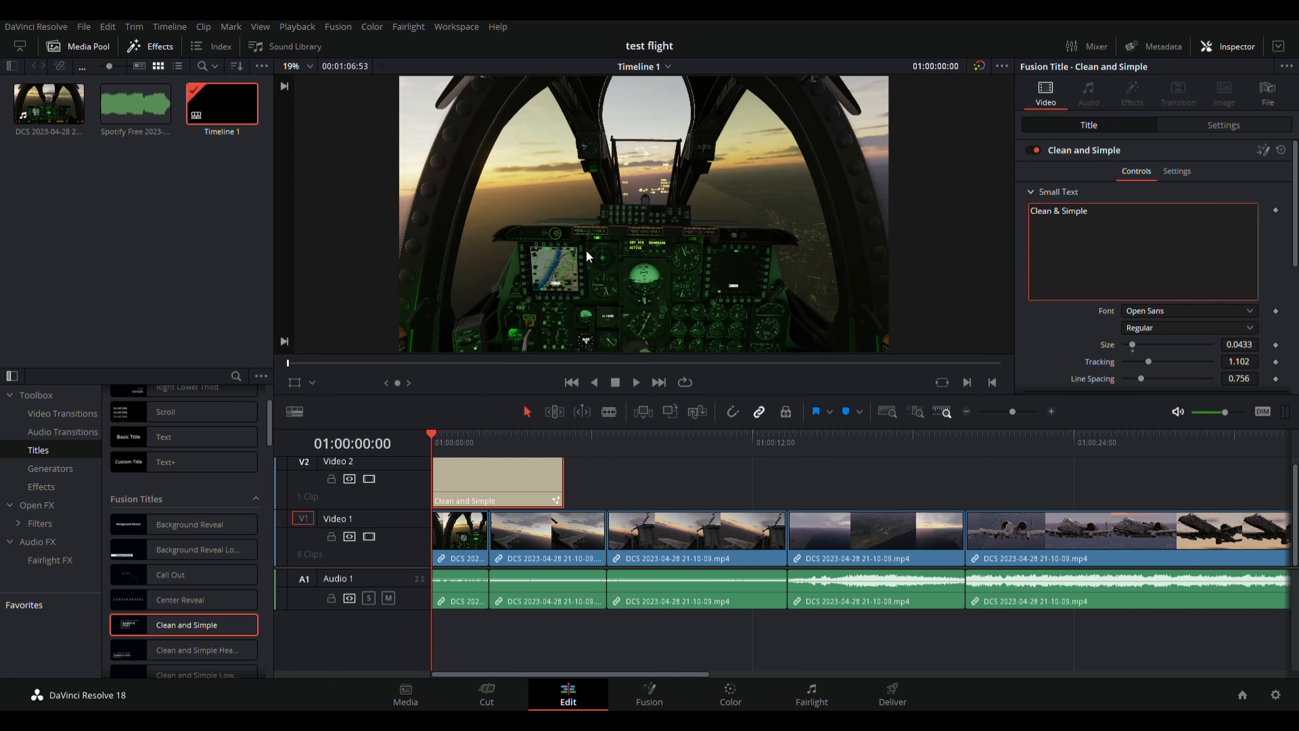
left_click(431, 431)
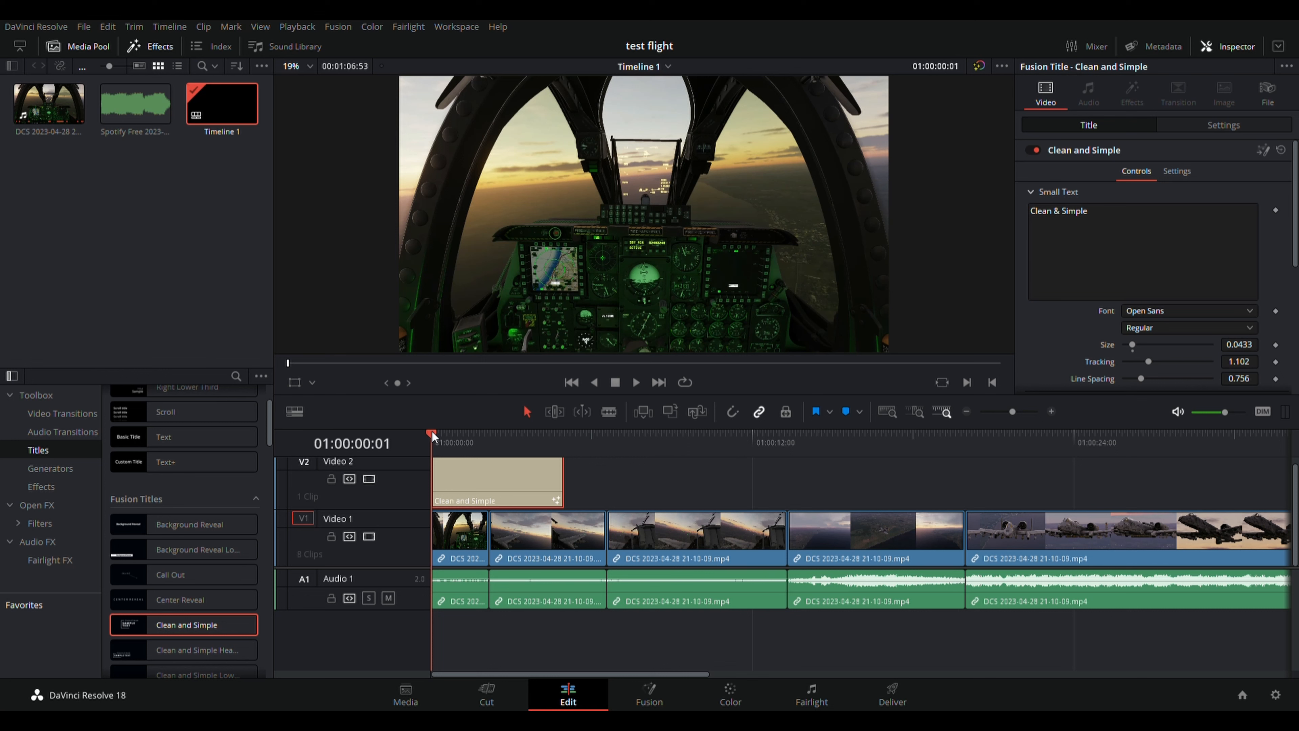
left_click_drag(432, 432, 488, 436)
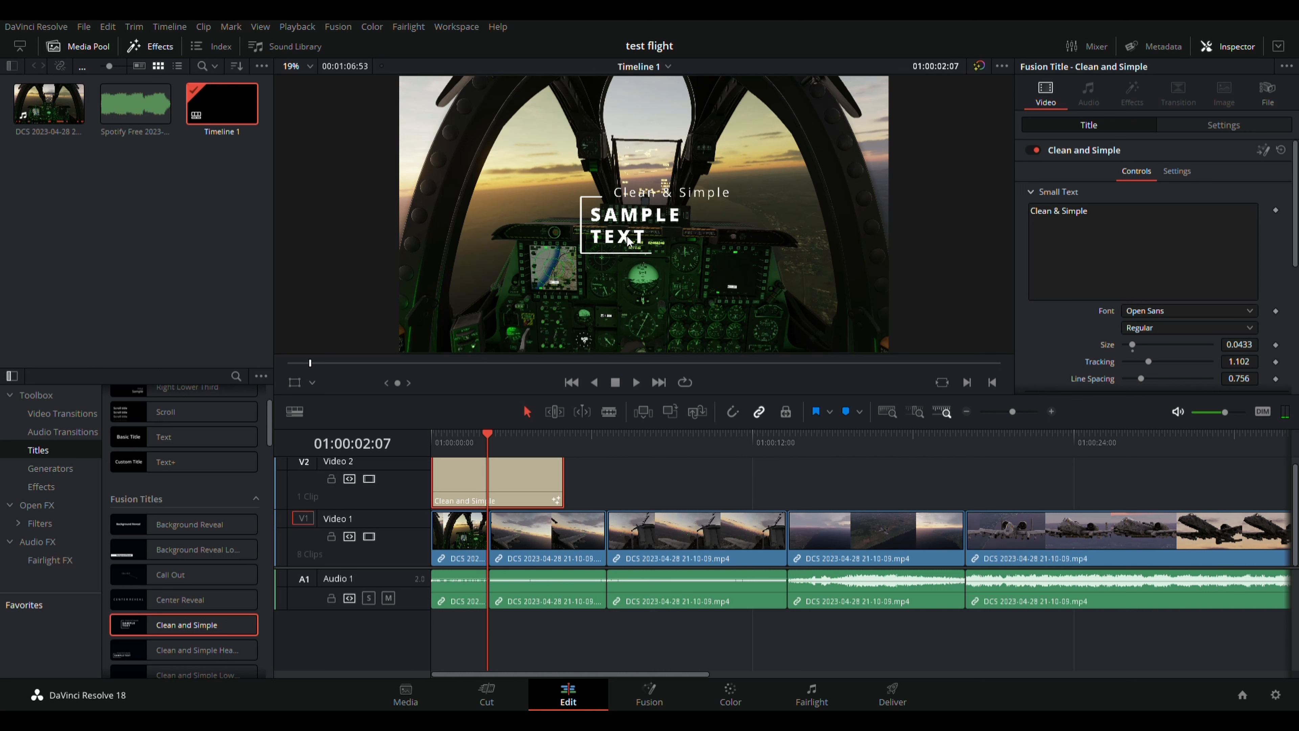
left_click_drag(1110, 220, 1003, 222)
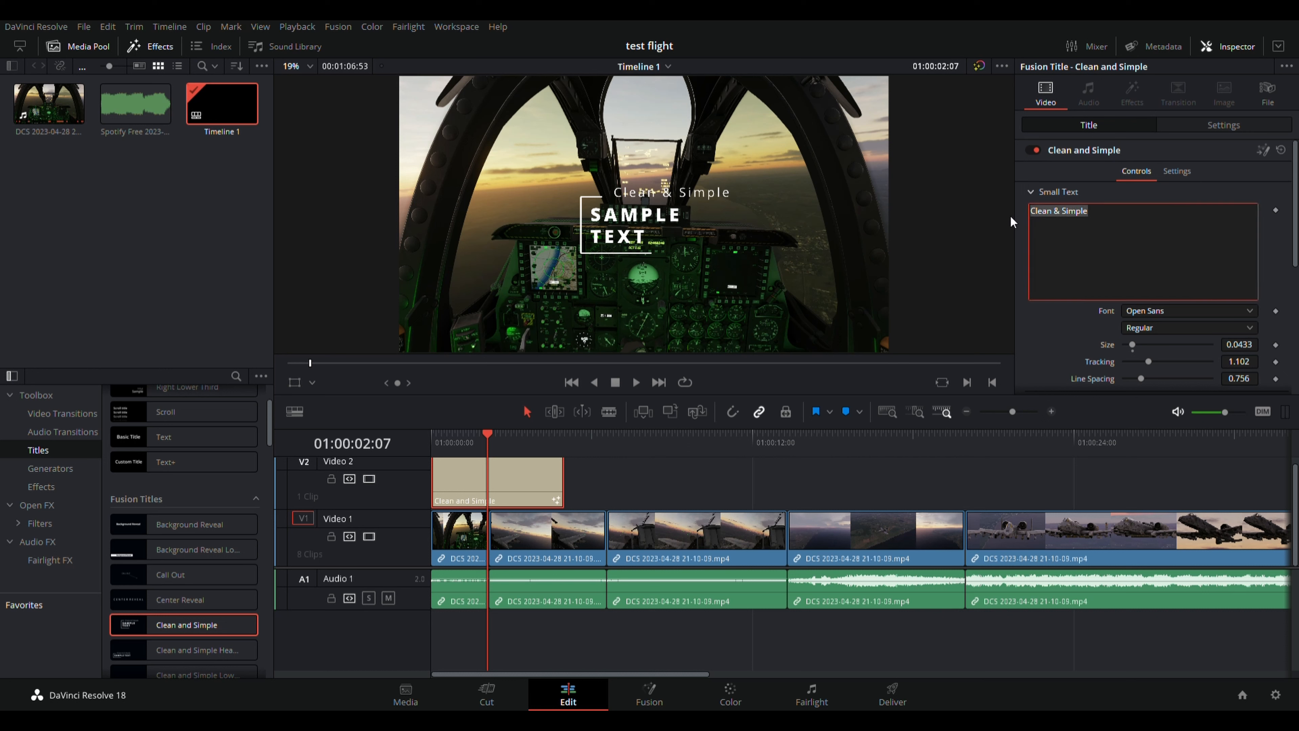
type("MOJOPY01")
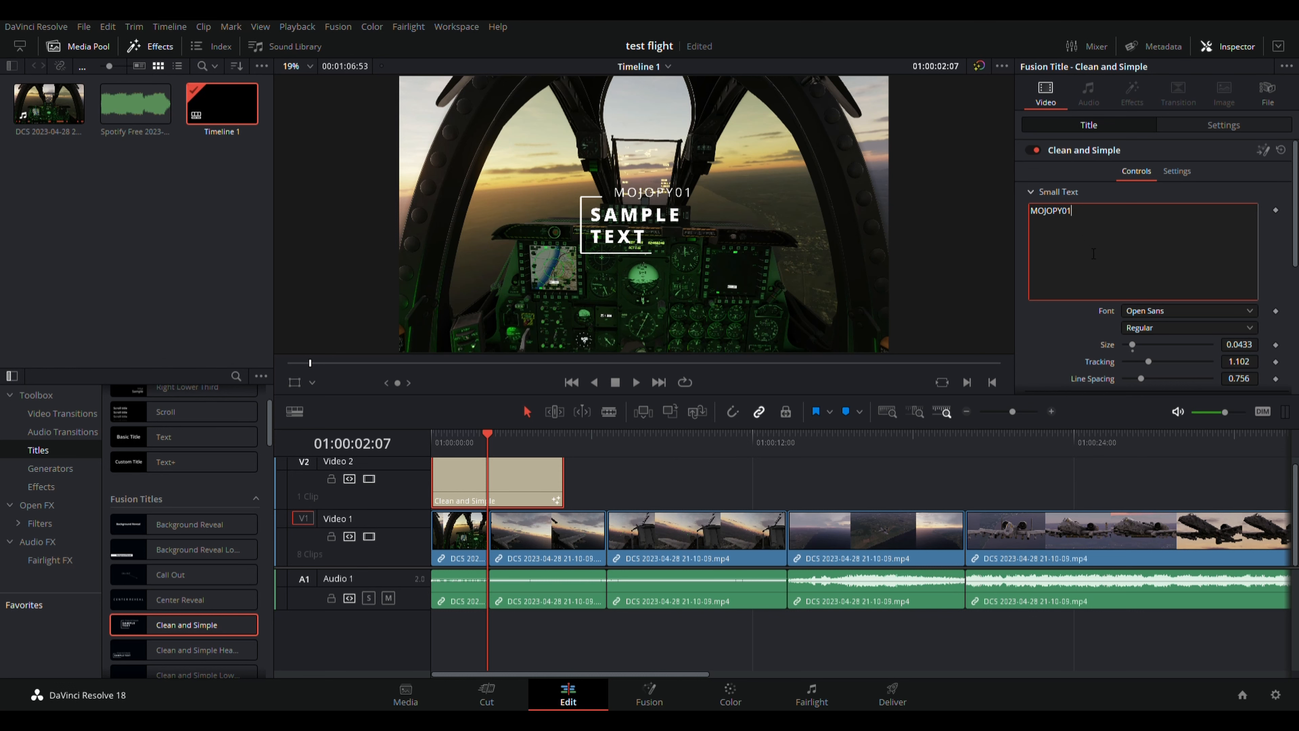
scroll(1093, 254, "down", 3)
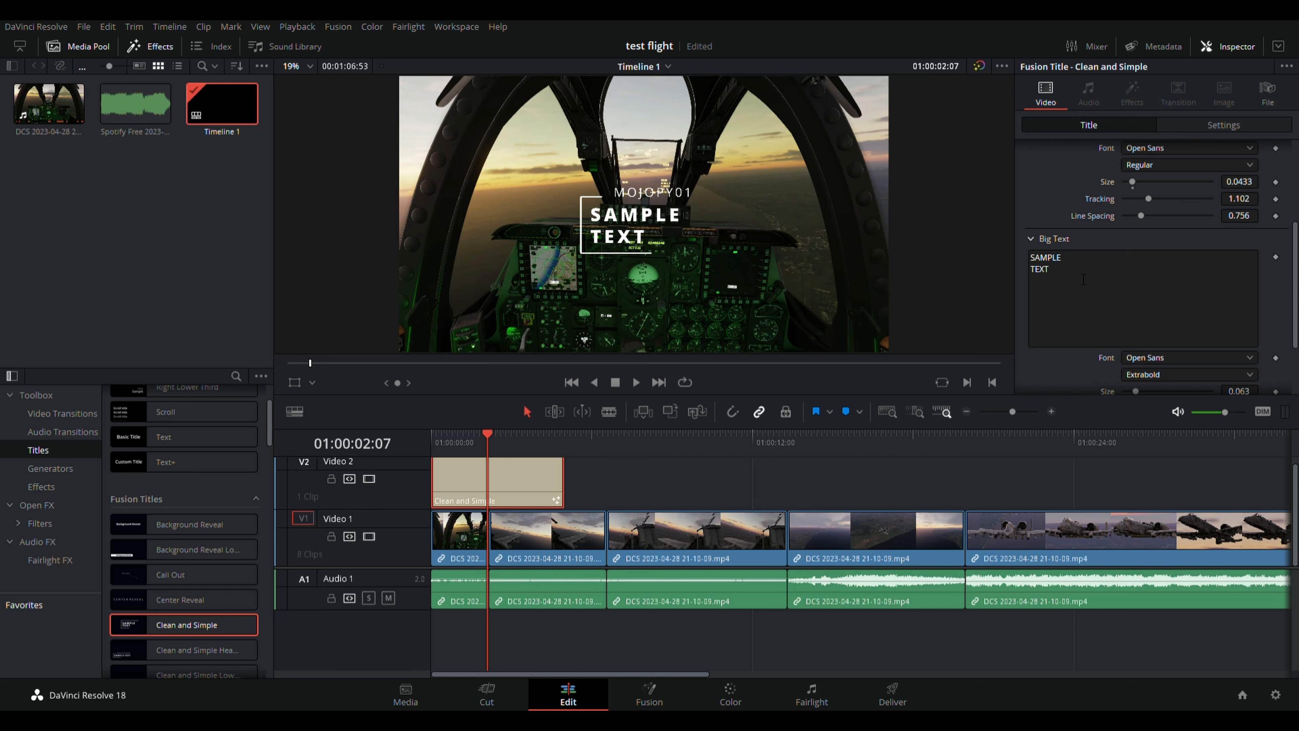
Replace the big SAMPLE TEXT with 'DEVINCI' and 'BASICS' on two lines.
left_click(1087, 277)
key("BackSpace")
key("BackSpace")
key("BackSpace")
key("BackSpace")
key("BackSpace")
key("BackSpace")
key("BackSpace")
key("BackSpace")
key("BackSpace")
key("BackSpace")
key("BackSpace")
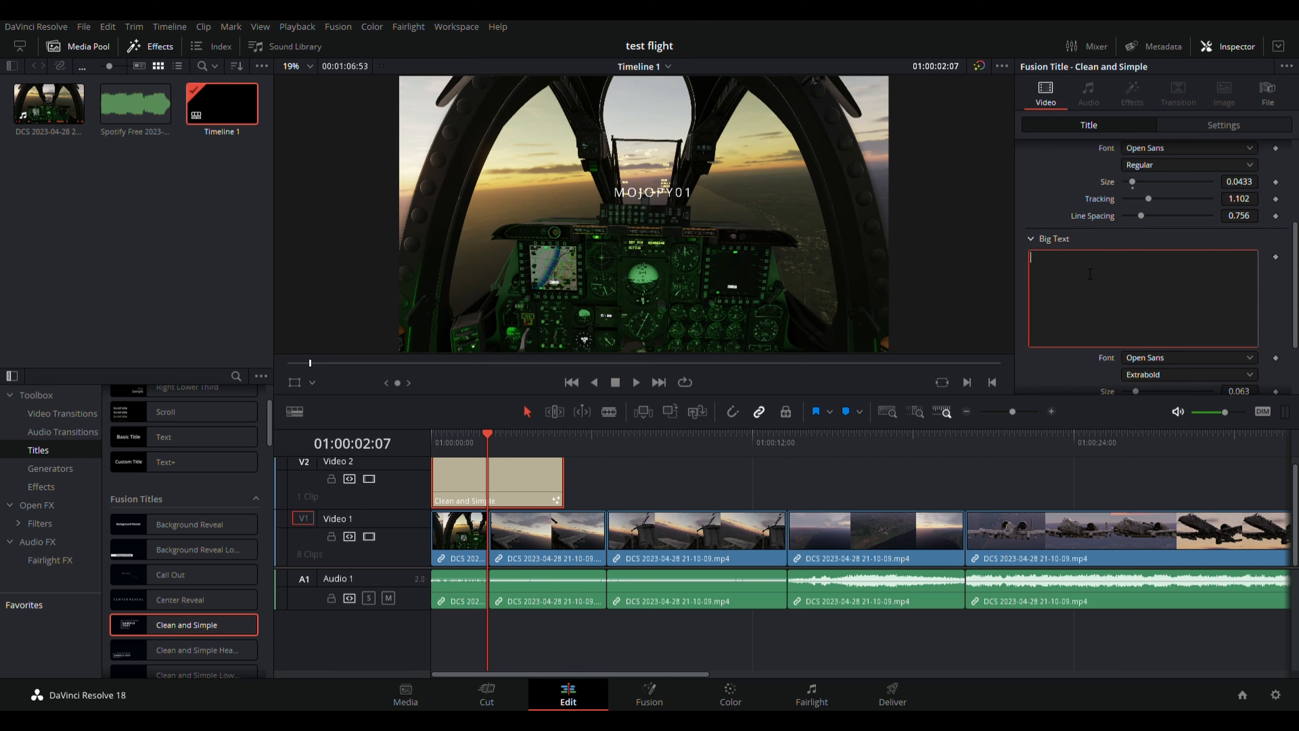
type("DEVIN")
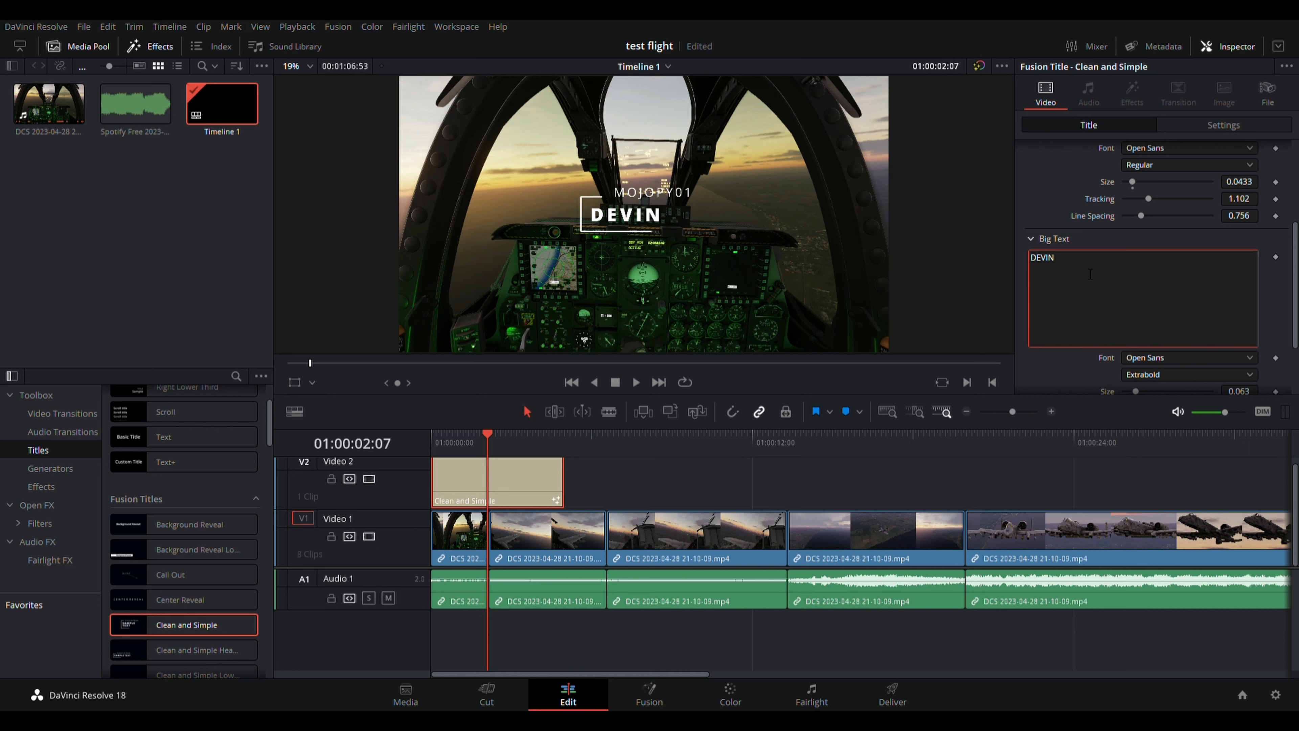
type("CI")
type("BA")
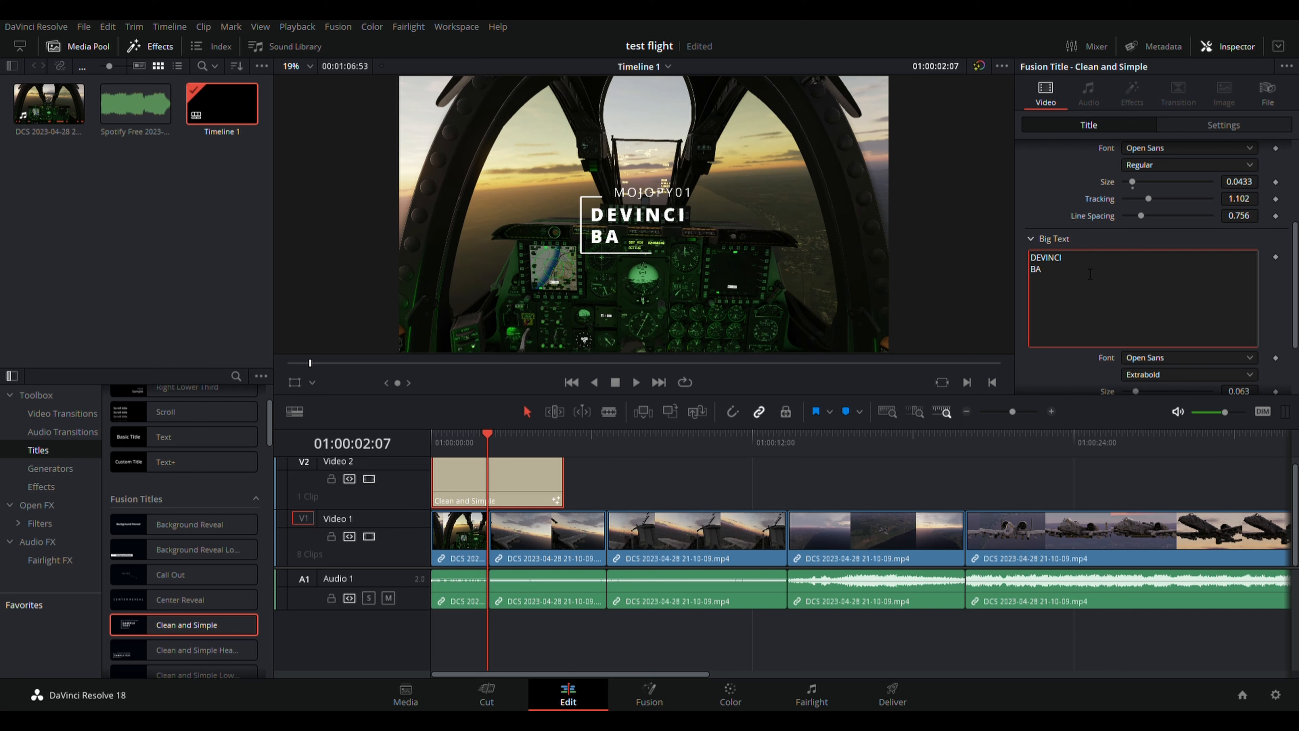
type("SICS")
scroll(1131, 281, "down", 3)
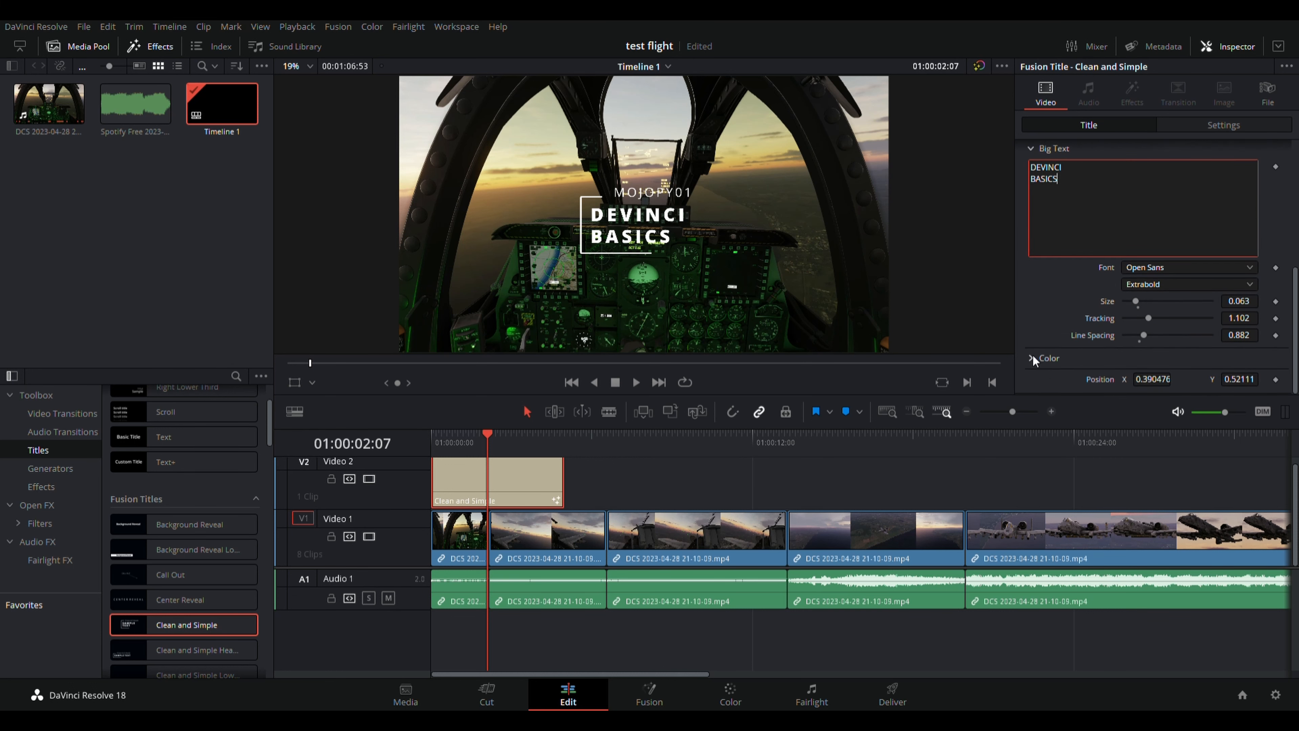
Change the title's colour from white to cyan and save the project.
left_click(1032, 357)
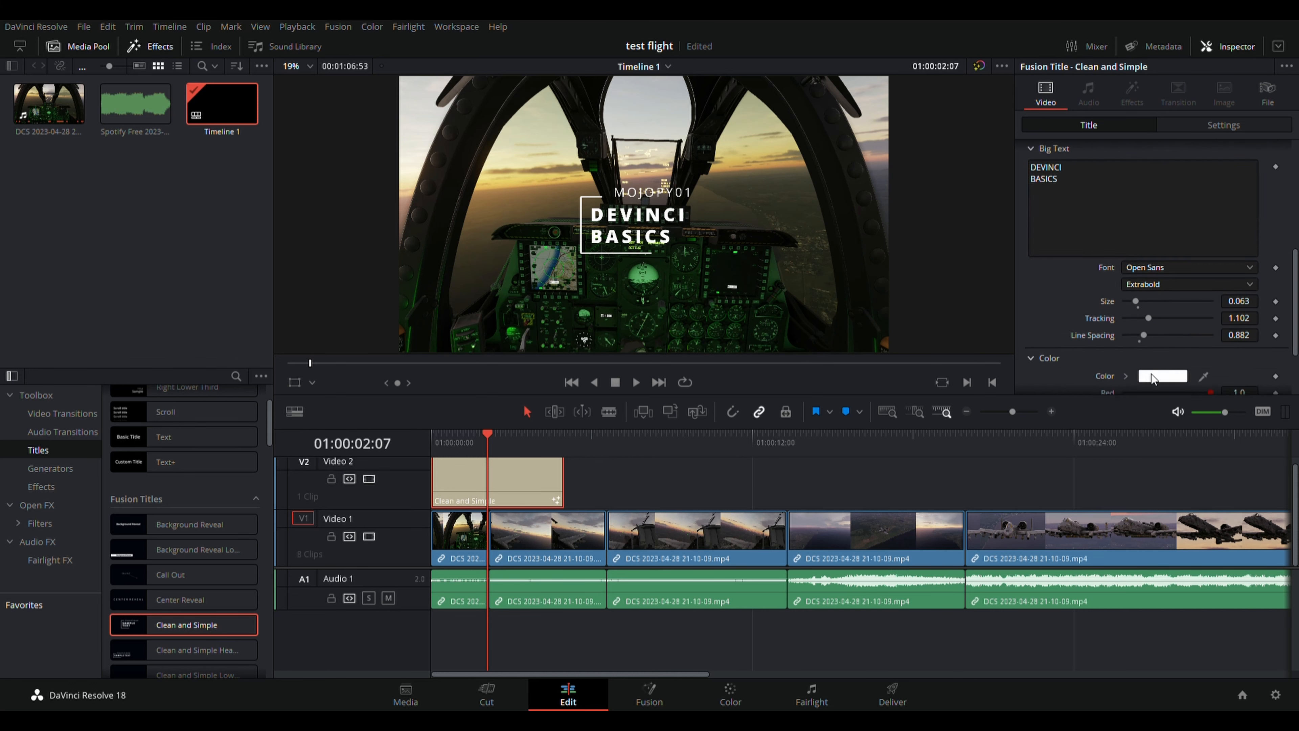
key("ctrl+s")
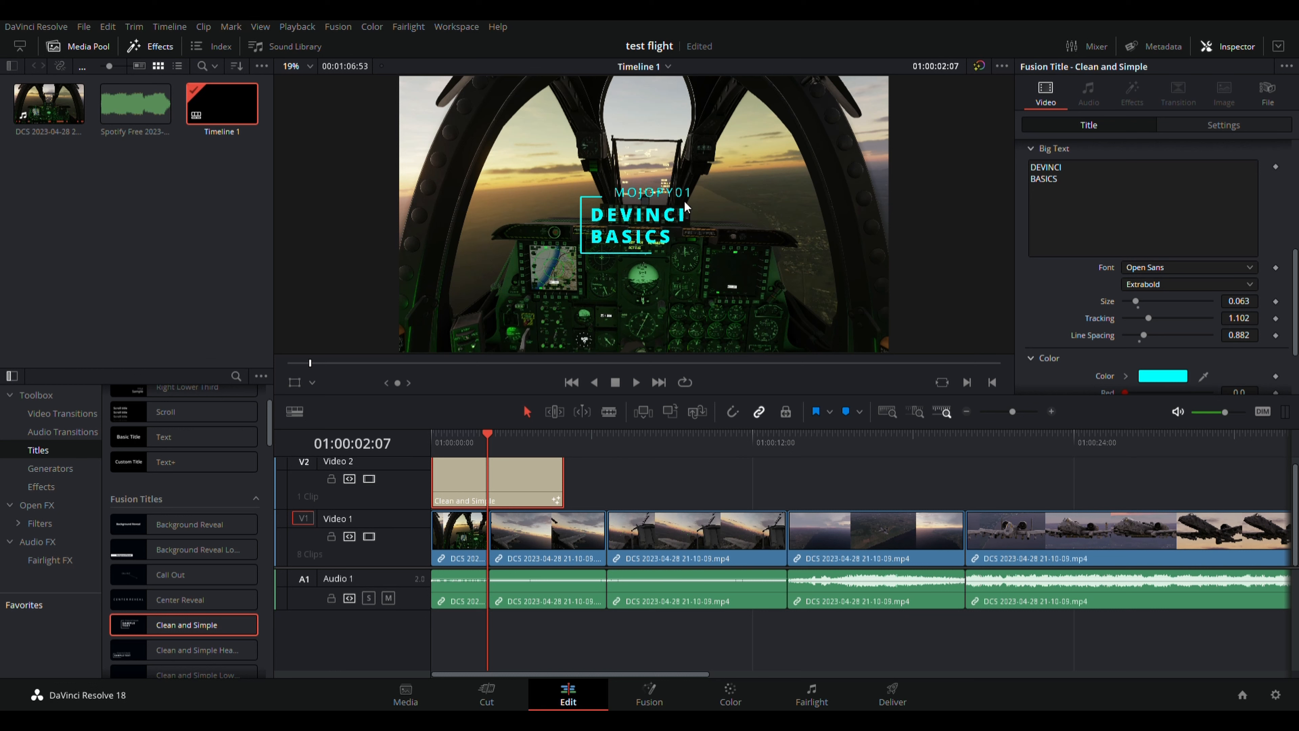
key("ctrl+s")
scroll(1186, 300, "down", 4)
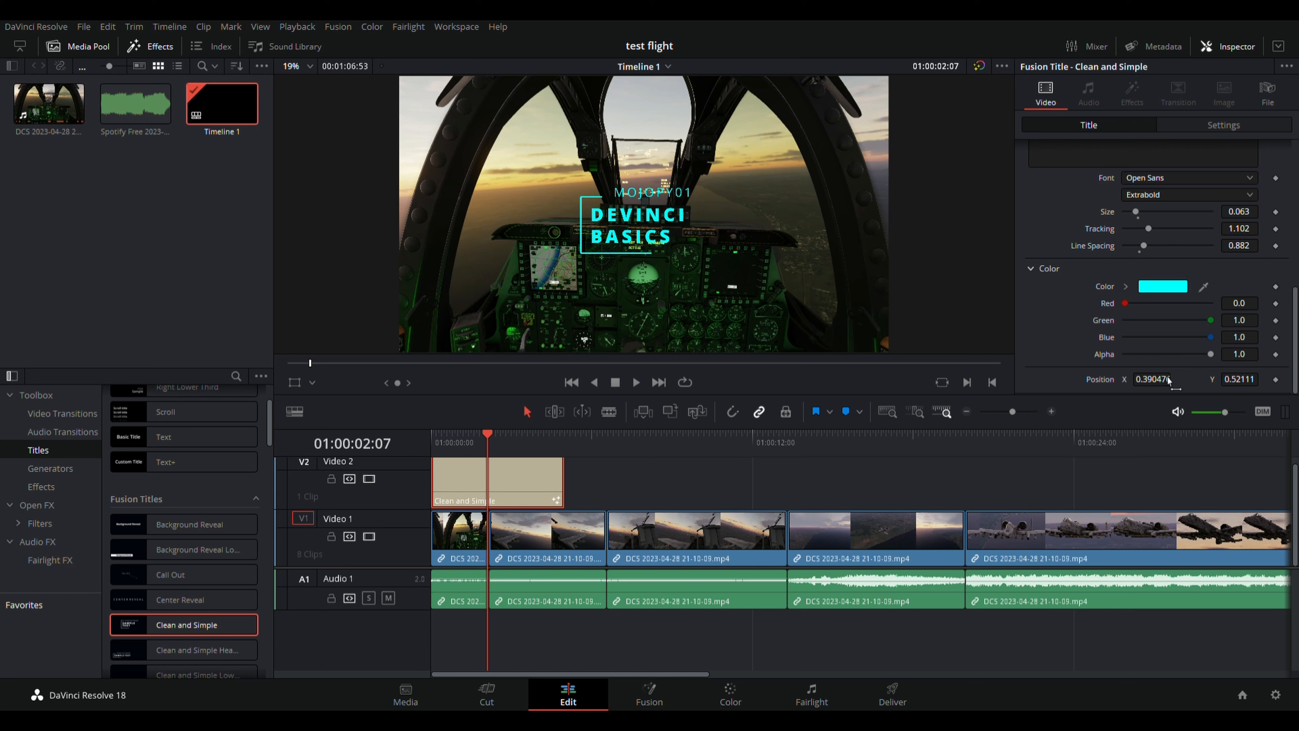
Set the title's Position to X 0.046476, Y 0.19911 and save the project.
left_click_drag(1169, 380, 1085, 380)
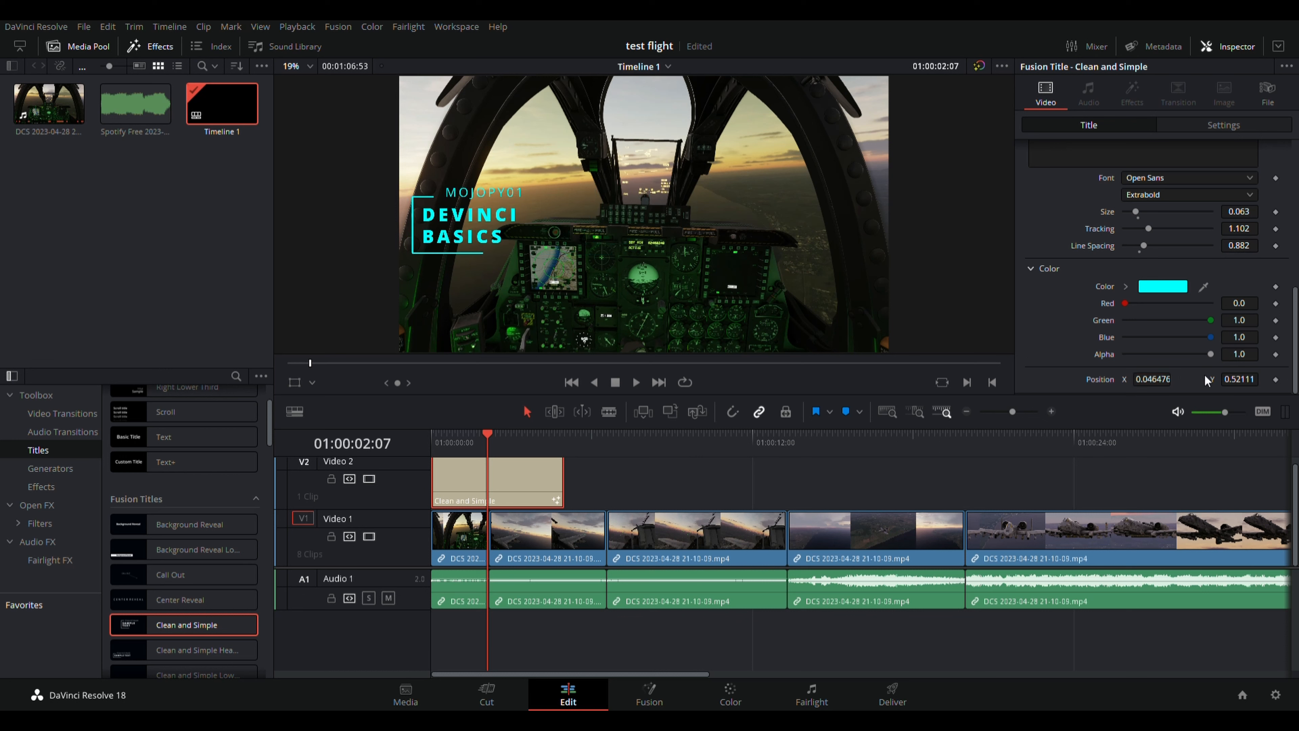
left_click_drag(1260, 386, 1197, 389)
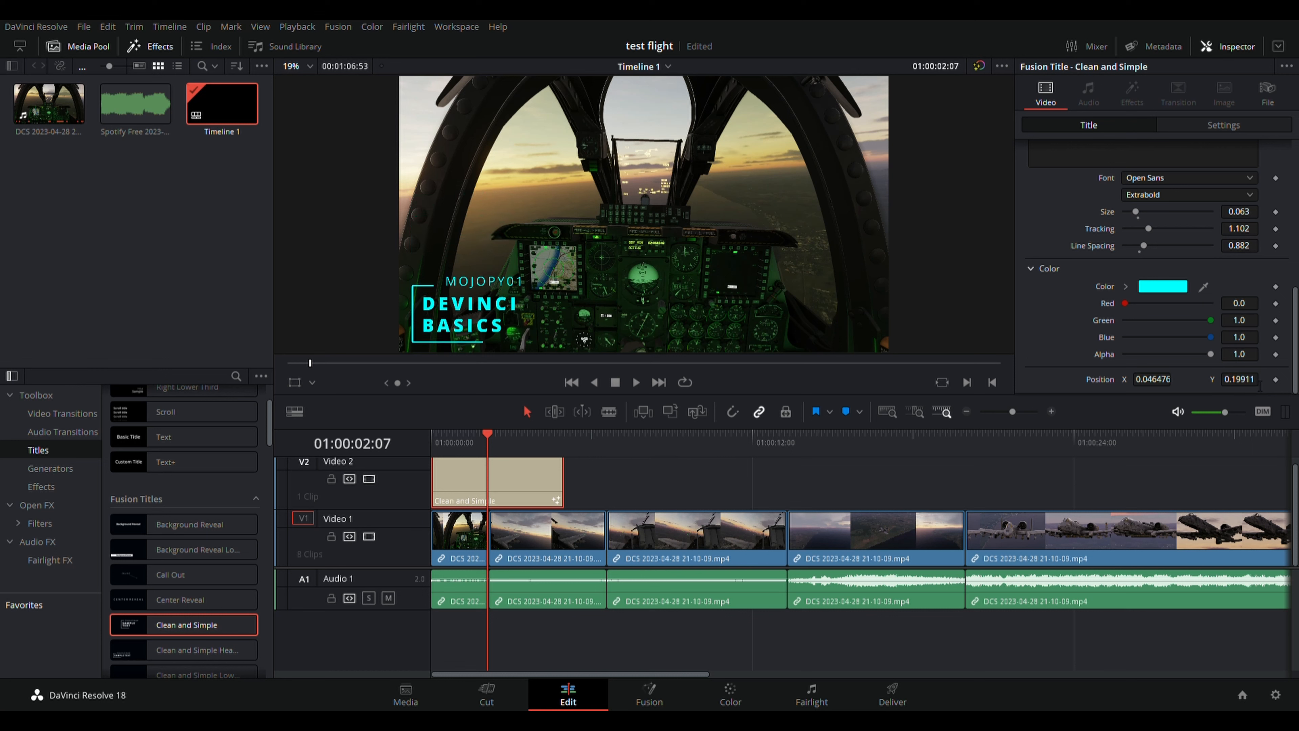
key("ctrl+s")
Drop a basic Text title onto Video 2 above the final sunset clip at the timeline's end.
key("l")
key("l")
key("l")
key("l")
key("l")
key("l")
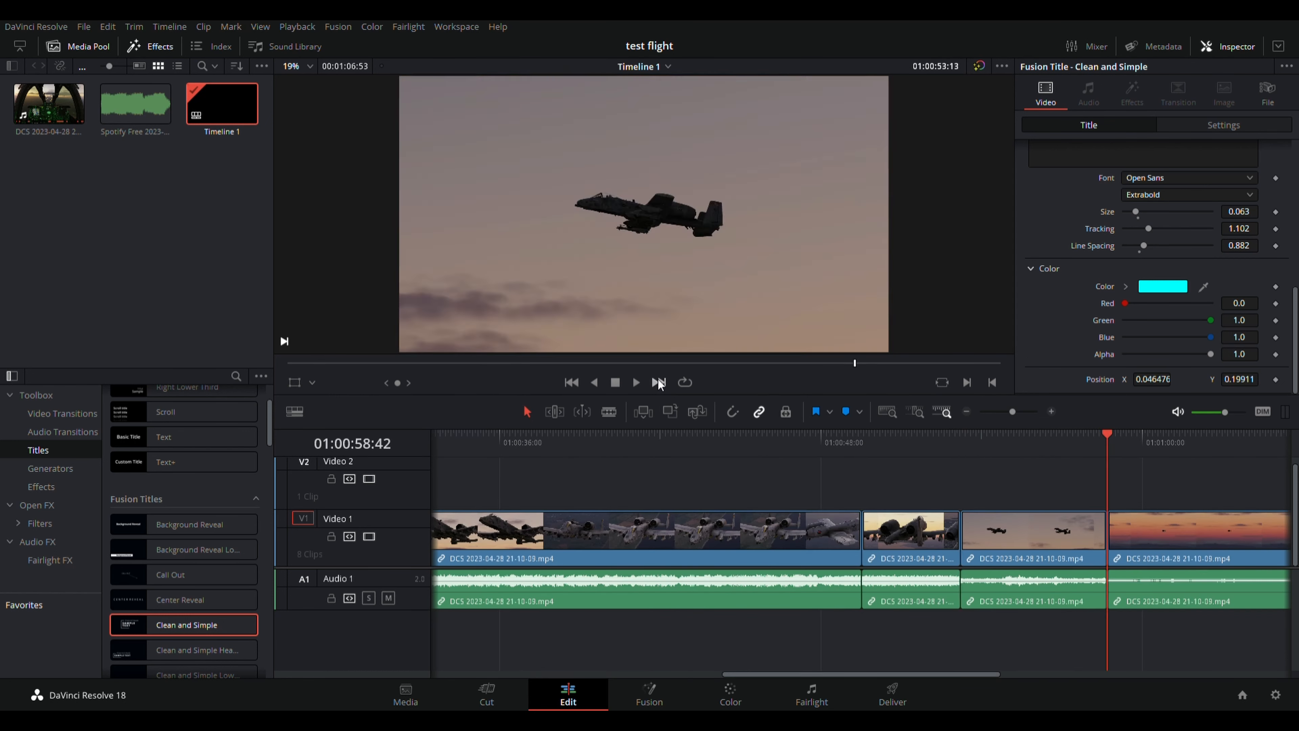
left_click(658, 382)
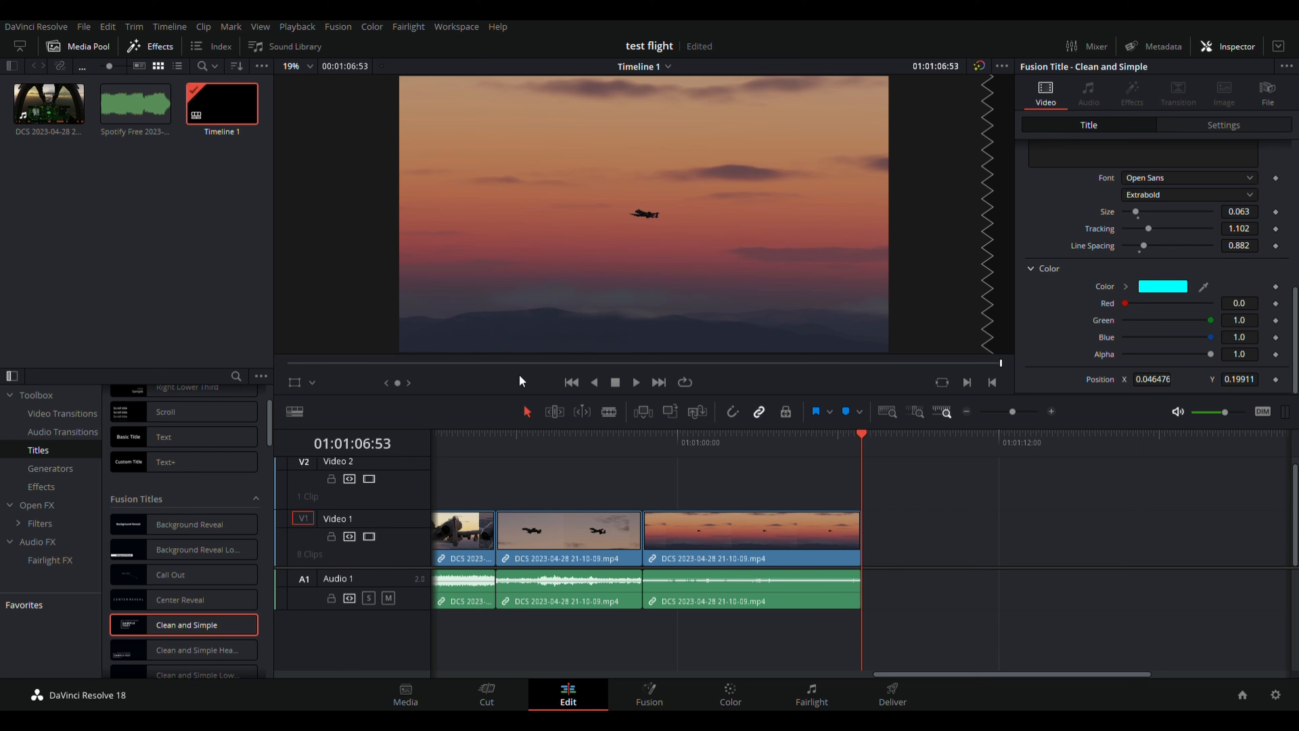
mouse_move(164, 438)
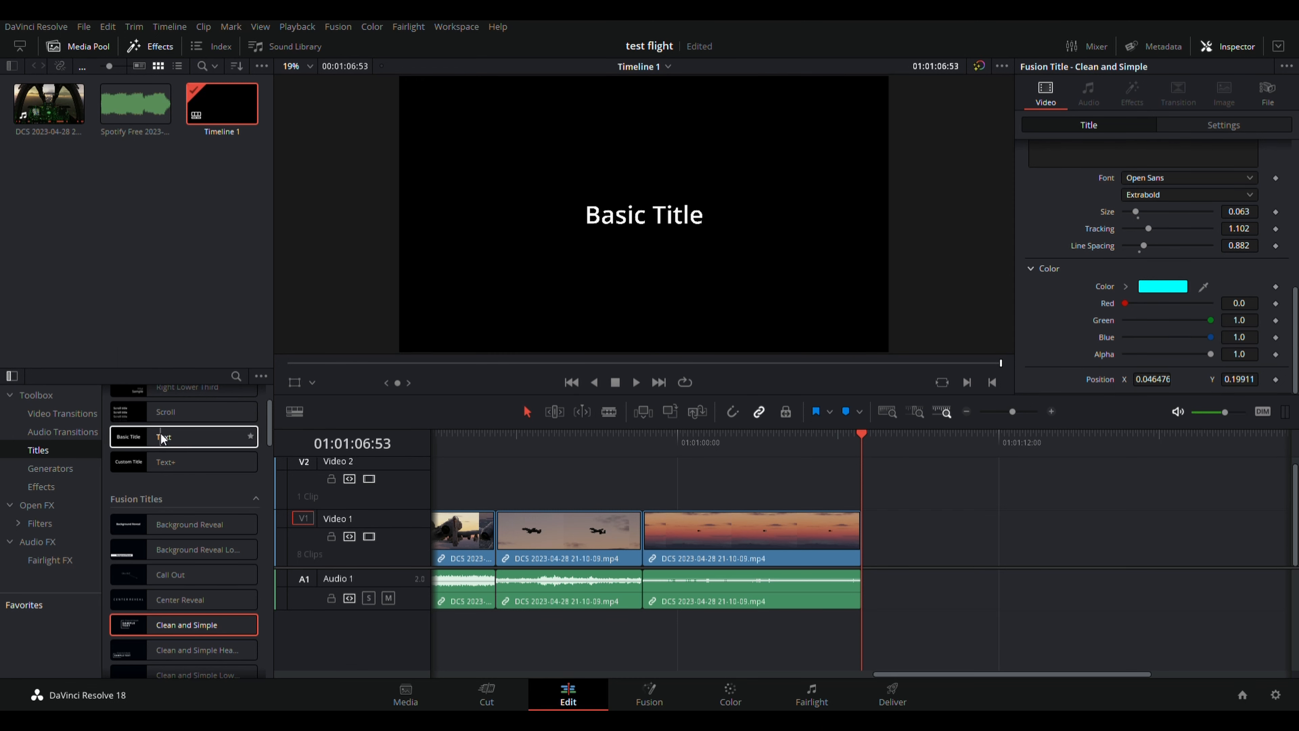
left_click_drag(163, 439, 698, 490)
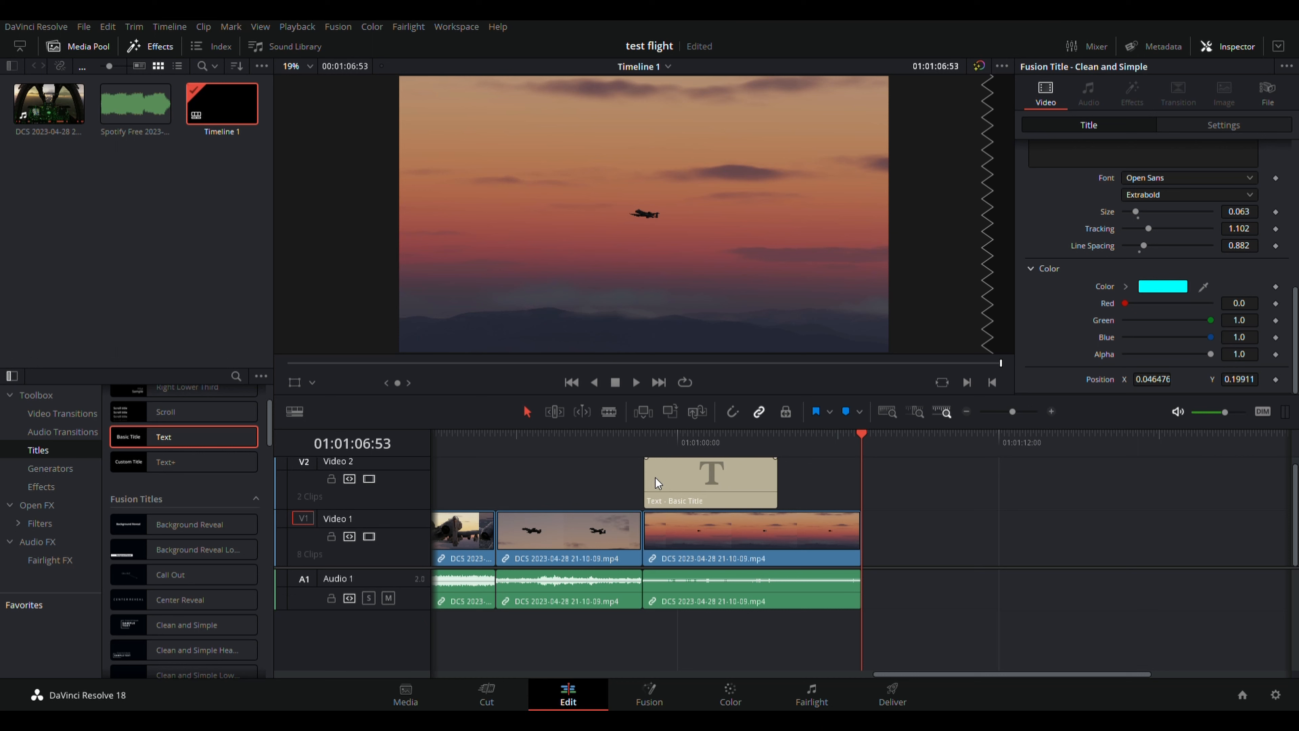
Select the new Text clip and replace its Basic Title text with 'HOPE THIS HELPS'.
left_click_drag(856, 433, 716, 459)
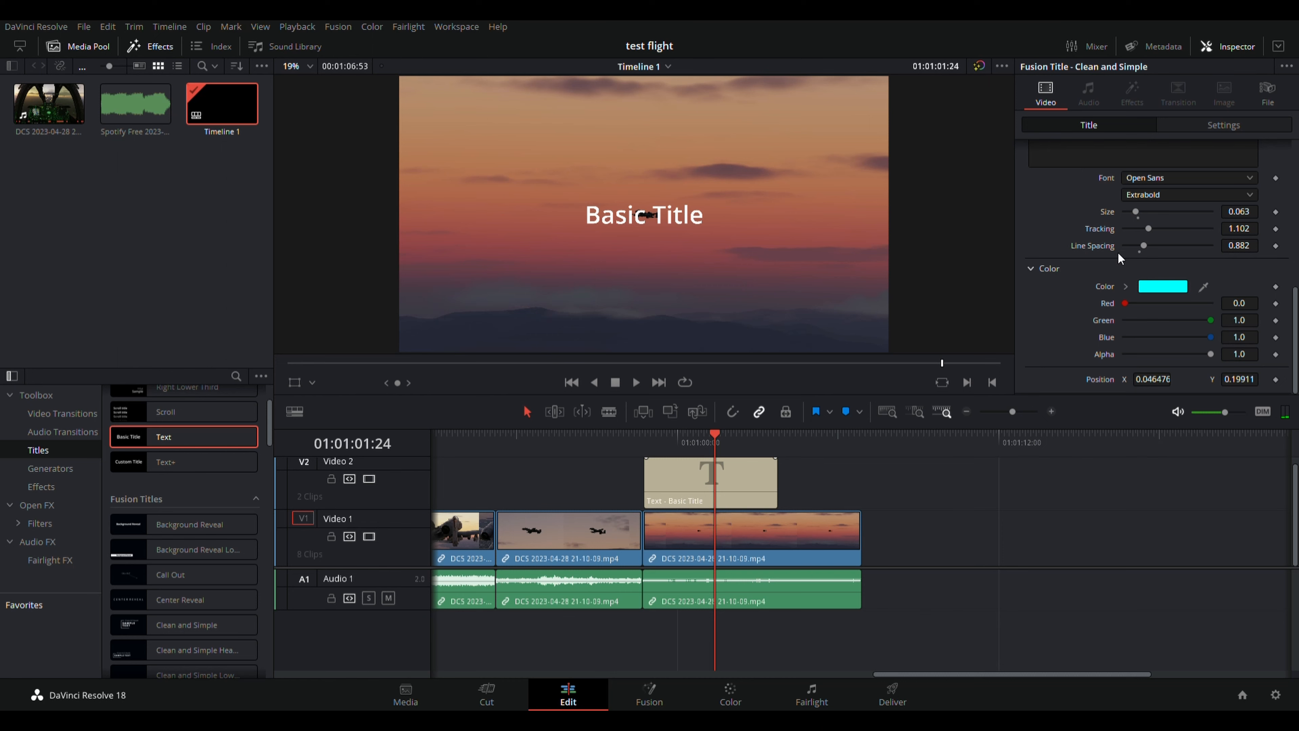
scroll(1125, 253, "up", 5)
left_click(1112, 229)
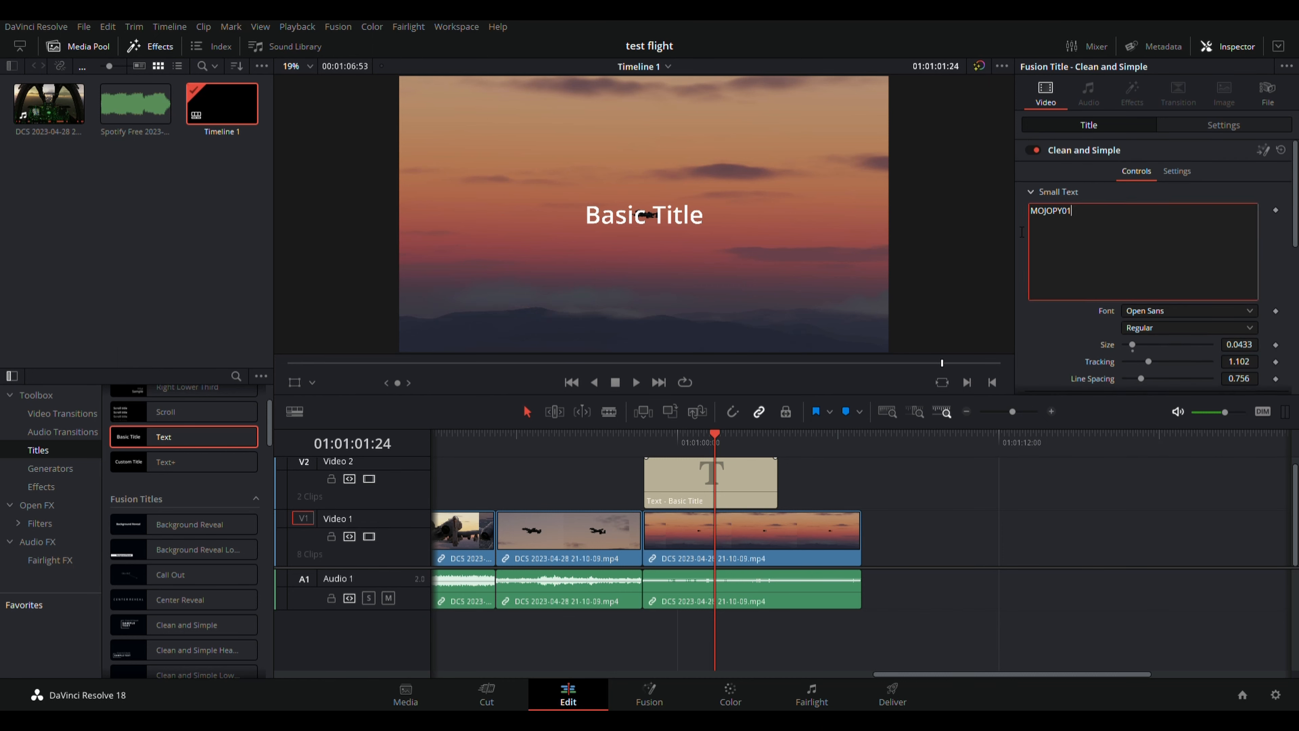
left_click(707, 480)
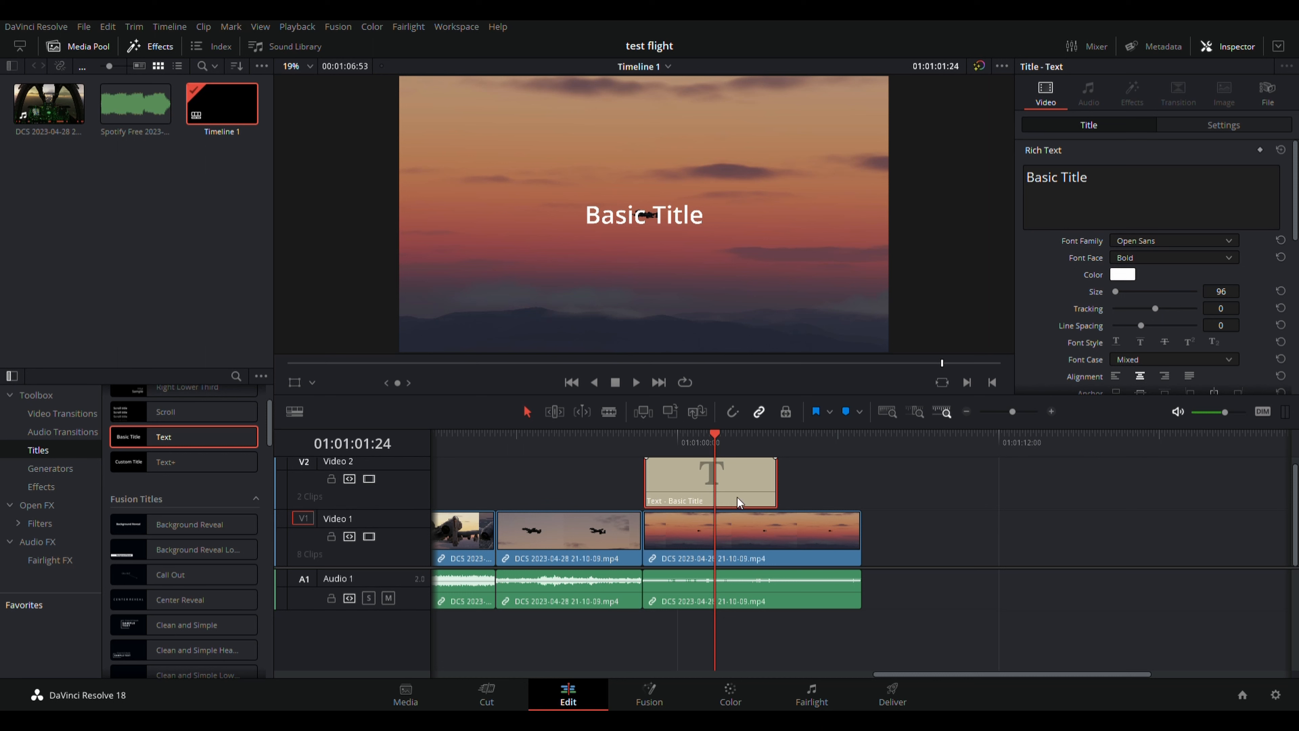
left_click(1116, 188)
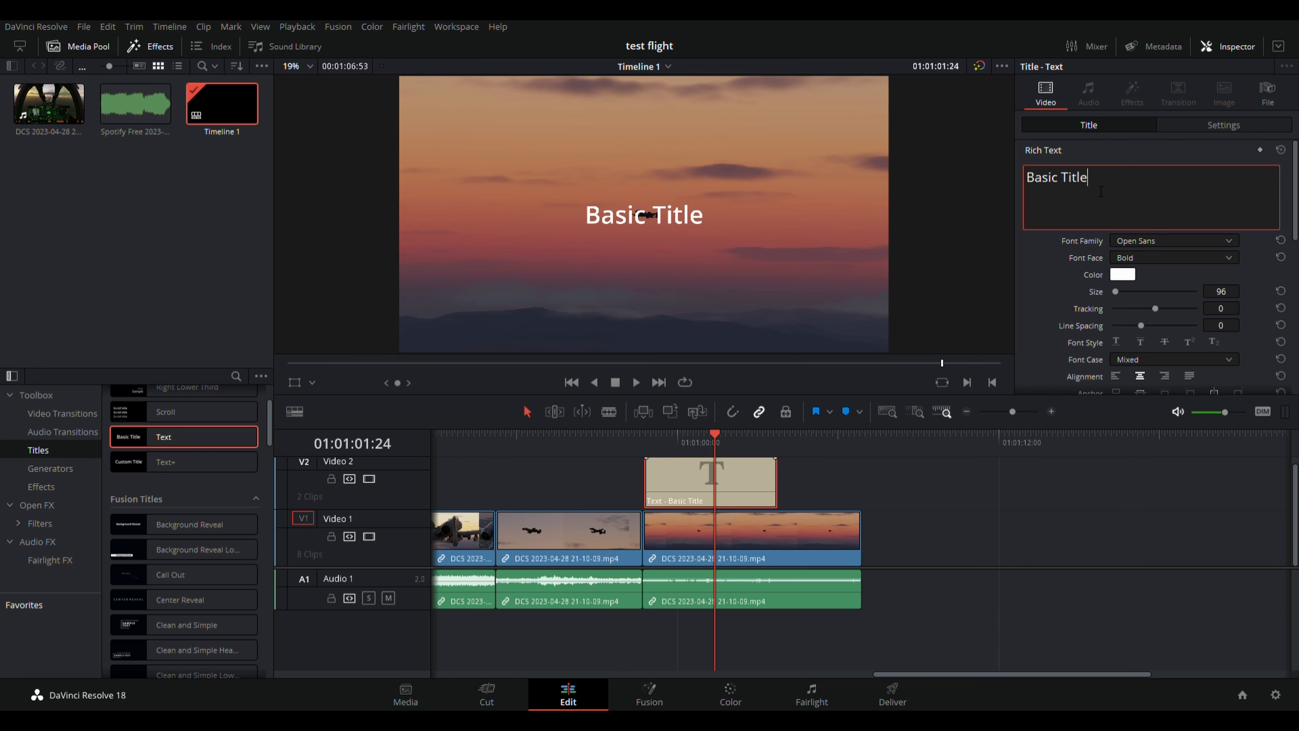
key("BackSpace")
key("BackSpace")
key("BackSpace")
key("BackSpace")
key("BackSpace")
key("BackSpace")
key("BackSpace")
key("BackSpace")
key("BackSpace")
key("BackSpace")
key("BackSpace")
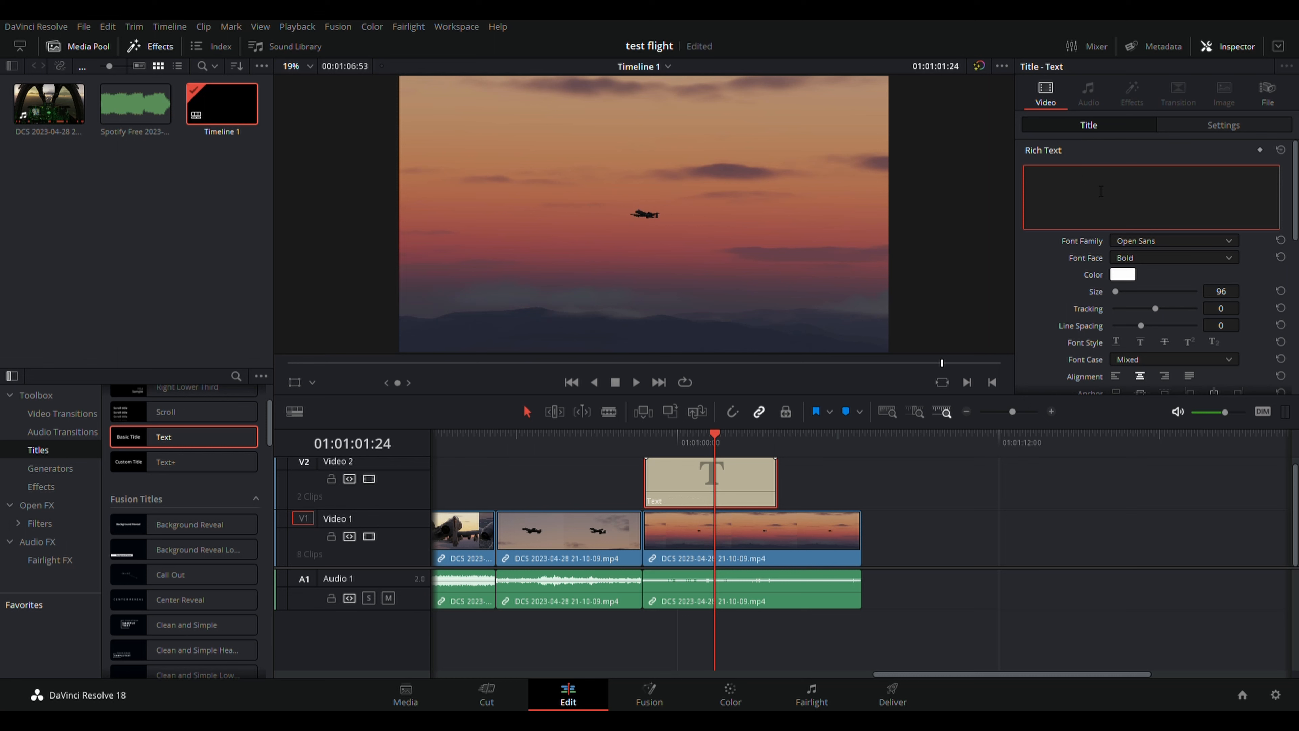
type("HOPE THI")
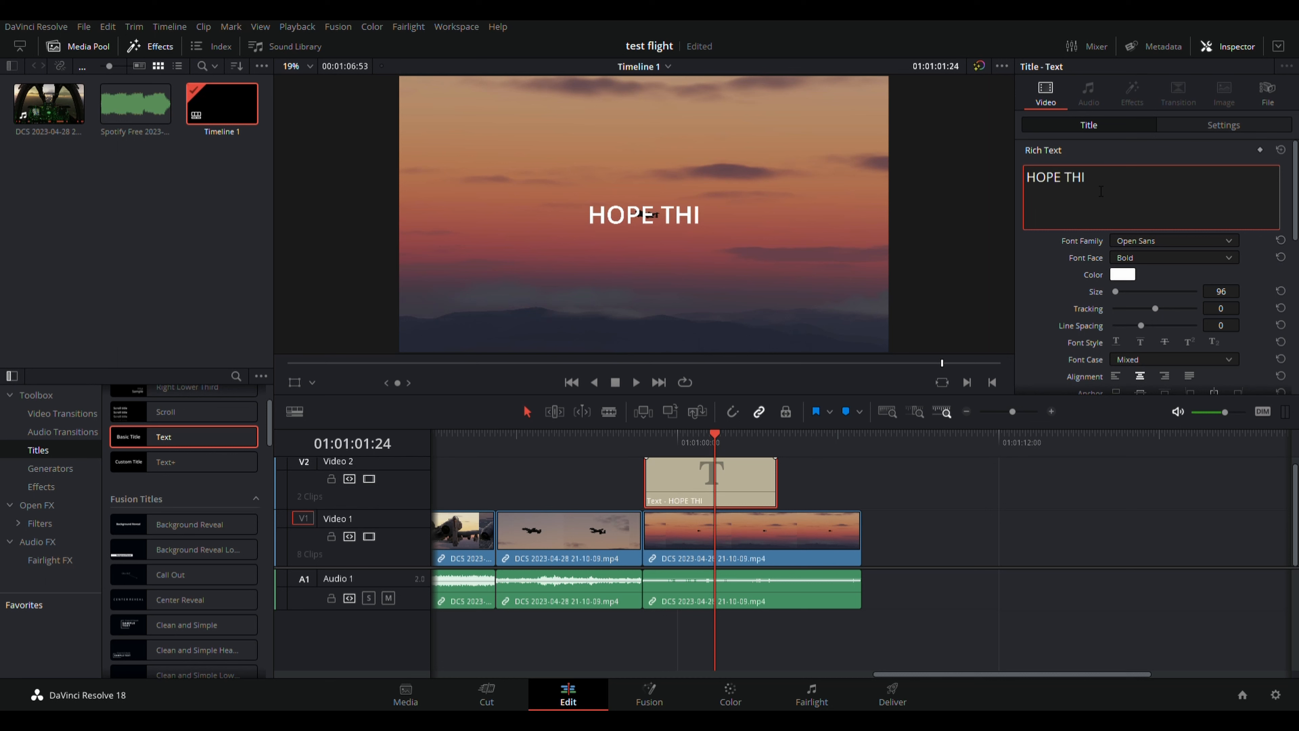
type("S HELPS")
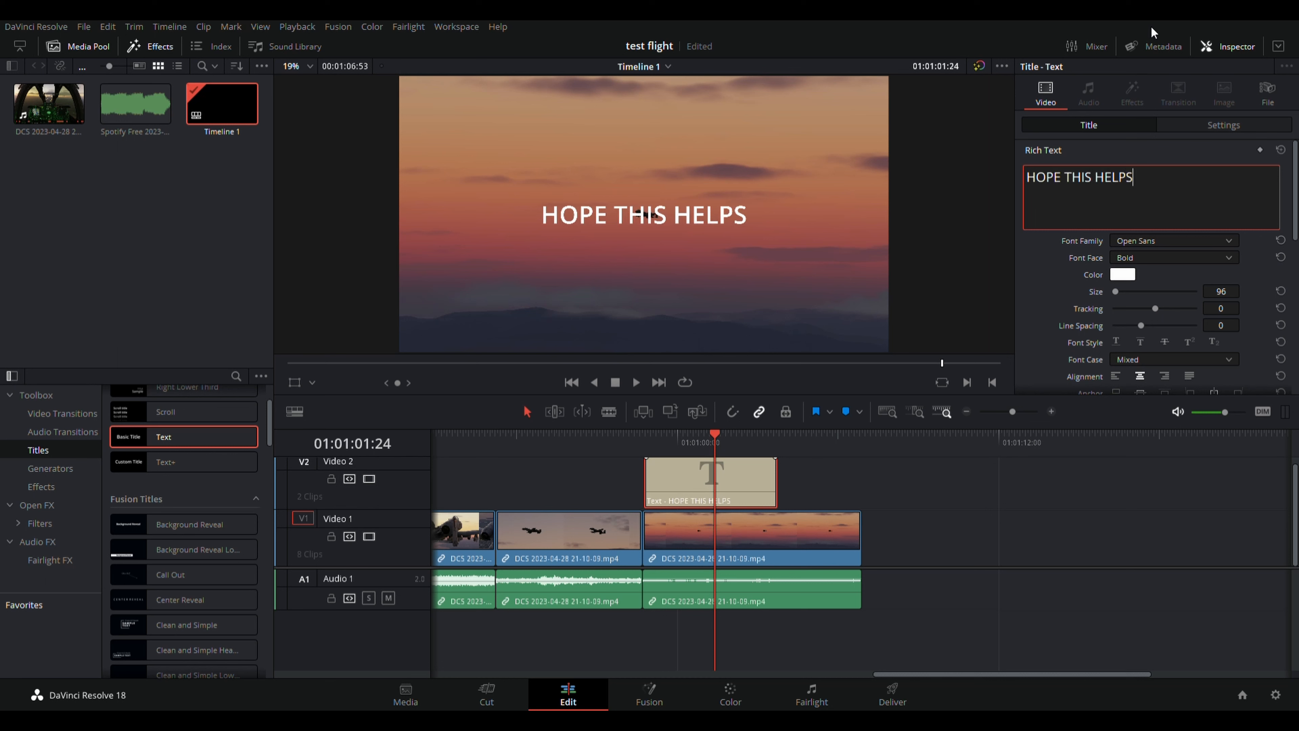
Set the closing title's text size to 90.
double_click(1222, 291)
type("60")
key("Return")
scroll(1244, 292, "up", 12)
scroll(1243, 292, "up", 15)
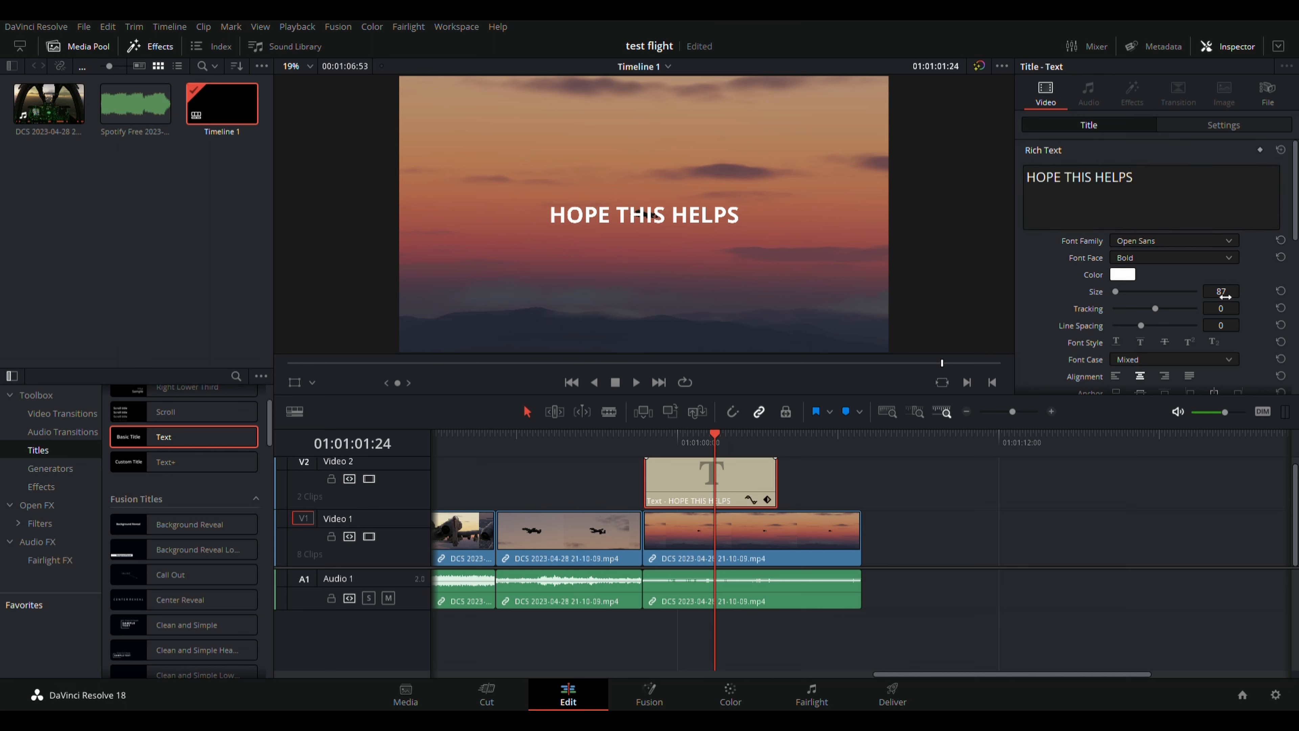
scroll(1230, 295, "down", 1)
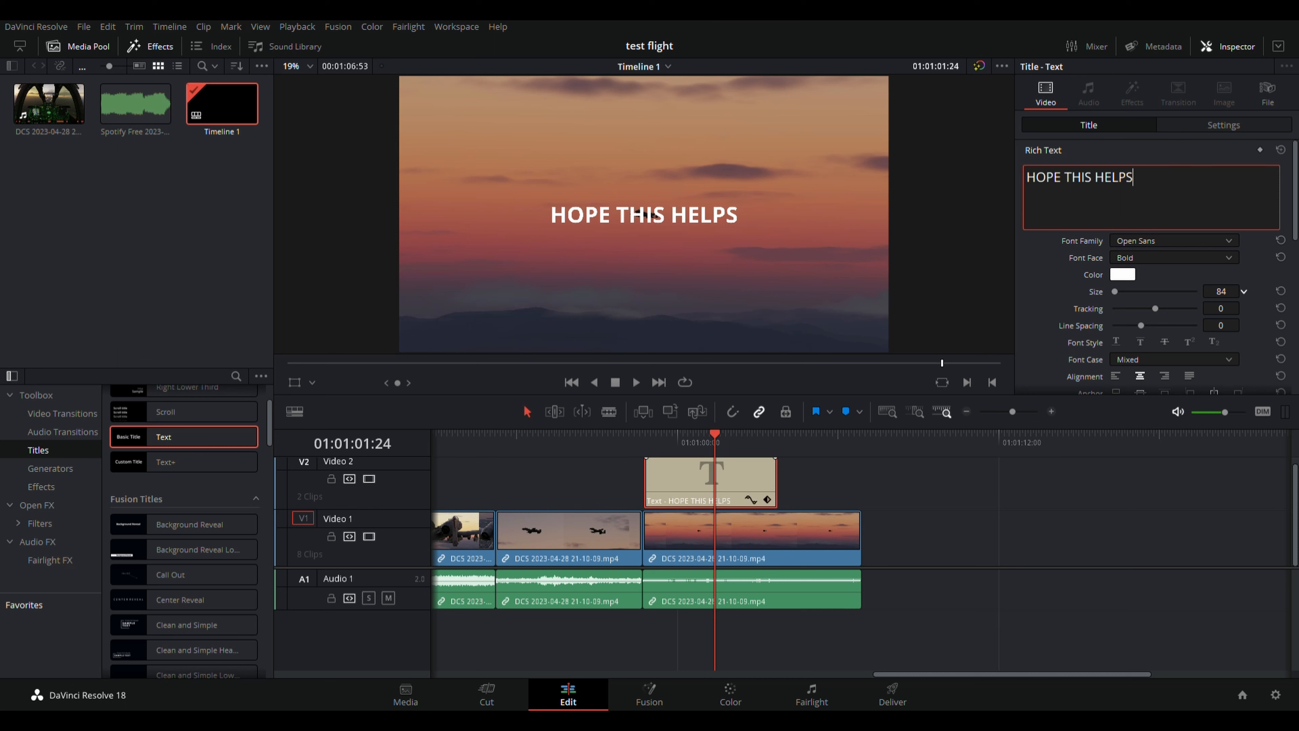
scroll(1243, 291, "up", 4)
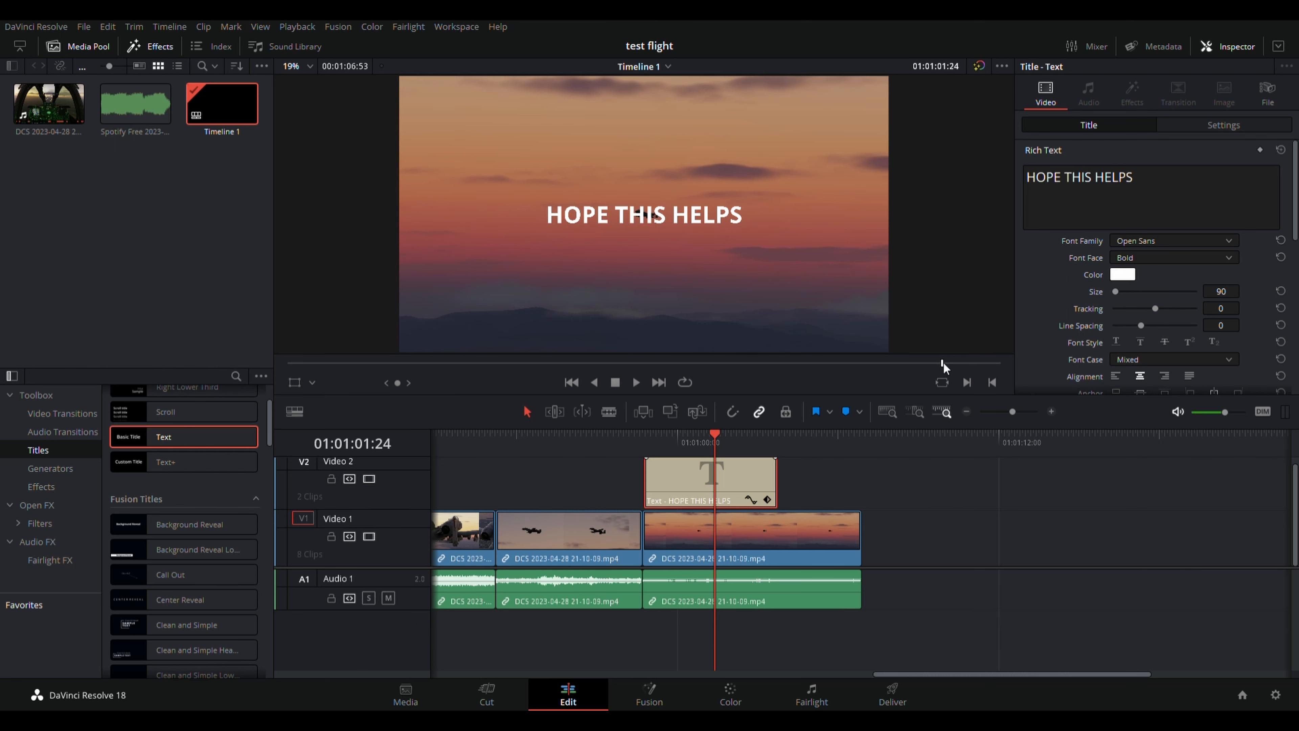
Trim the cut between the first two Video 1 clips earlier and play back the opening.
left_click_drag(943, 361, 267, 352)
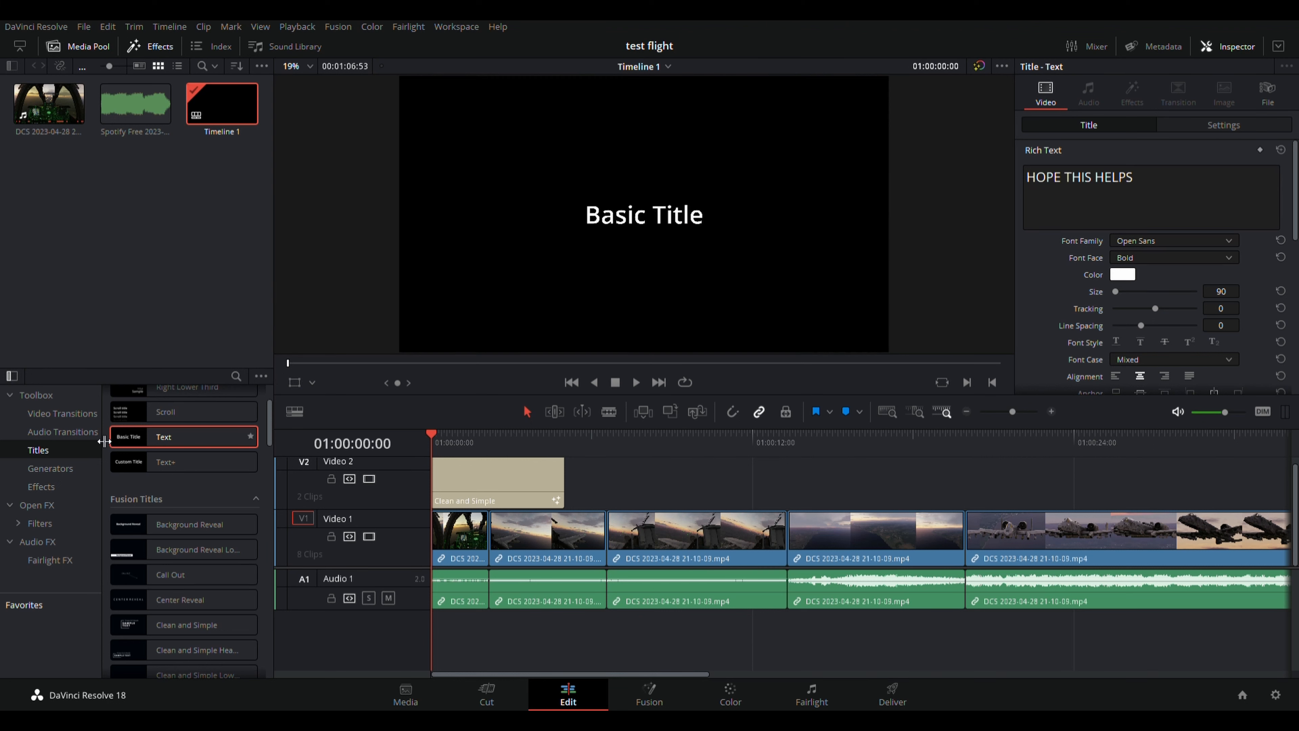
left_click(79, 412)
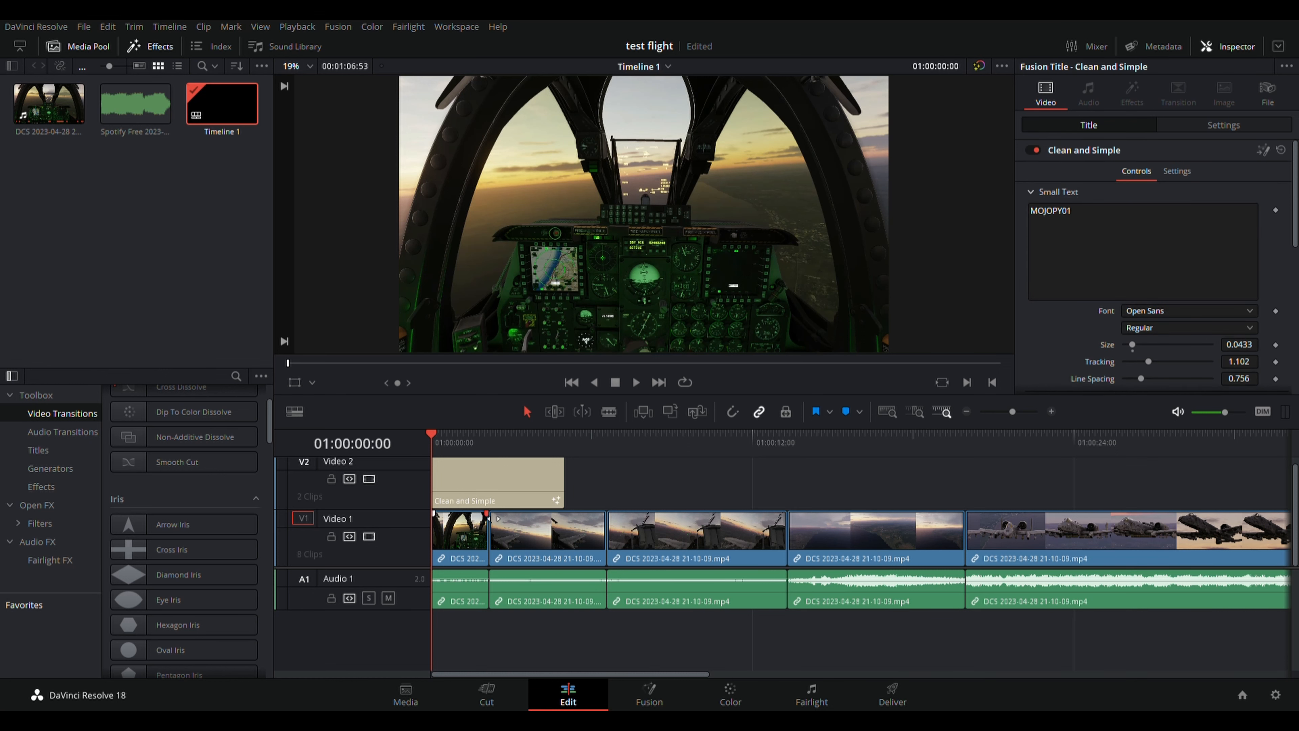
mouse_move(487, 515)
left_mouse_down()
mouse_move(472, 521)
mouse_move(506, 518)
left_mouse_up()
left_click(637, 382)
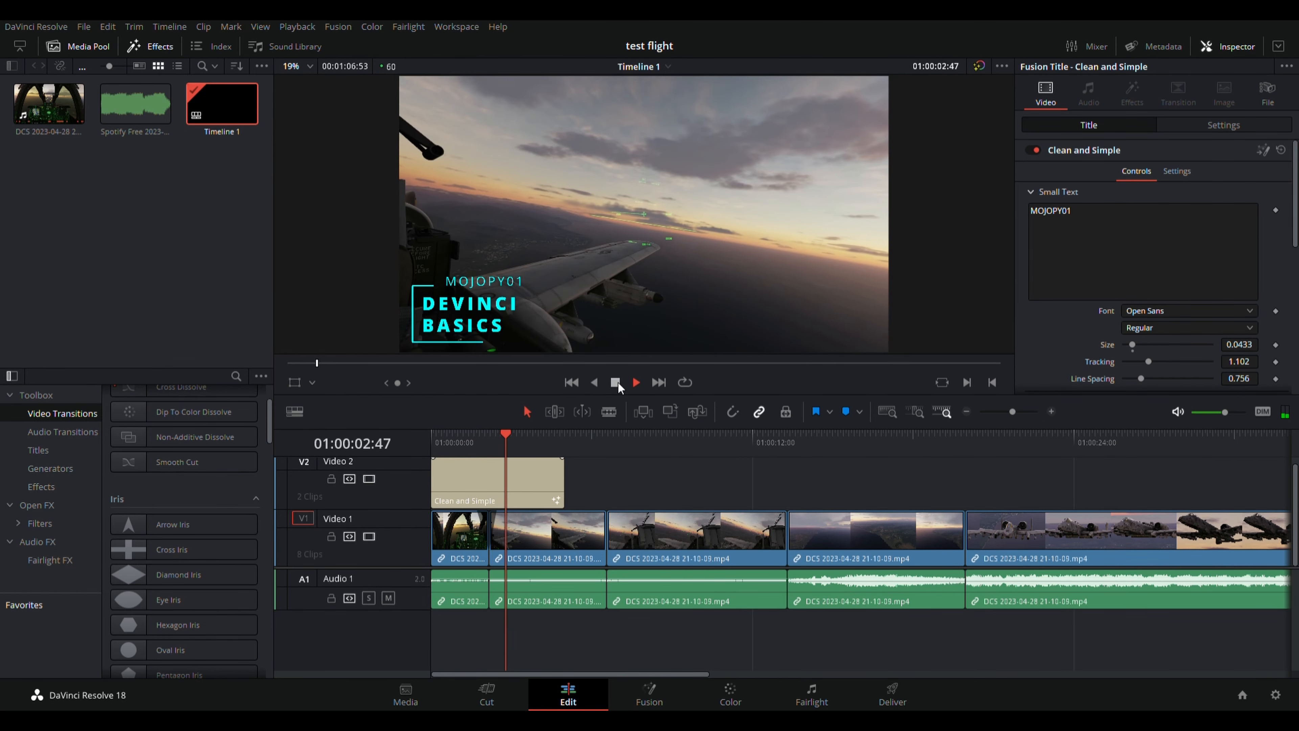
left_click(617, 382)
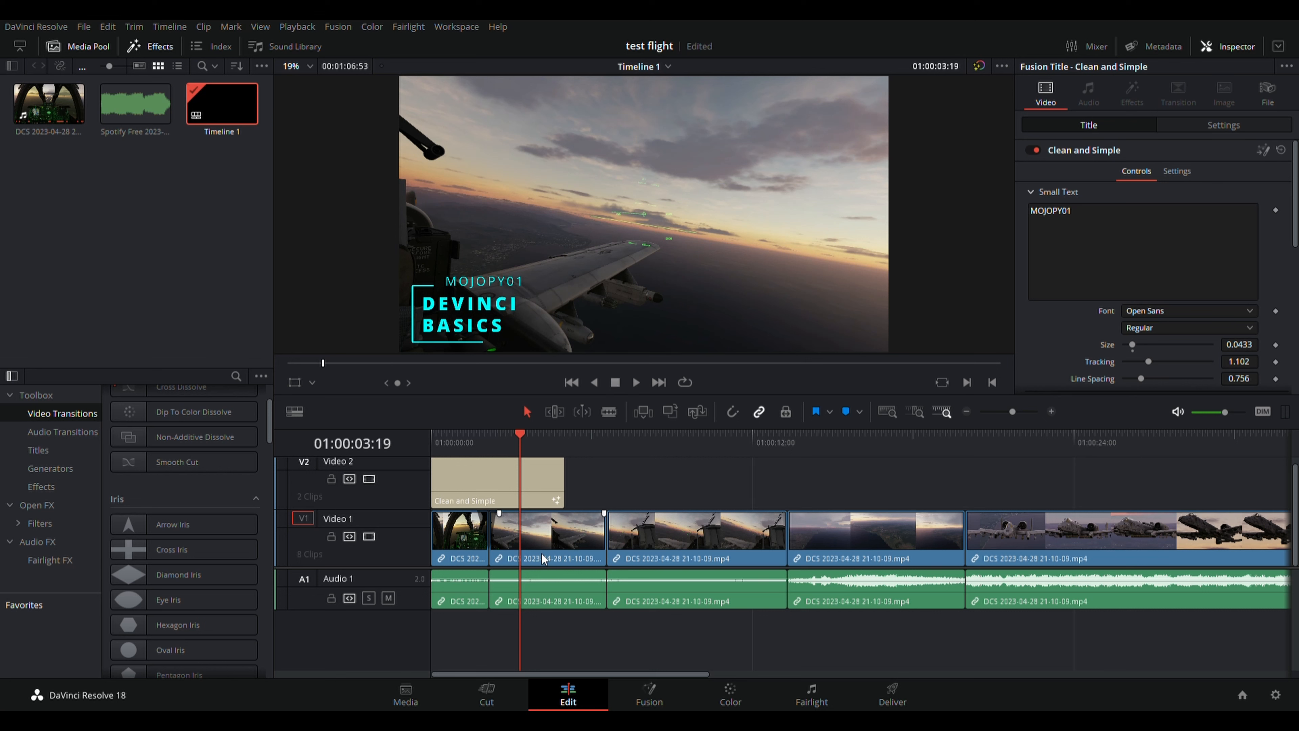
Drag the cut between Video 1 clips two and three earlier and play the trimmed section.
left_click_drag(520, 434, 686, 471)
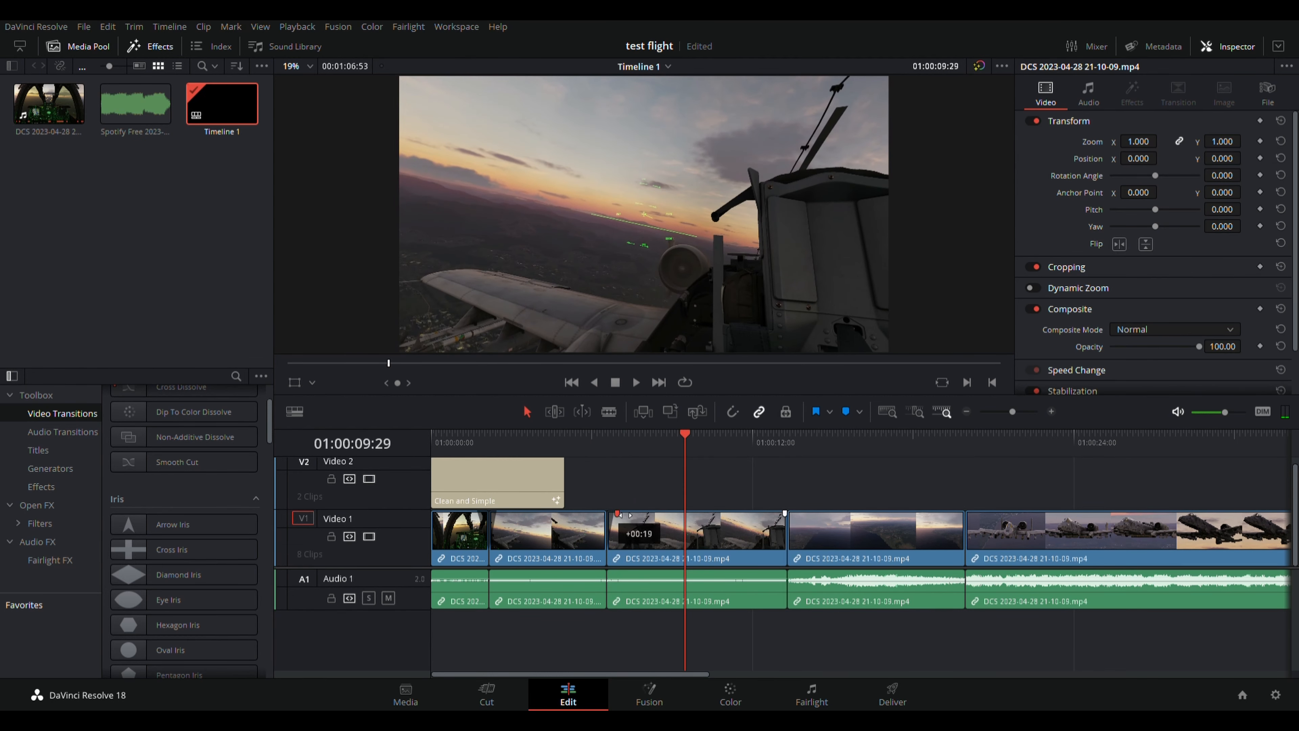
left_click_drag(616, 519, 603, 519)
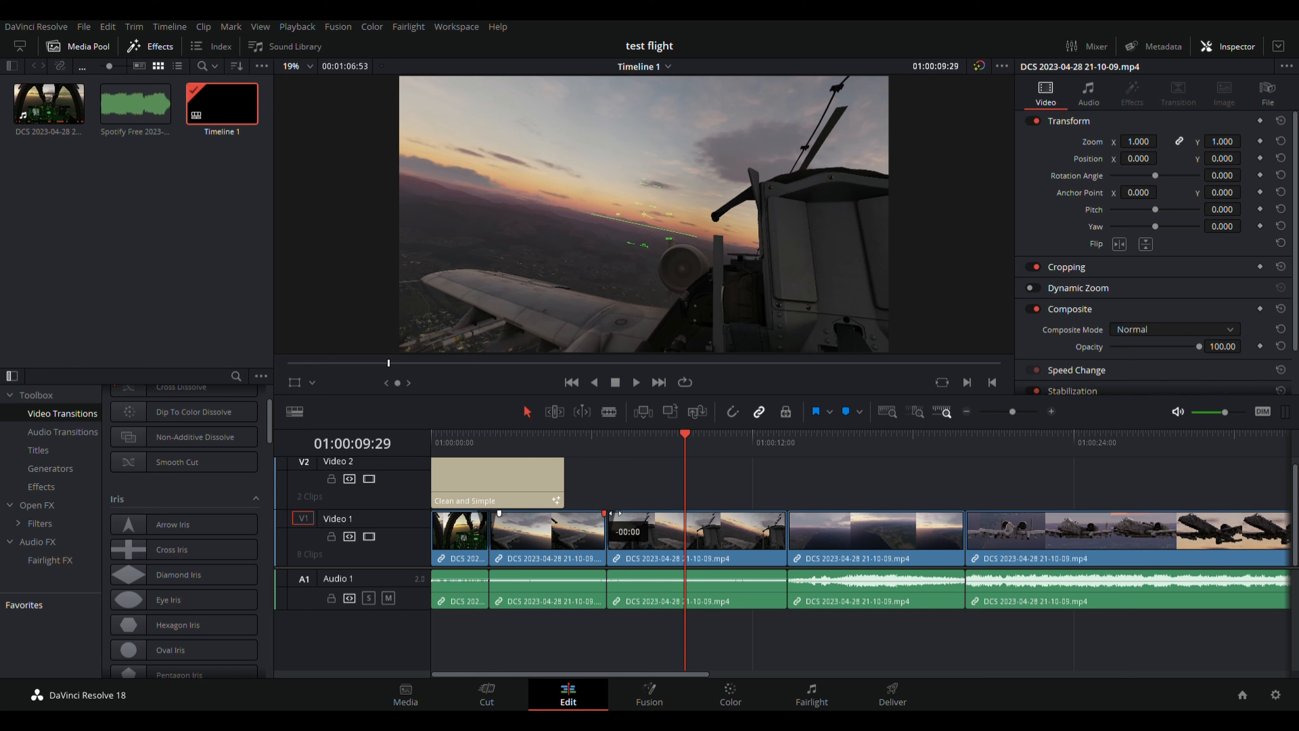
left_click_drag(604, 513, 592, 514)
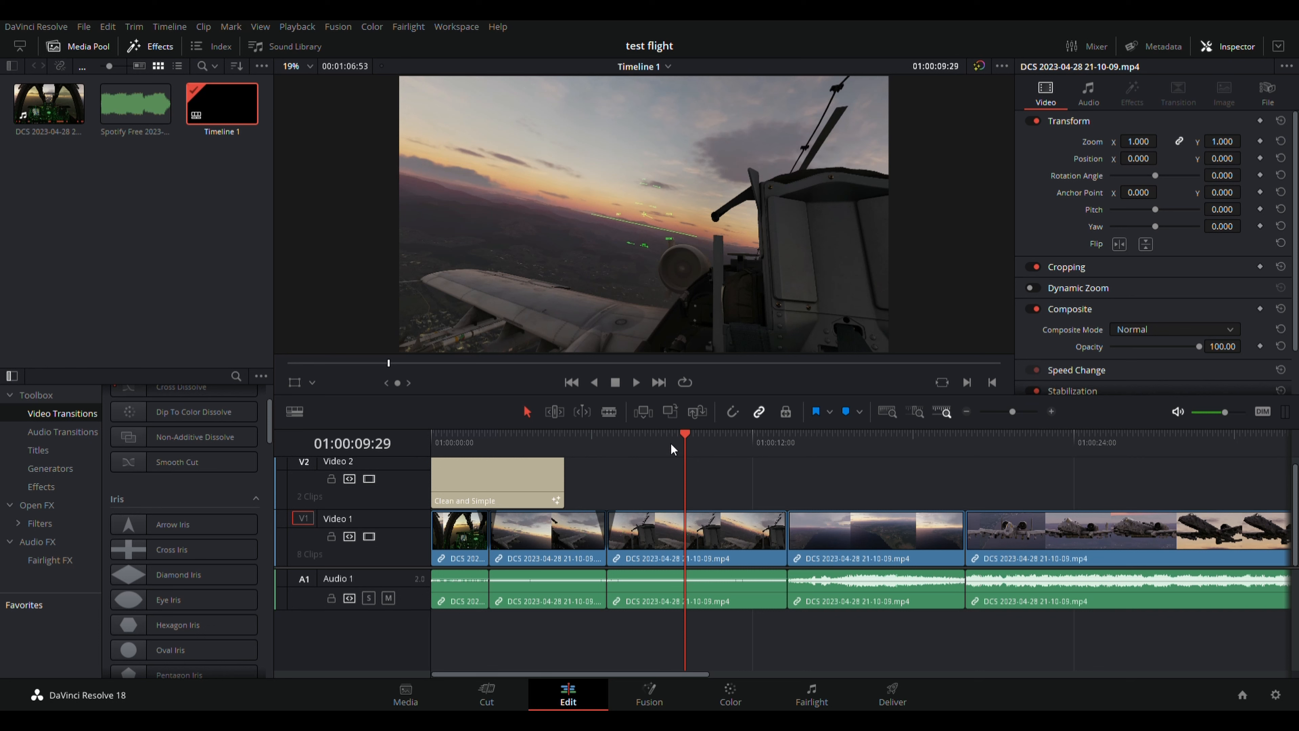
left_click(633, 383)
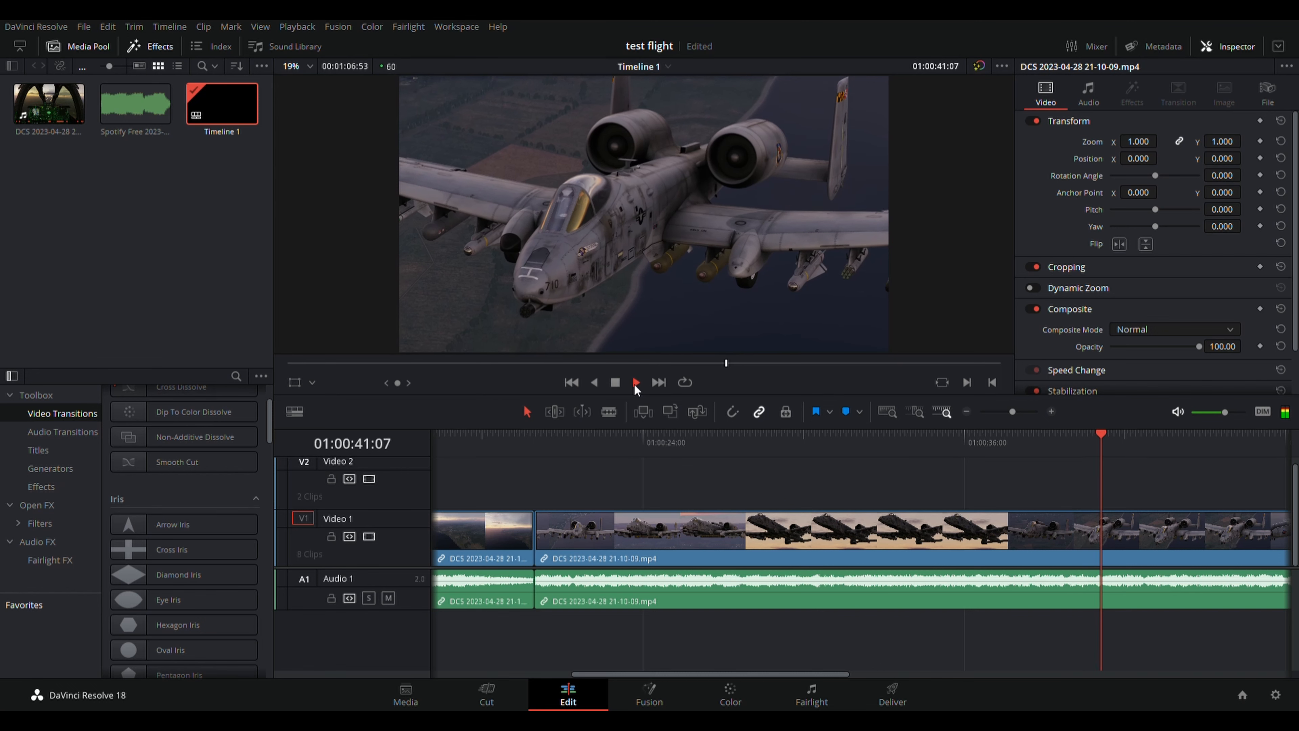
left_click(617, 384)
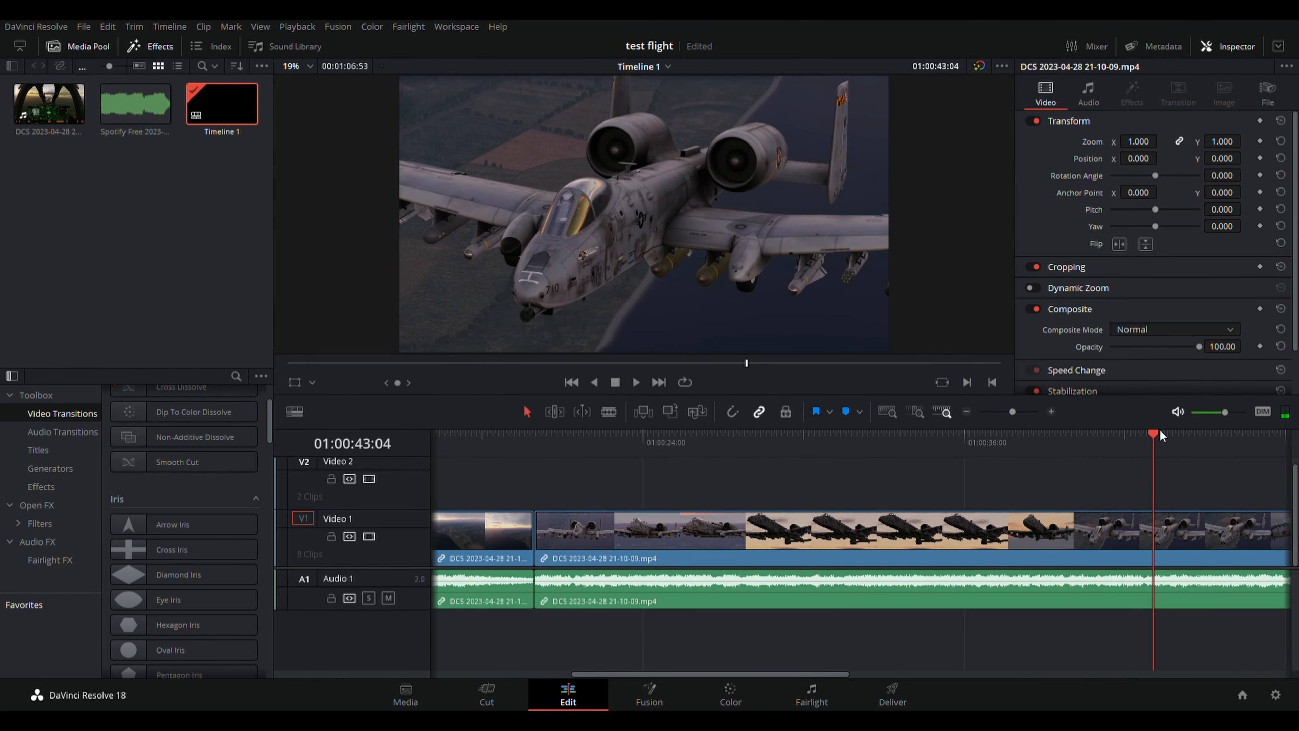
mouse_move(1153, 431)
left_mouse_down()
mouse_move(952, 438)
mouse_move(1140, 453)
left_mouse_up()
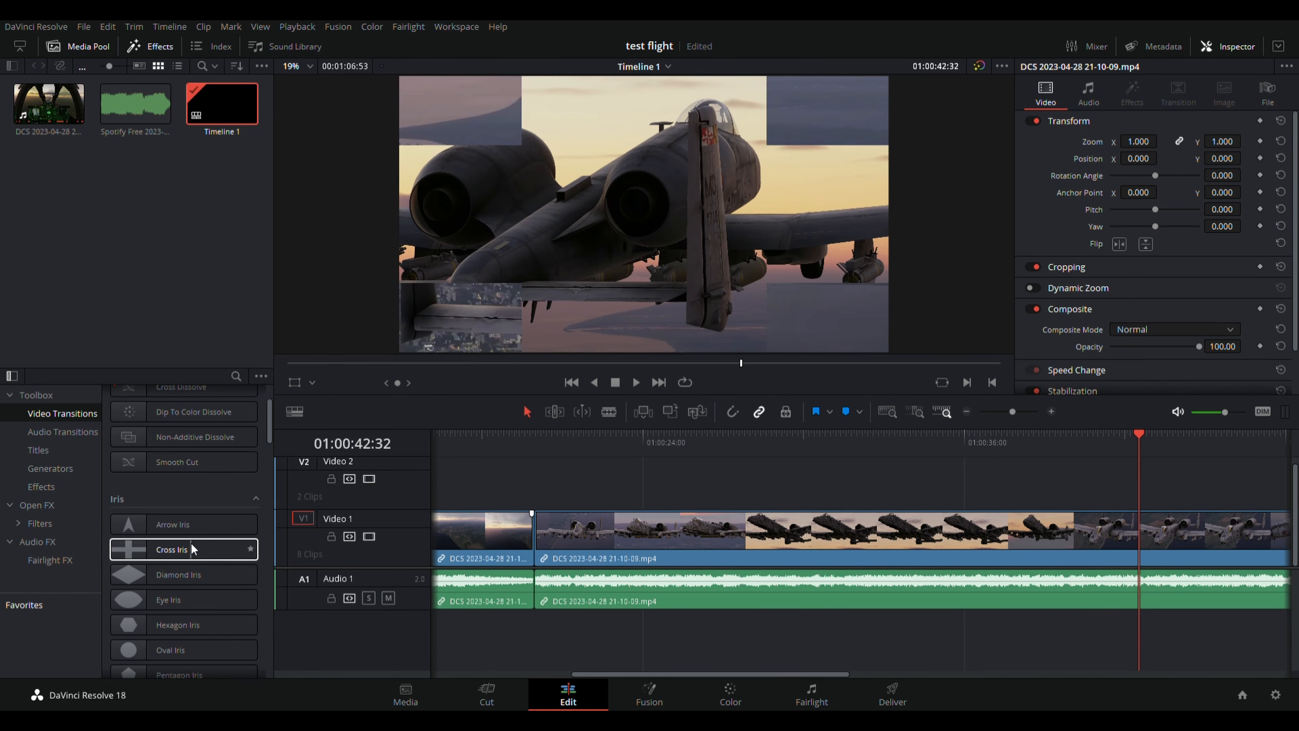
Drop the Smooth Cut transition onto the V1 cut before the long A-10 formation clip.
scroll(191, 544, "up", 2)
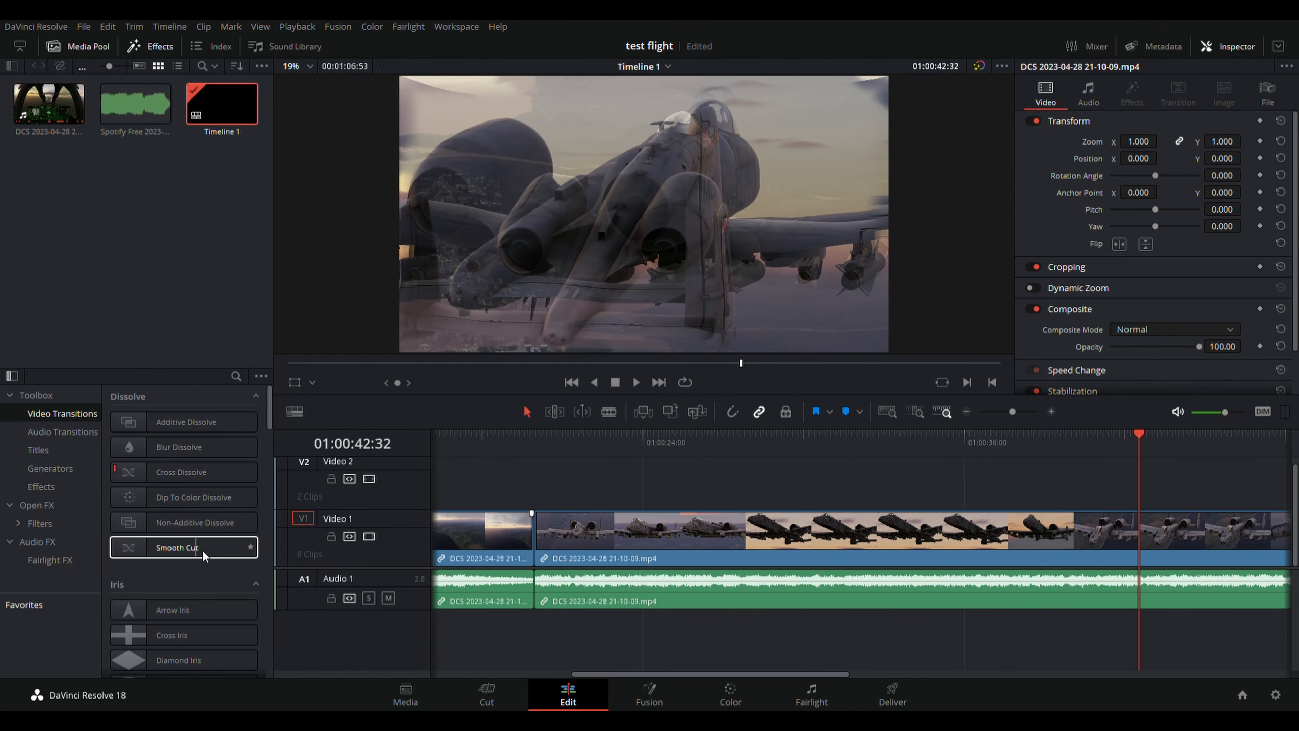
left_click(197, 548)
left_click_drag(196, 548, 284, 538)
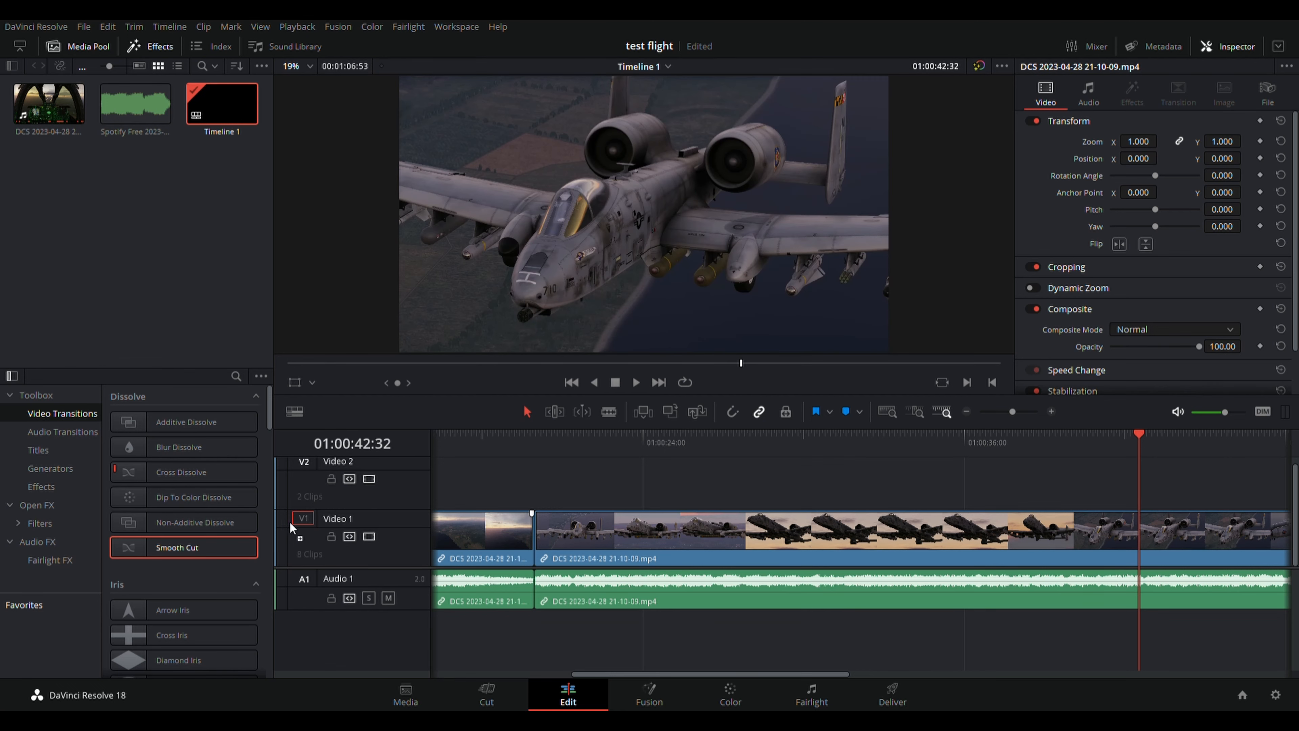
left_click_drag(552, 492, 676, 481)
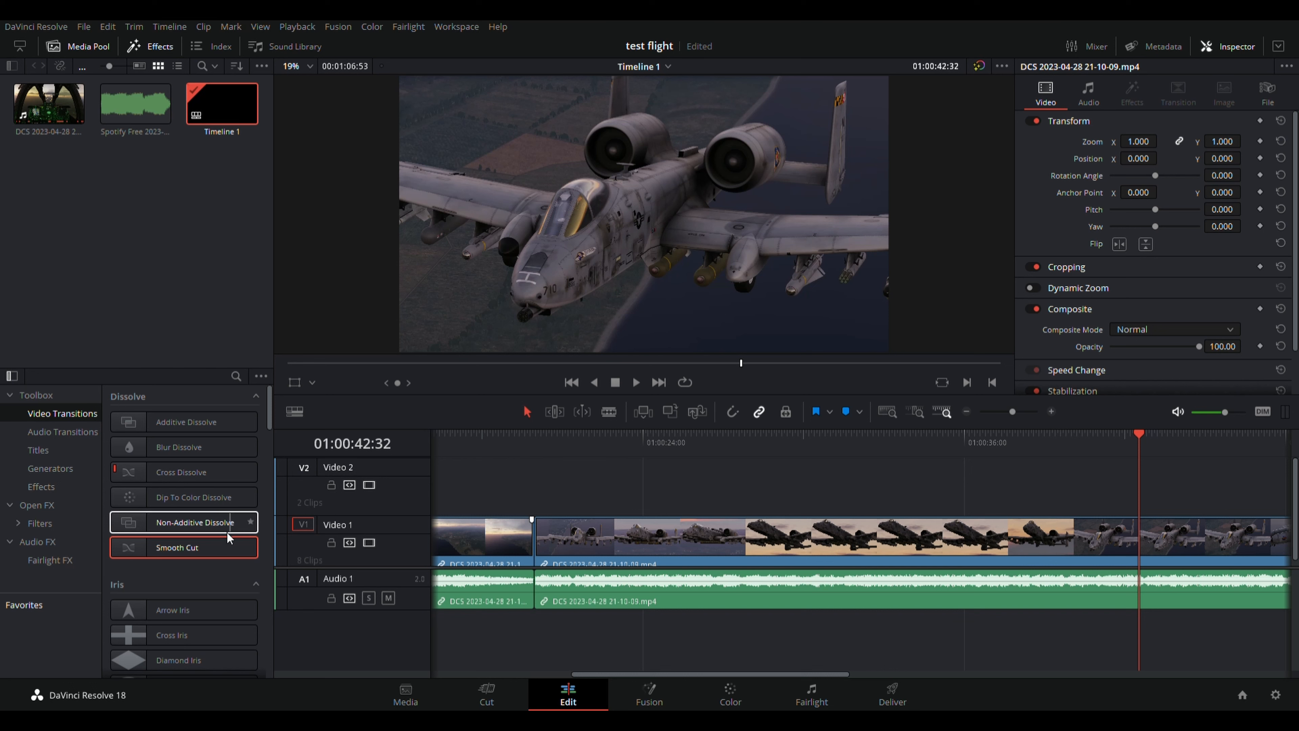
left_click_drag(207, 544, 551, 526)
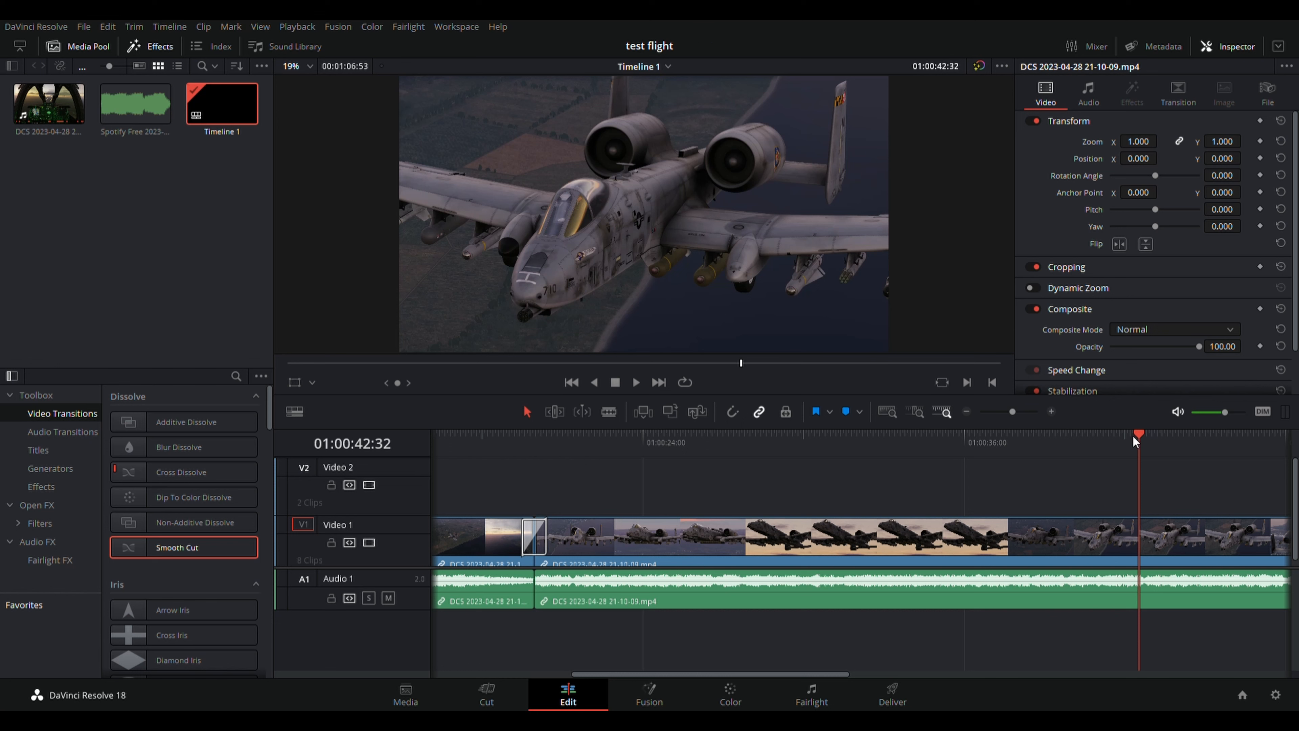
Play the middle V1 clip from its start, then jump to the next cut at 01:00:49:32.
scroll(775, 676, "left", 10)
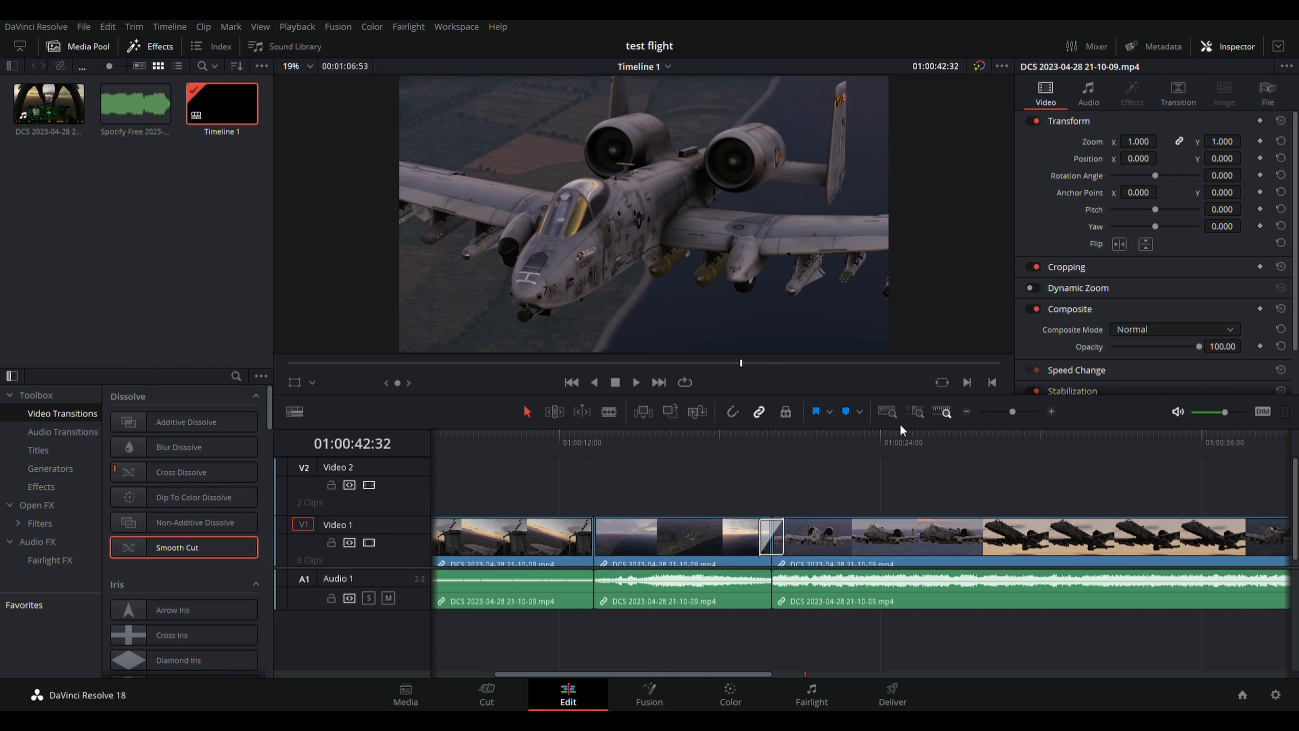
left_click(718, 539)
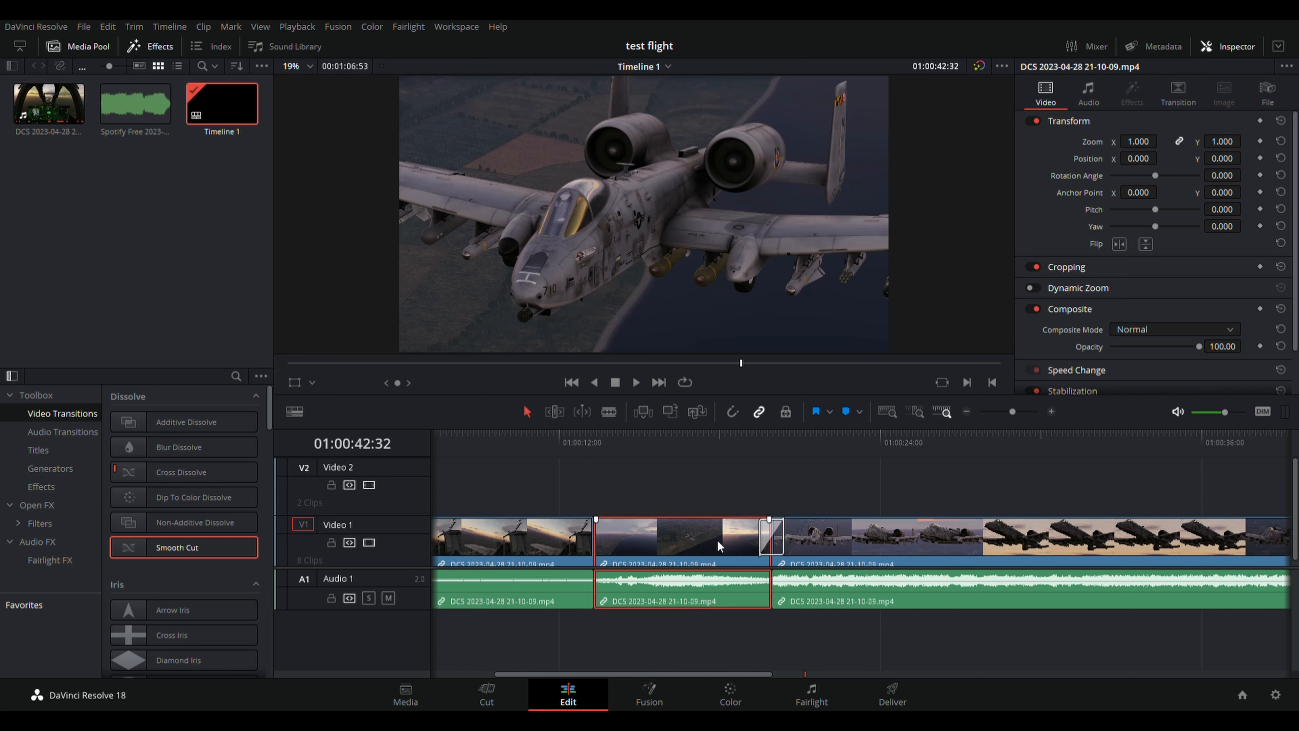
left_click(574, 383)
left_click(574, 384)
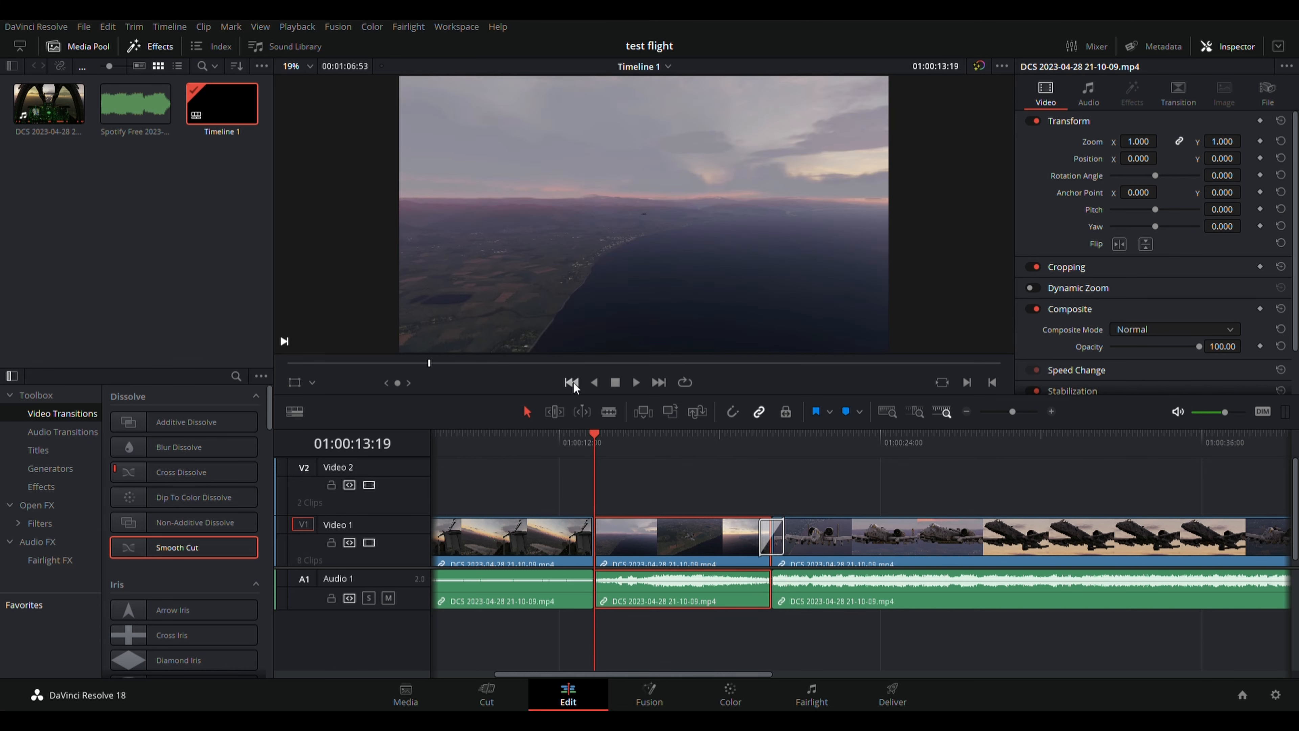
left_click(636, 382)
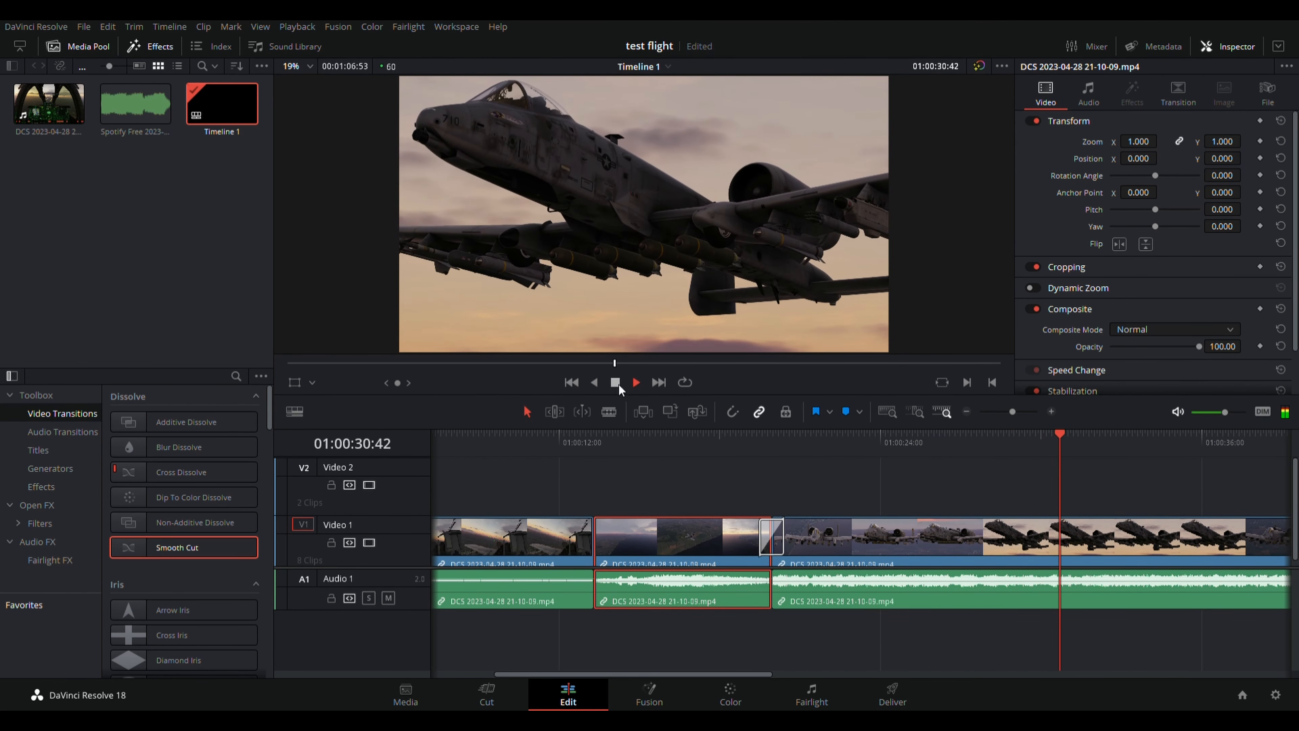
left_click(617, 384)
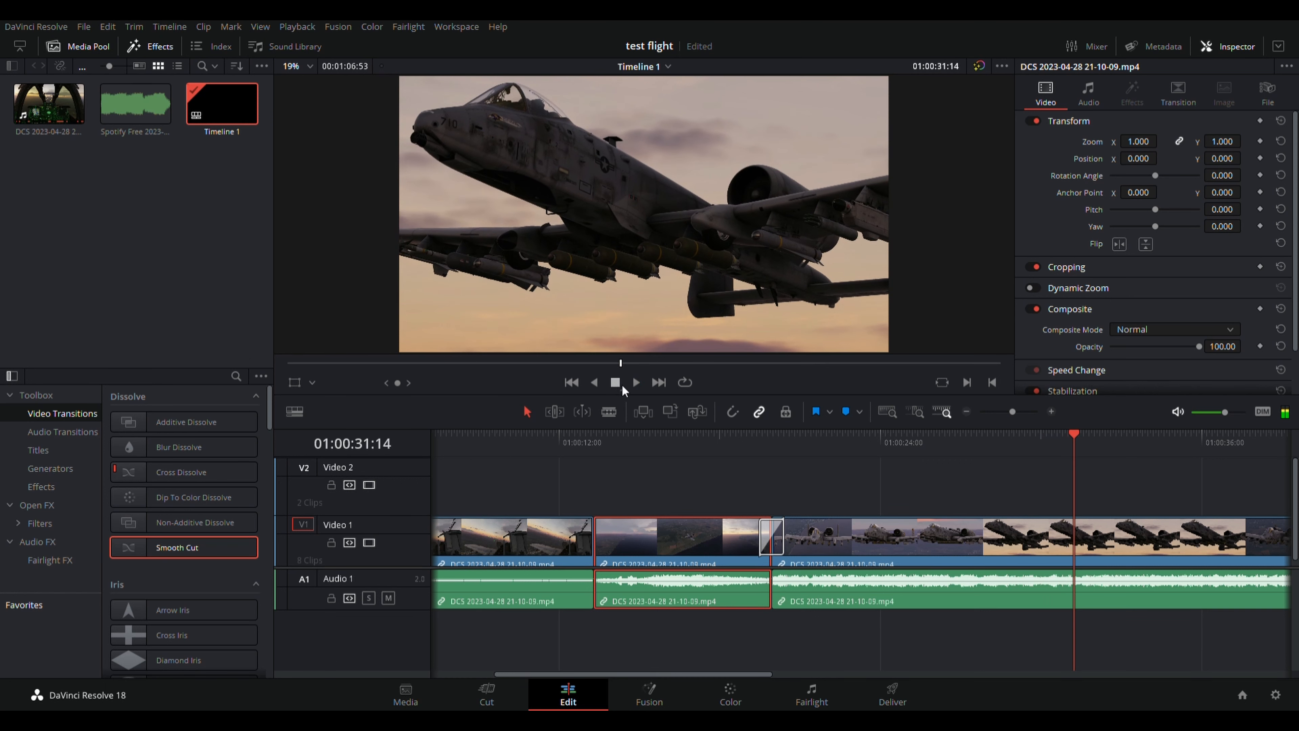
left_click(659, 382)
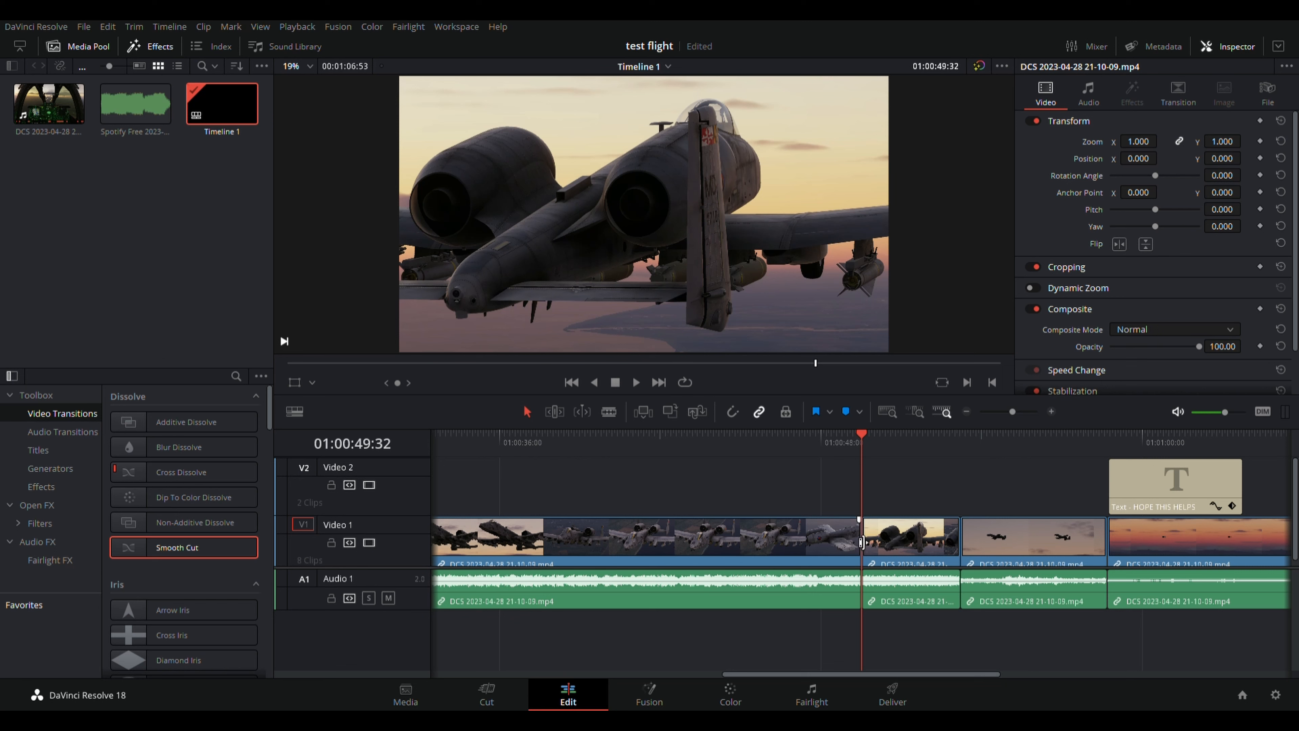
Put a Non-Additive Dissolve on the 01:00:49:32 V1 cut, lengthened to 1.8 seconds (108 frames).
mouse_move(863, 436)
left_mouse_down()
mouse_move(829, 431)
mouse_move(883, 440)
mouse_move(861, 440)
left_mouse_up()
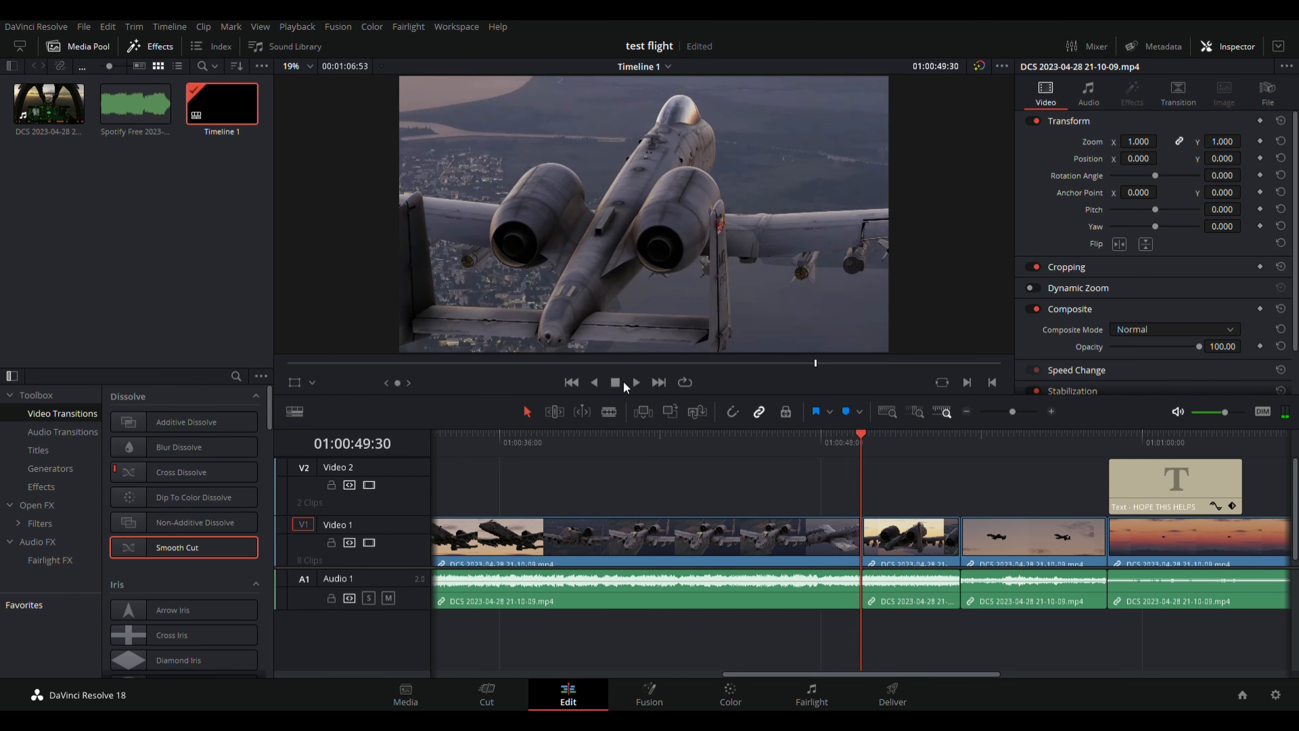
left_click(659, 384)
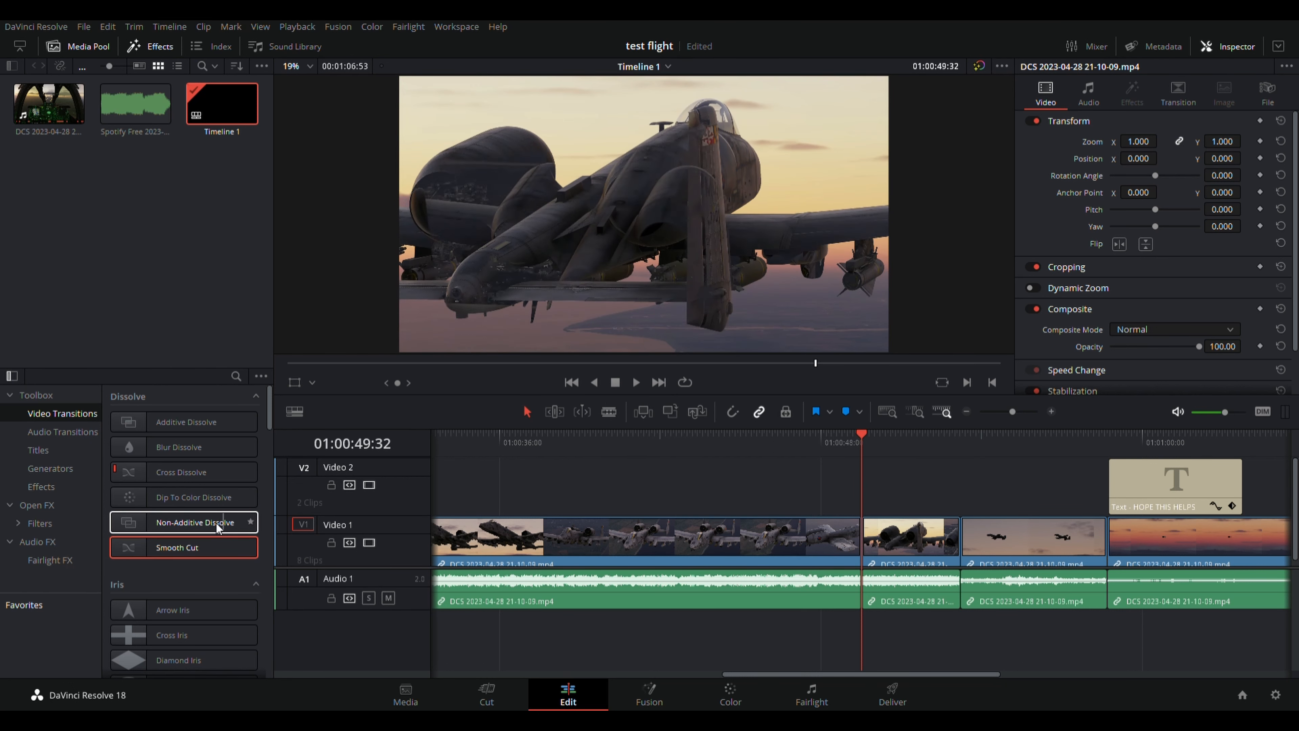
left_click(152, 519)
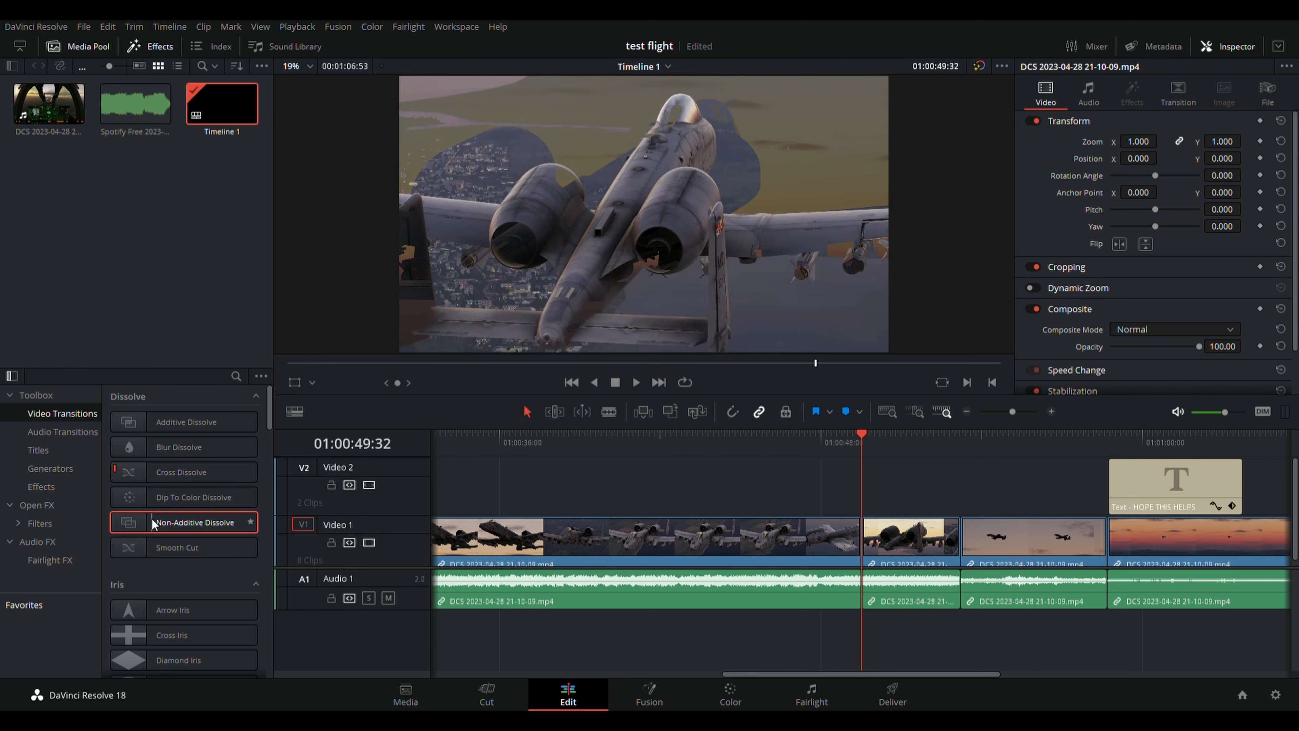
left_click_drag(151, 518, 558, 469)
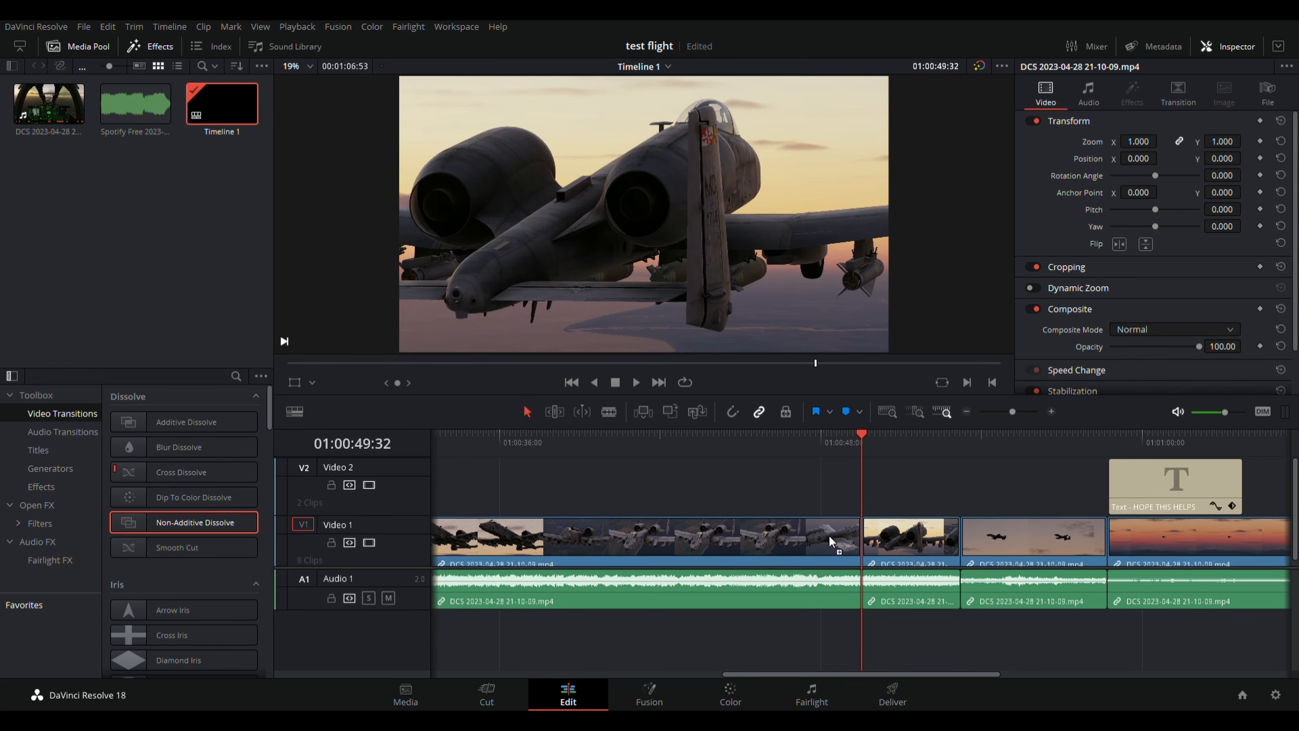
left_click_drag(831, 541, 914, 561)
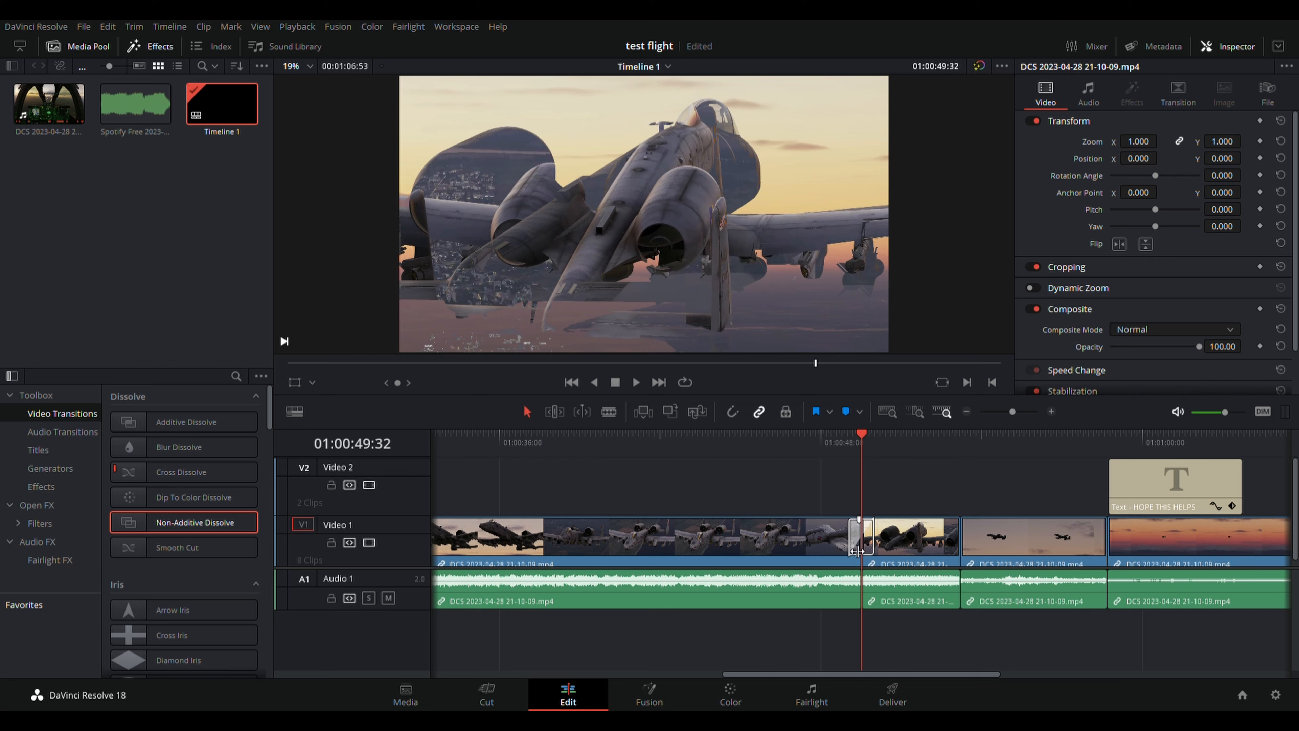
left_click_drag(858, 550, 847, 550)
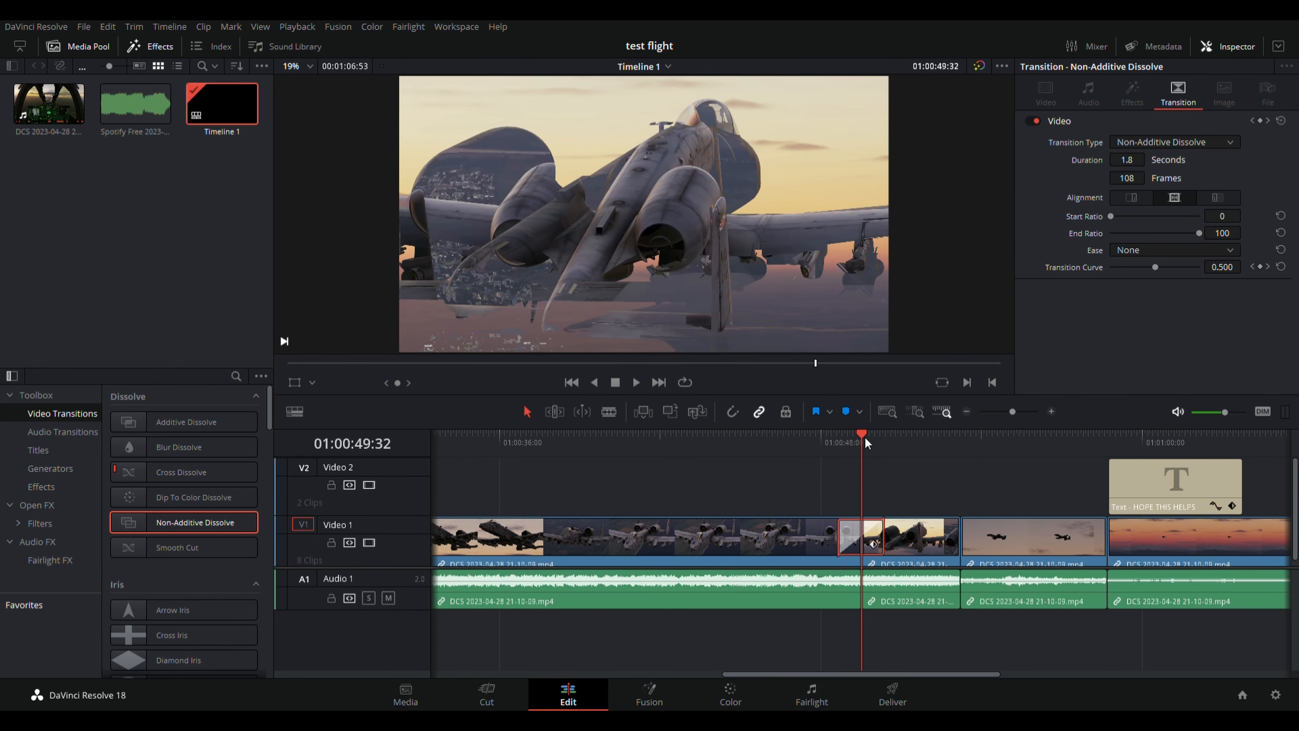
Play back through the new Non-Additive Dissolve.
left_click_drag(864, 443, 792, 437)
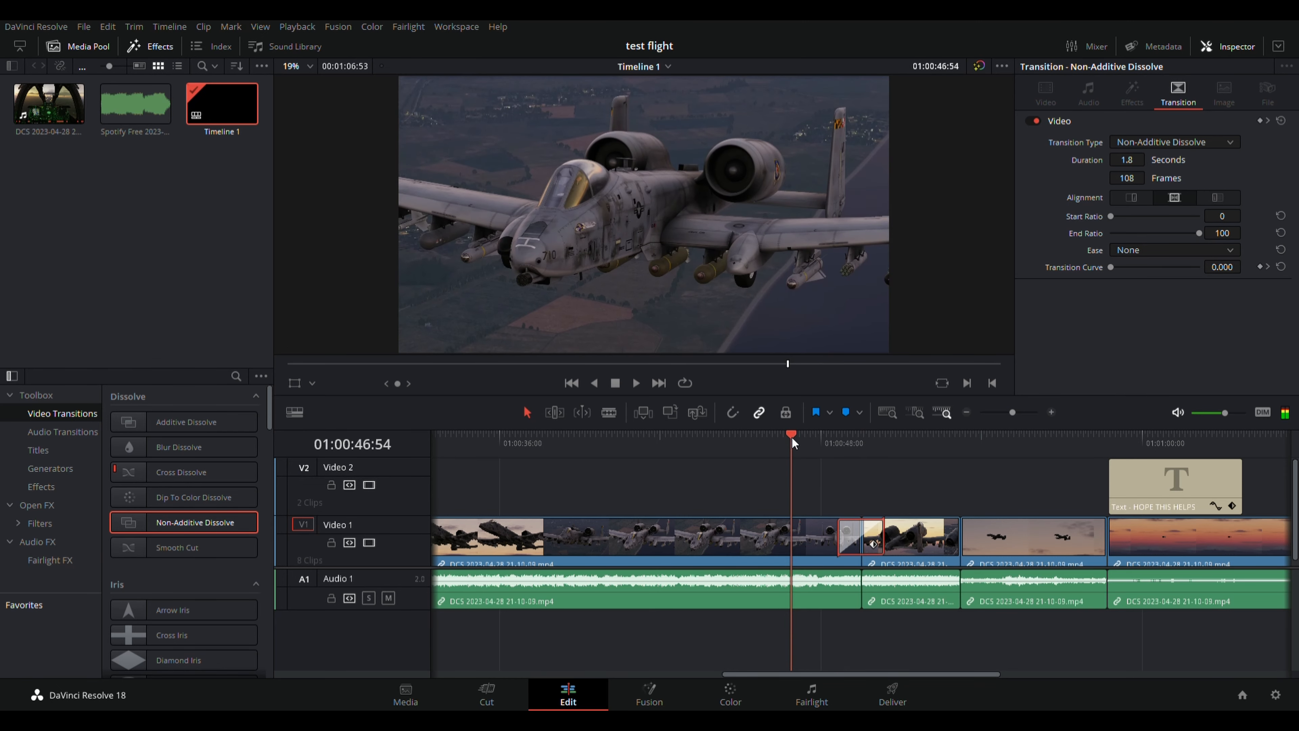
left_click(635, 381)
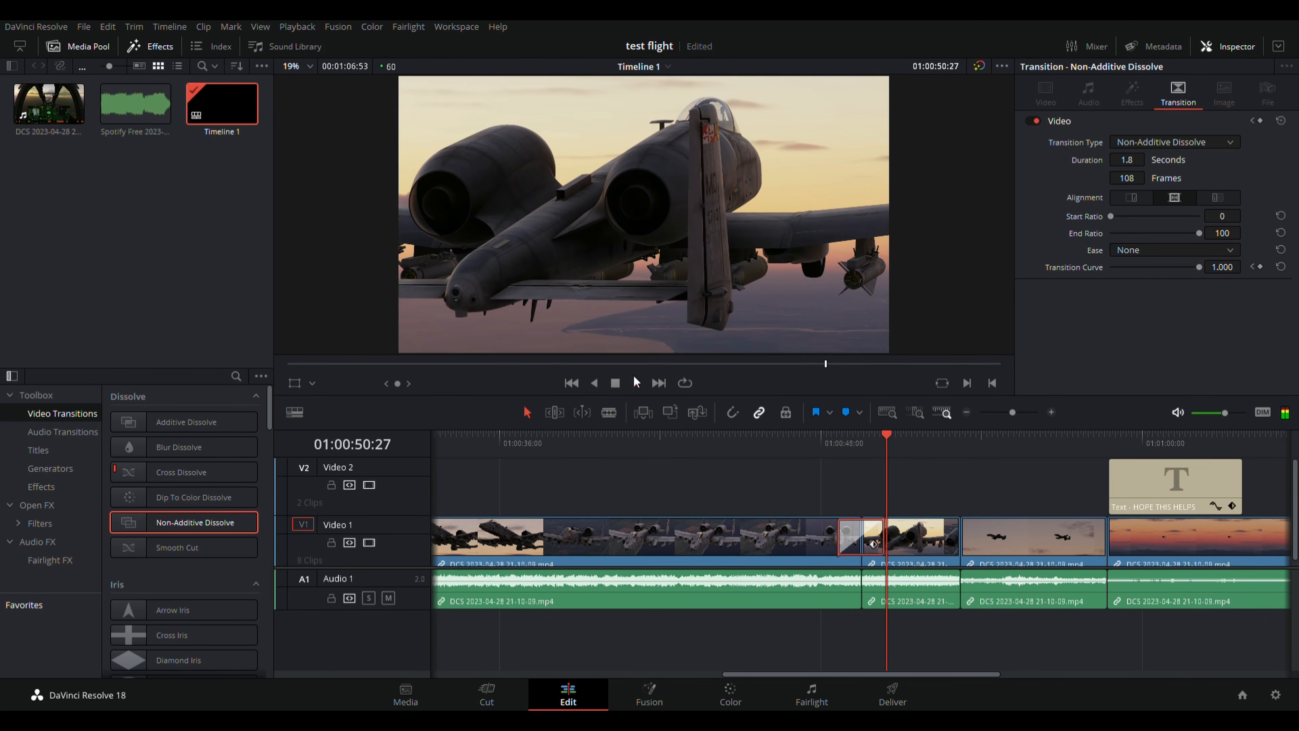
left_click(616, 383)
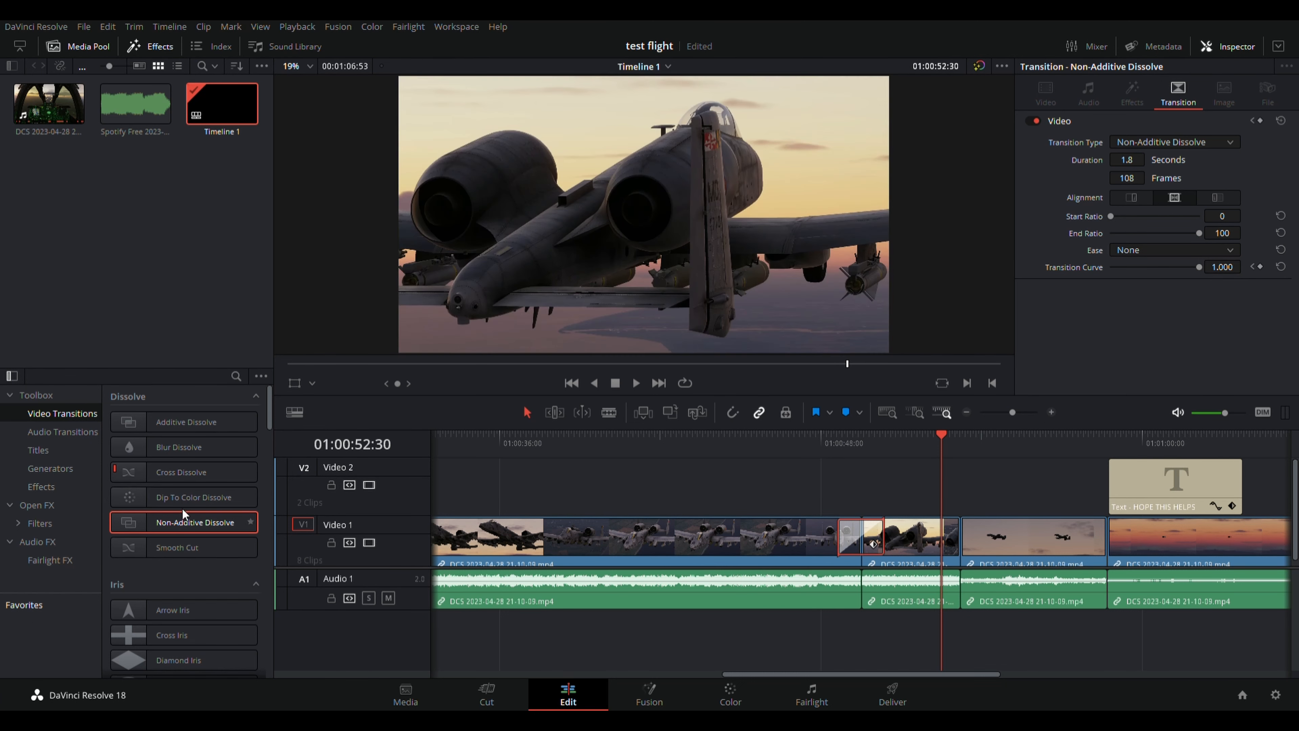
Add a 110-frame Cross Dissolve between the last two V1 clips and preview it.
left_click_drag(181, 472, 413, 407)
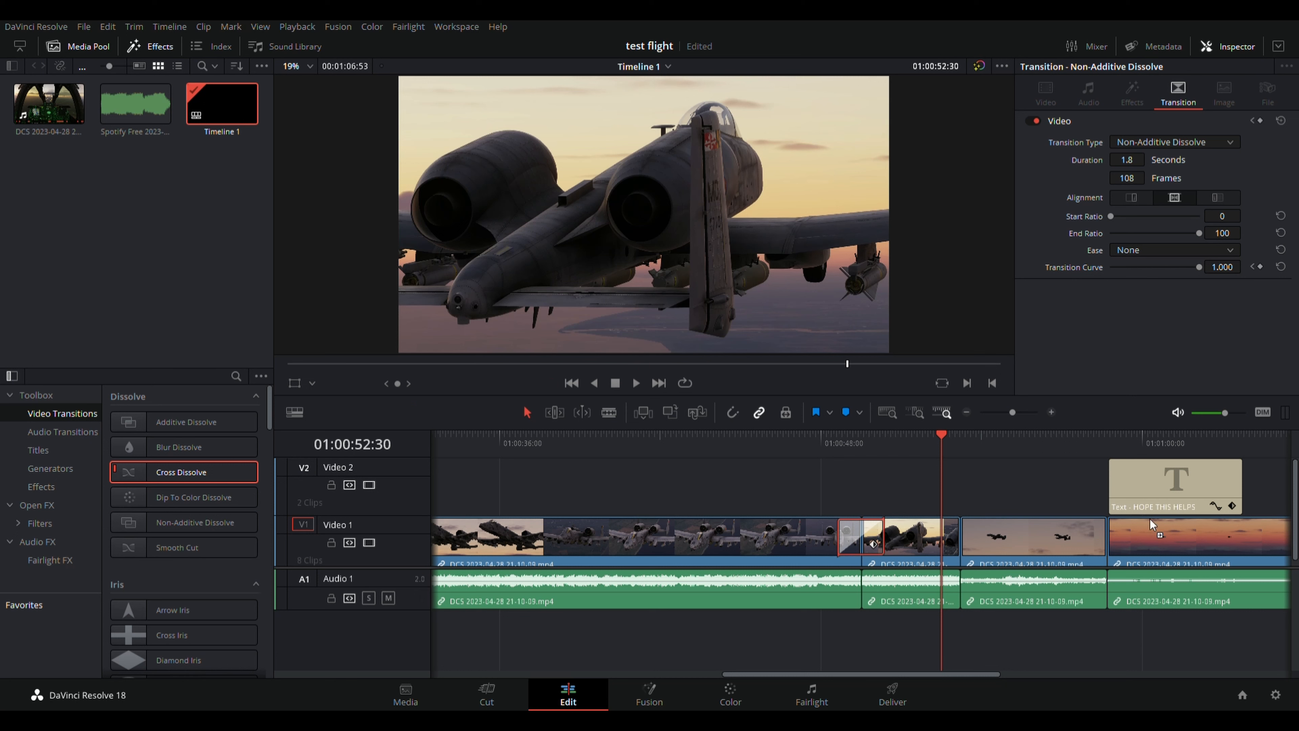
left_click_drag(1150, 520, 1106, 538)
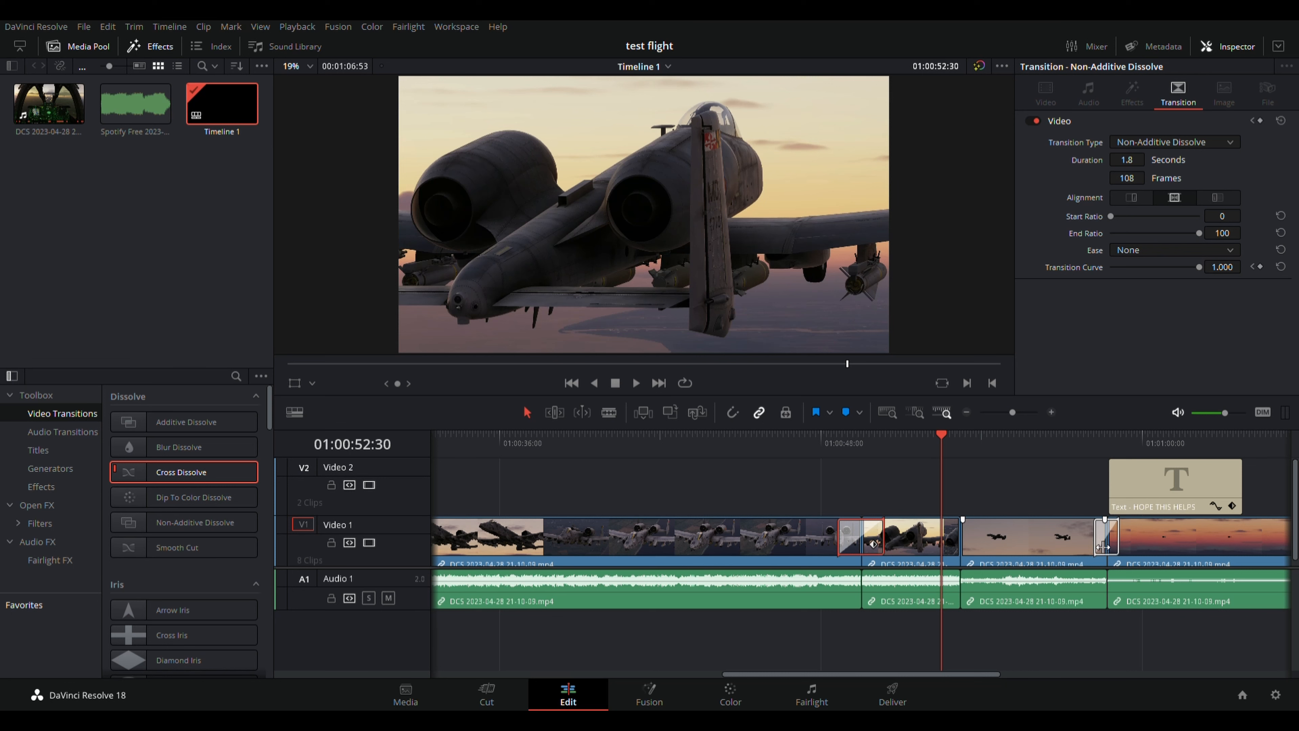
left_click_drag(1104, 546, 1084, 547)
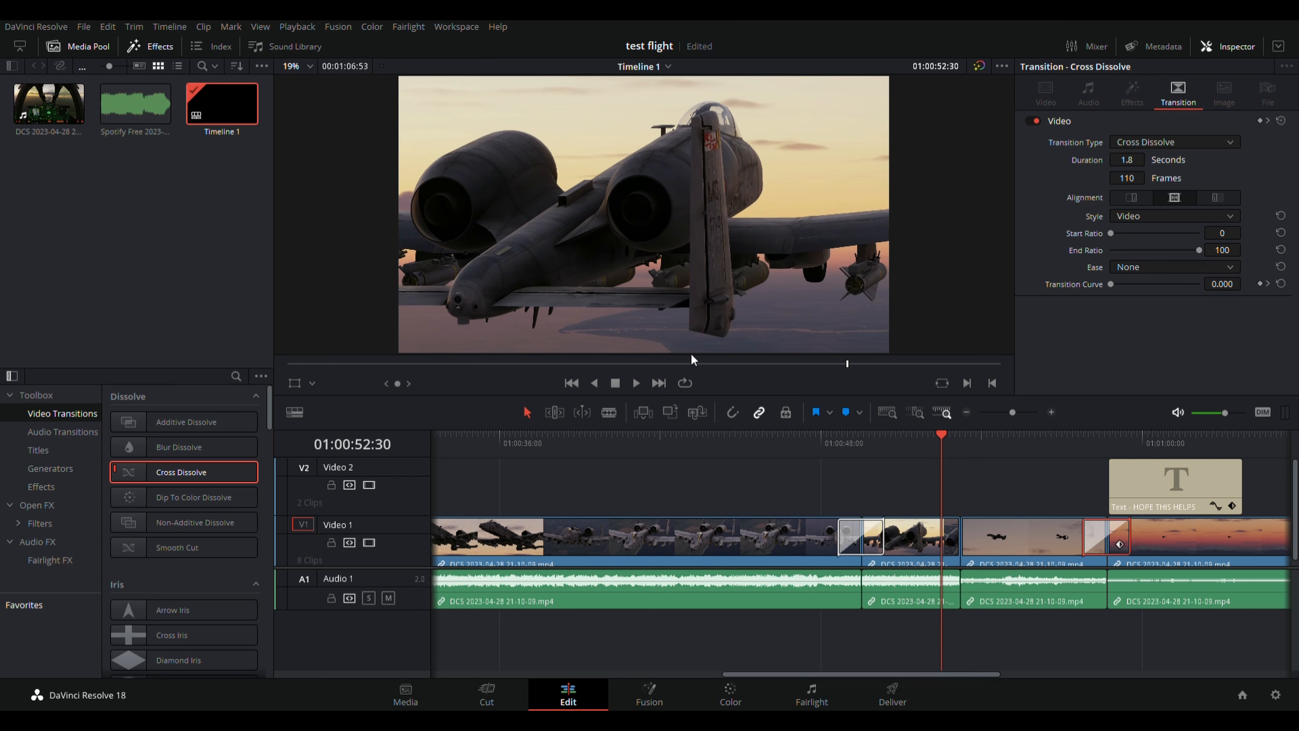
left_click(636, 384)
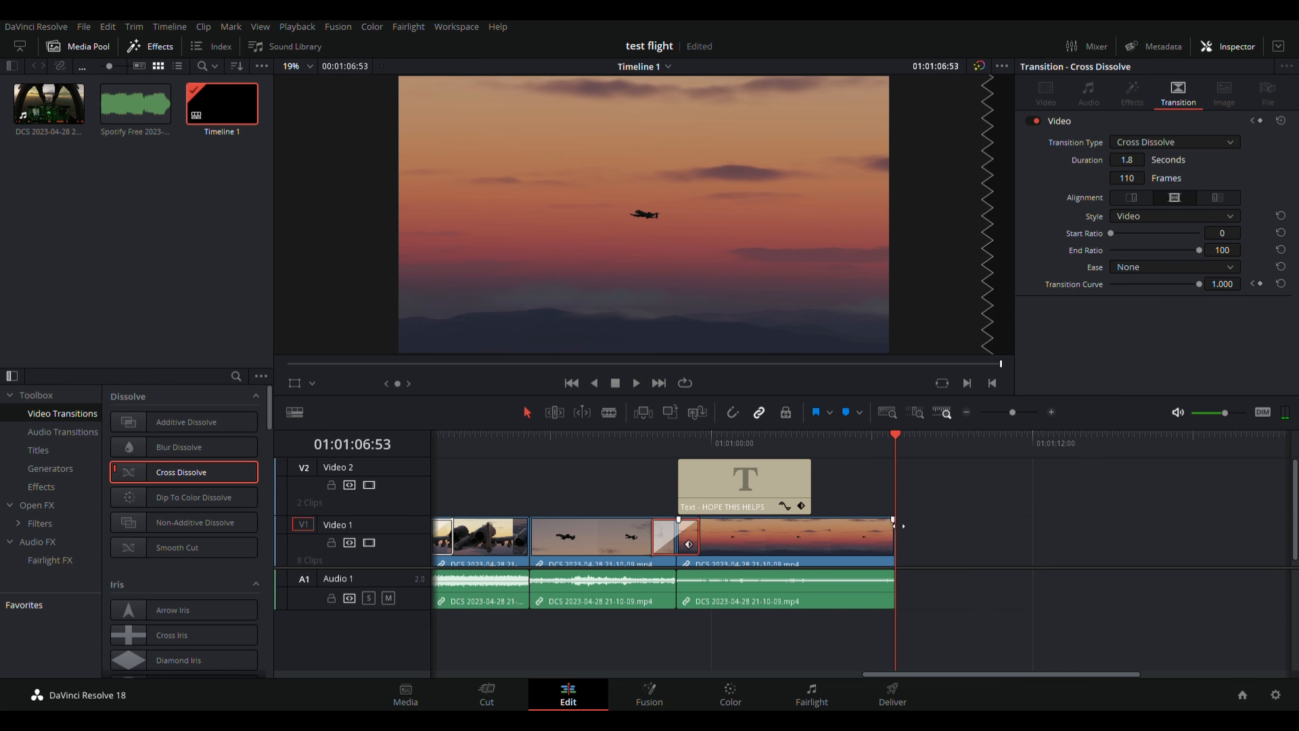
Fade out the final V1 clip and give the 'HOPE THIS HELPS' title a fade-in and fade-out.
left_click_drag(894, 521, 866, 532)
left_click_drag(897, 433, 753, 452)
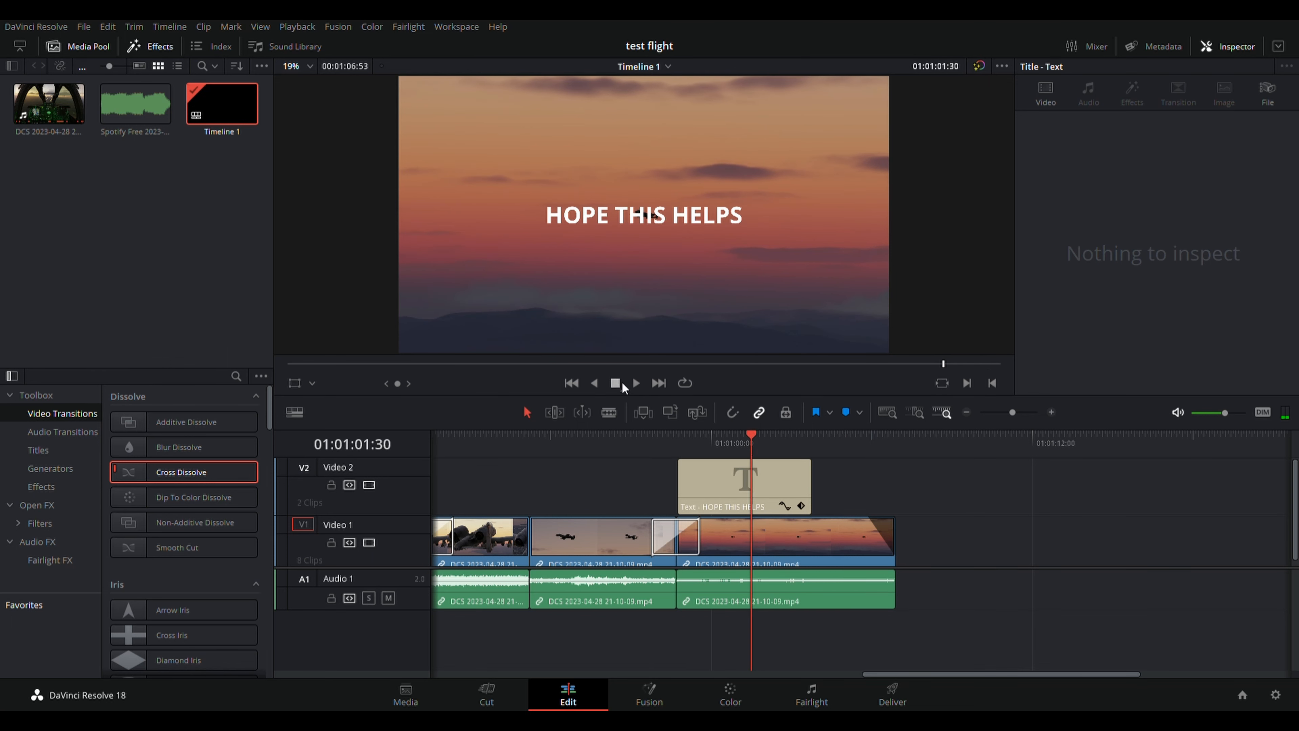
key("space")
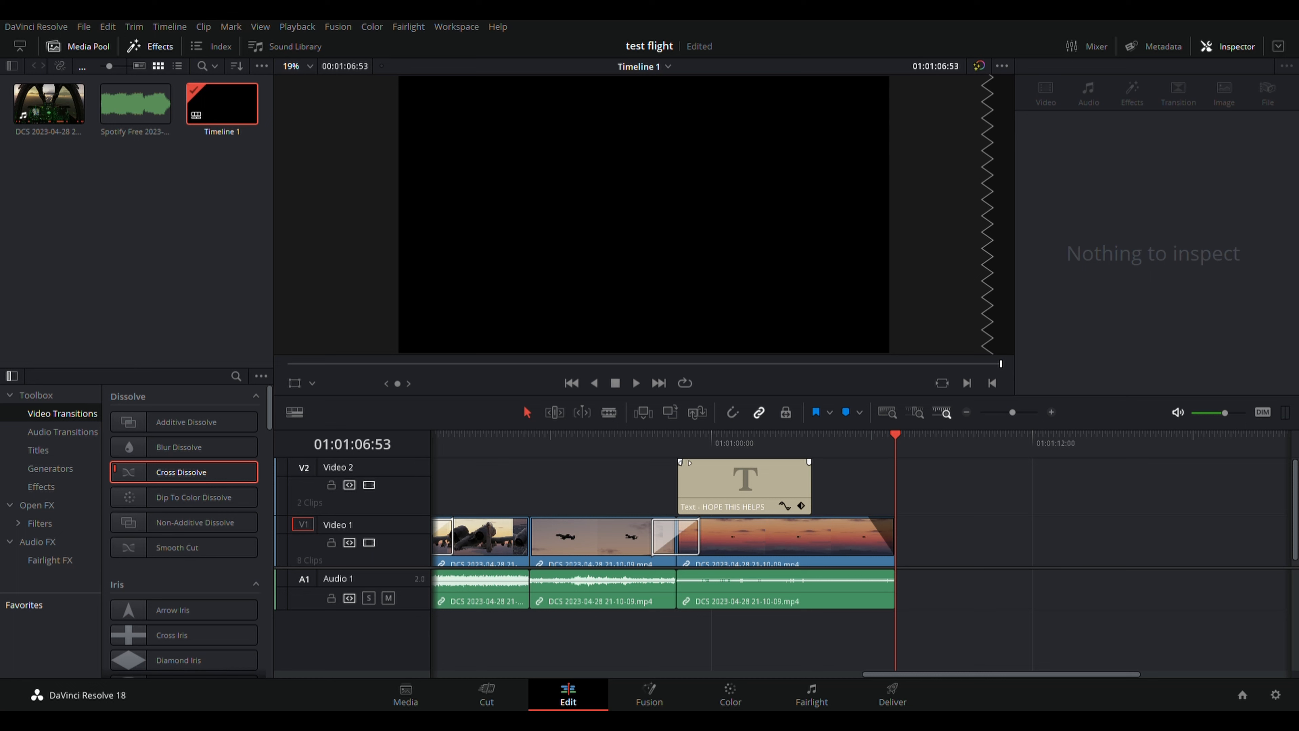
left_click_drag(678, 459, 705, 462)
left_click_drag(818, 463, 797, 464)
Play back the ending, then select the second-to-last clip with its audio.
left_click_drag(879, 439, 639, 454)
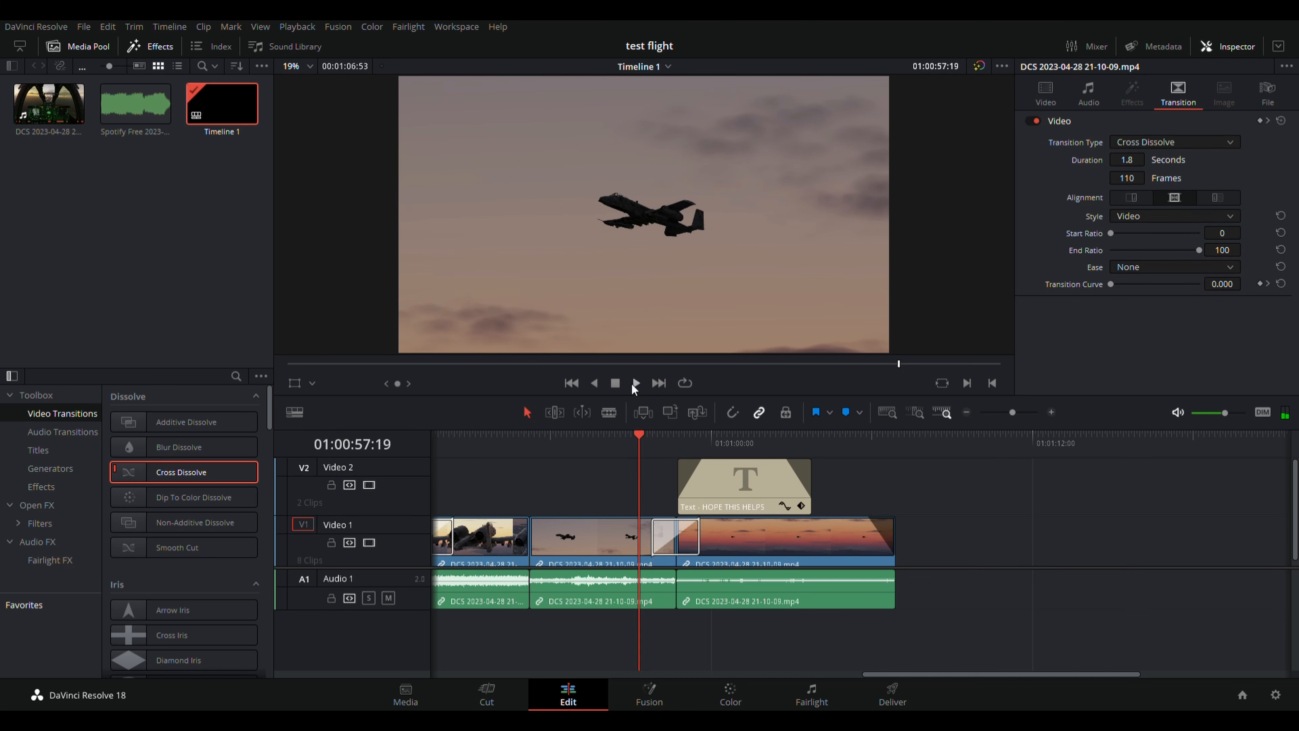
left_click(636, 383)
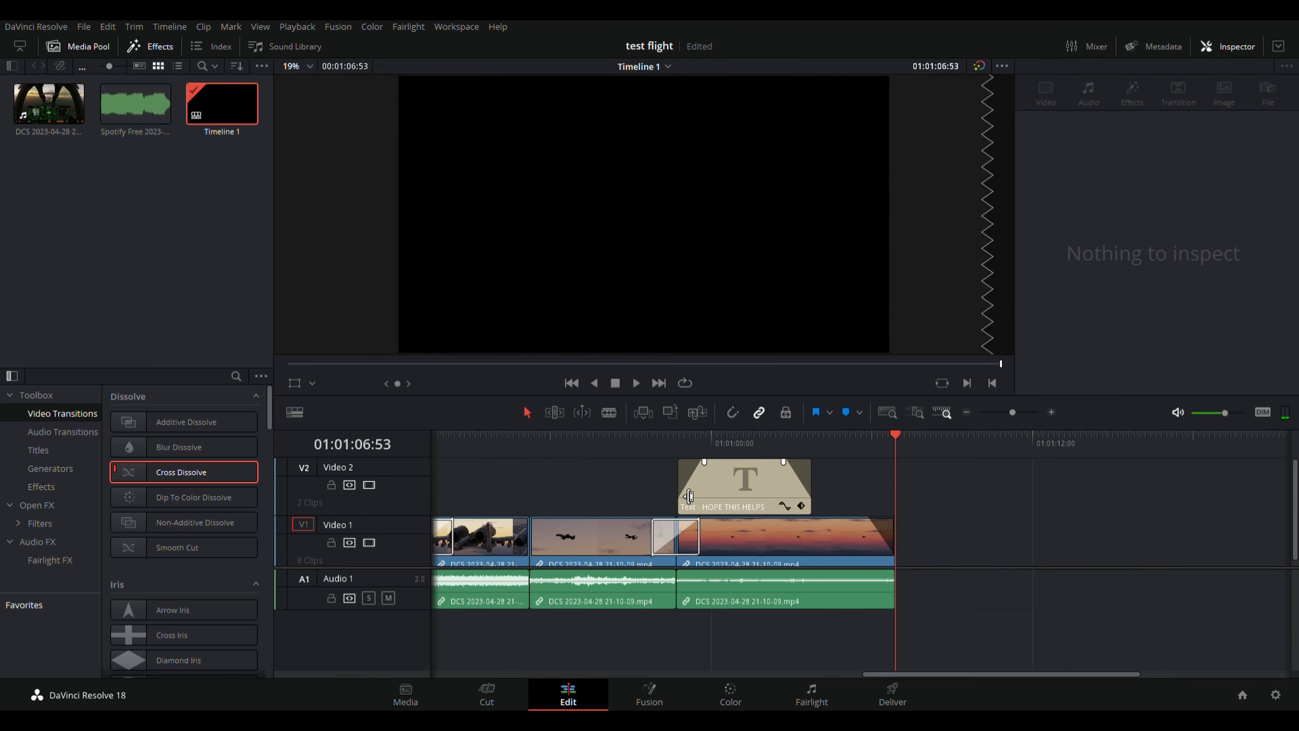
left_click(605, 585)
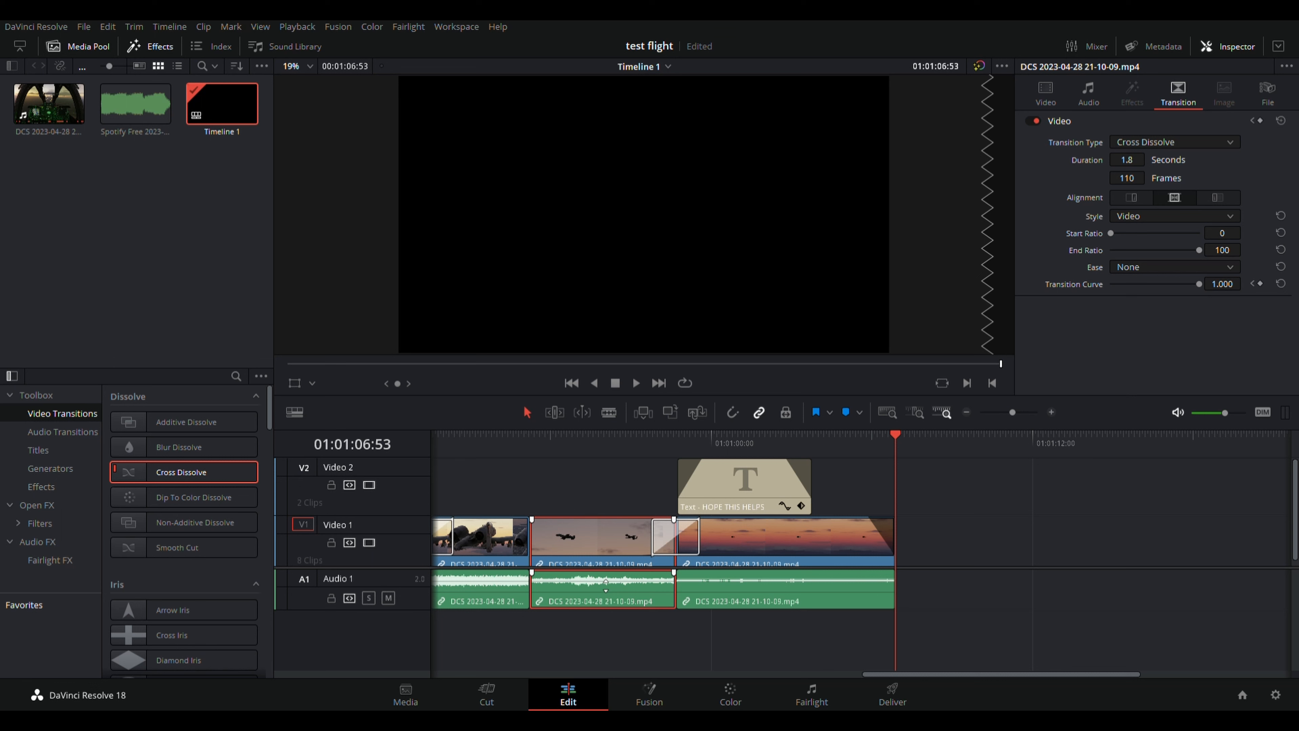
Lower the second-to-last clip's audio to -11.36 dB and listen back.
mouse_move(606, 586)
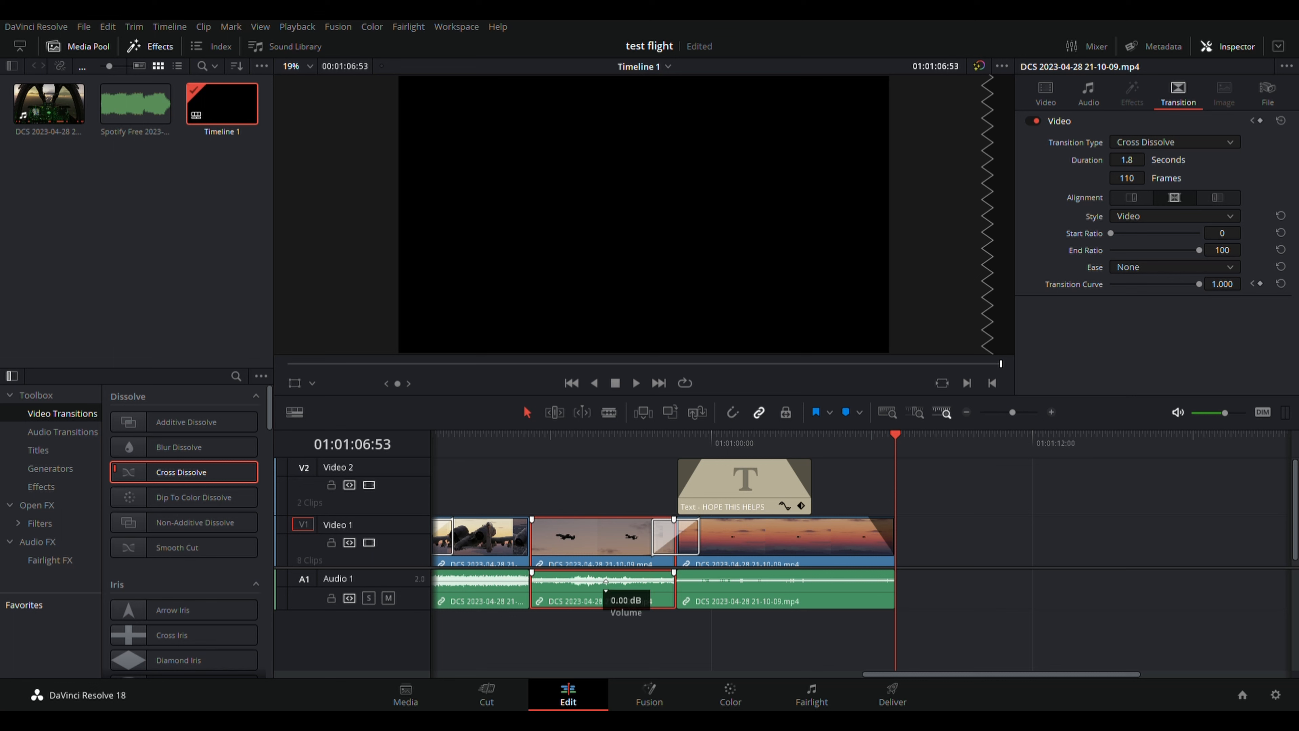
left_click_drag(606, 591, 606, 594)
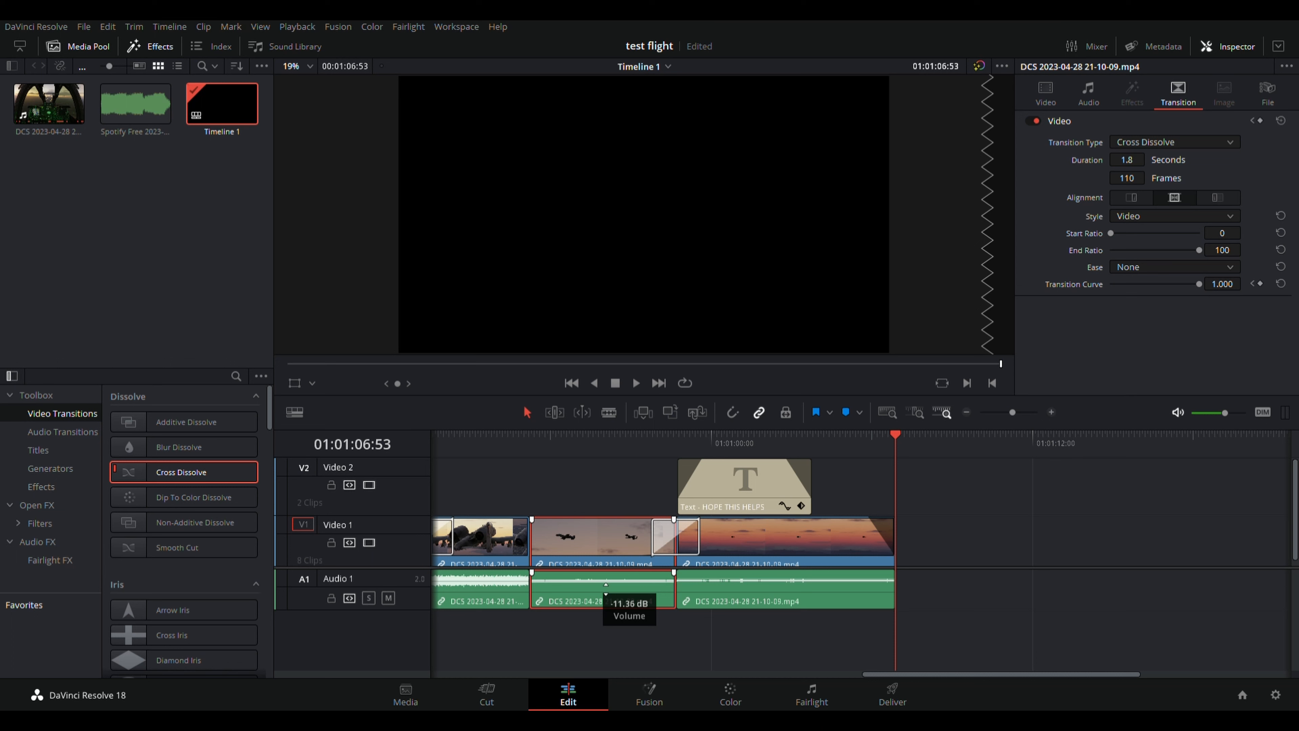
left_click_drag(606, 594, 606, 594)
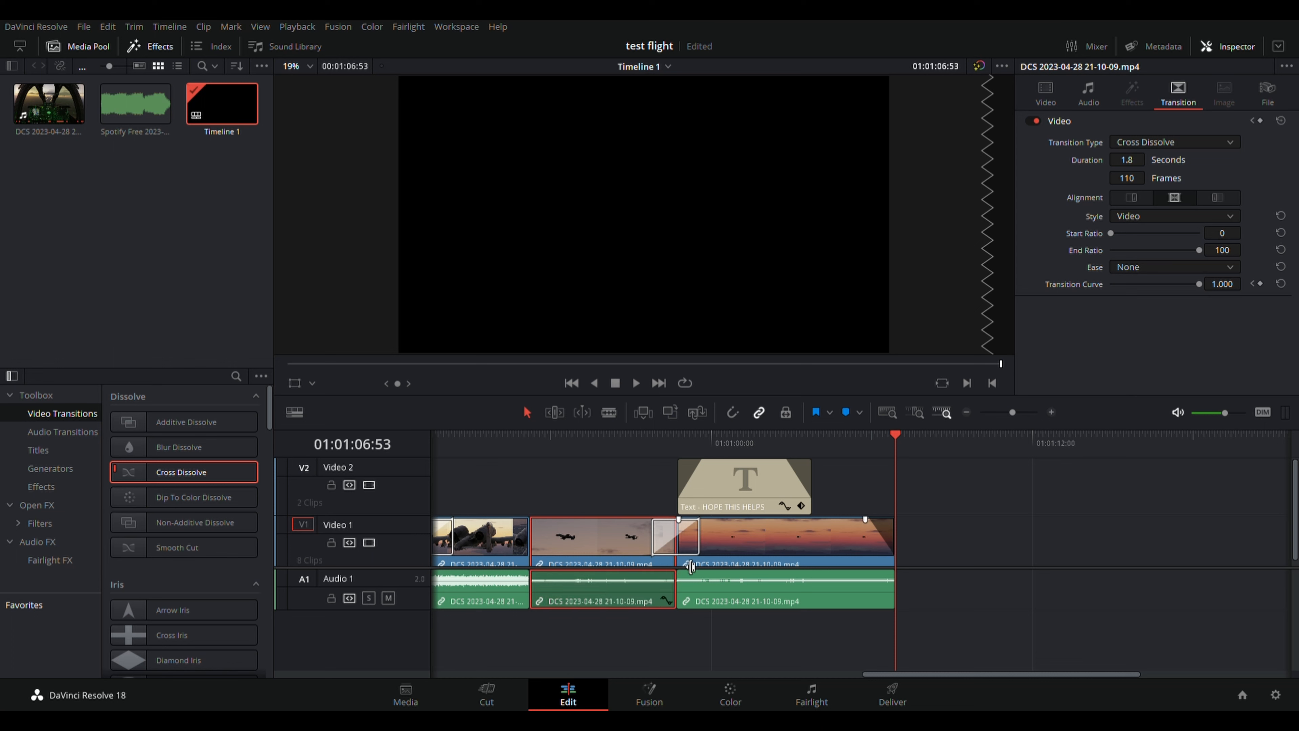
left_click_drag(894, 435, 492, 473)
left_click(638, 383)
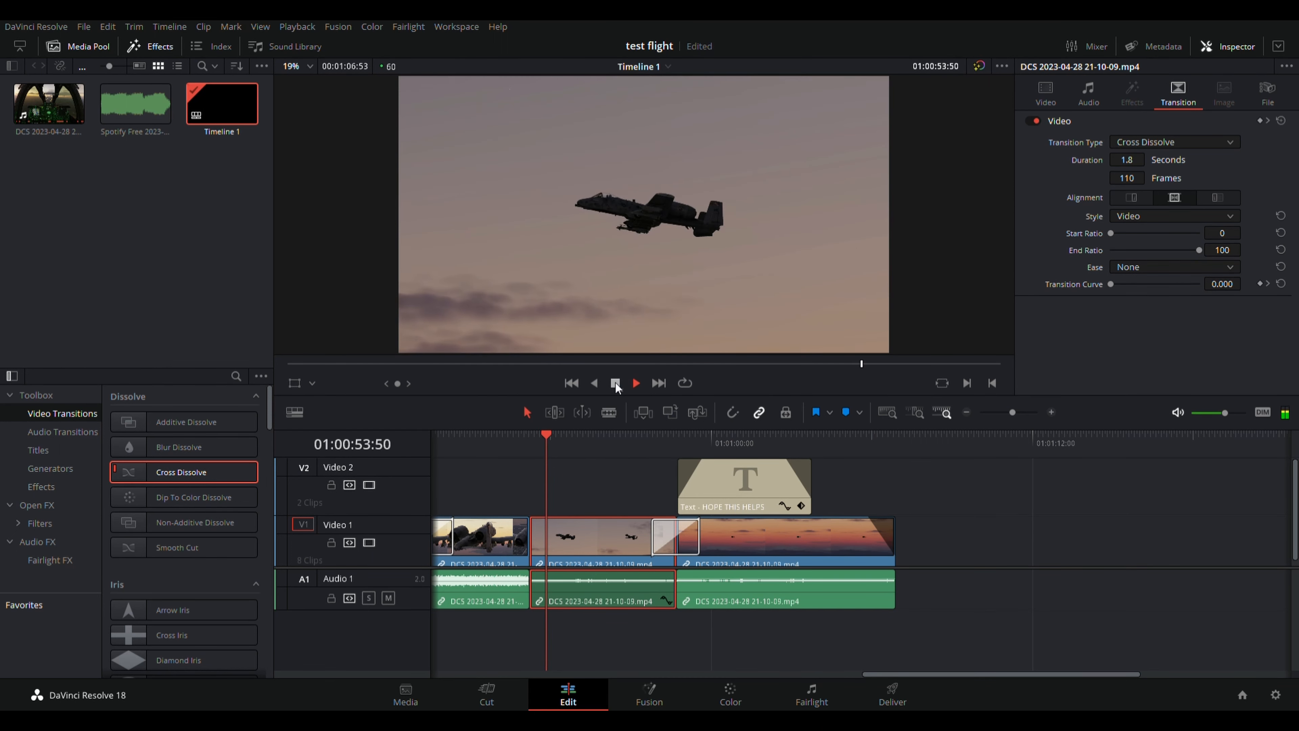
left_click(615, 383)
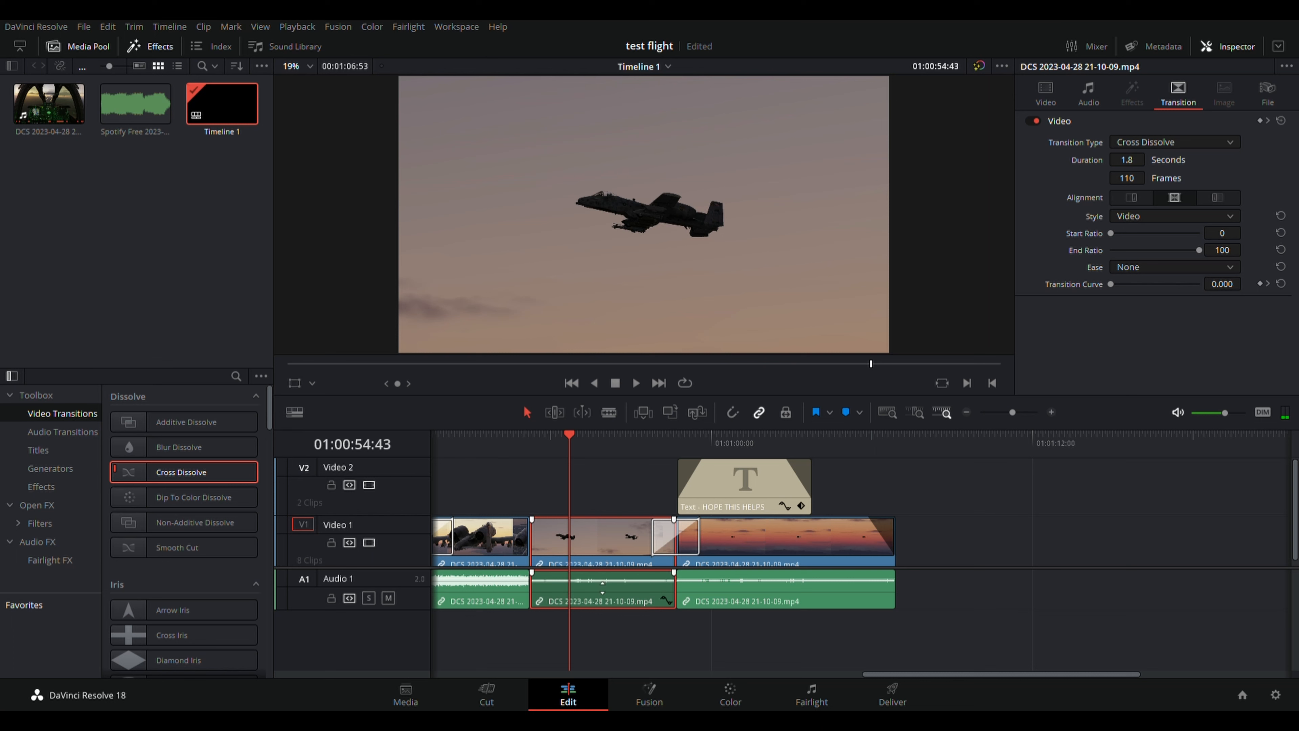
Raise the clip's audio to 15.91 dB and replay the transition.
left_click_drag(603, 588, 604, 574)
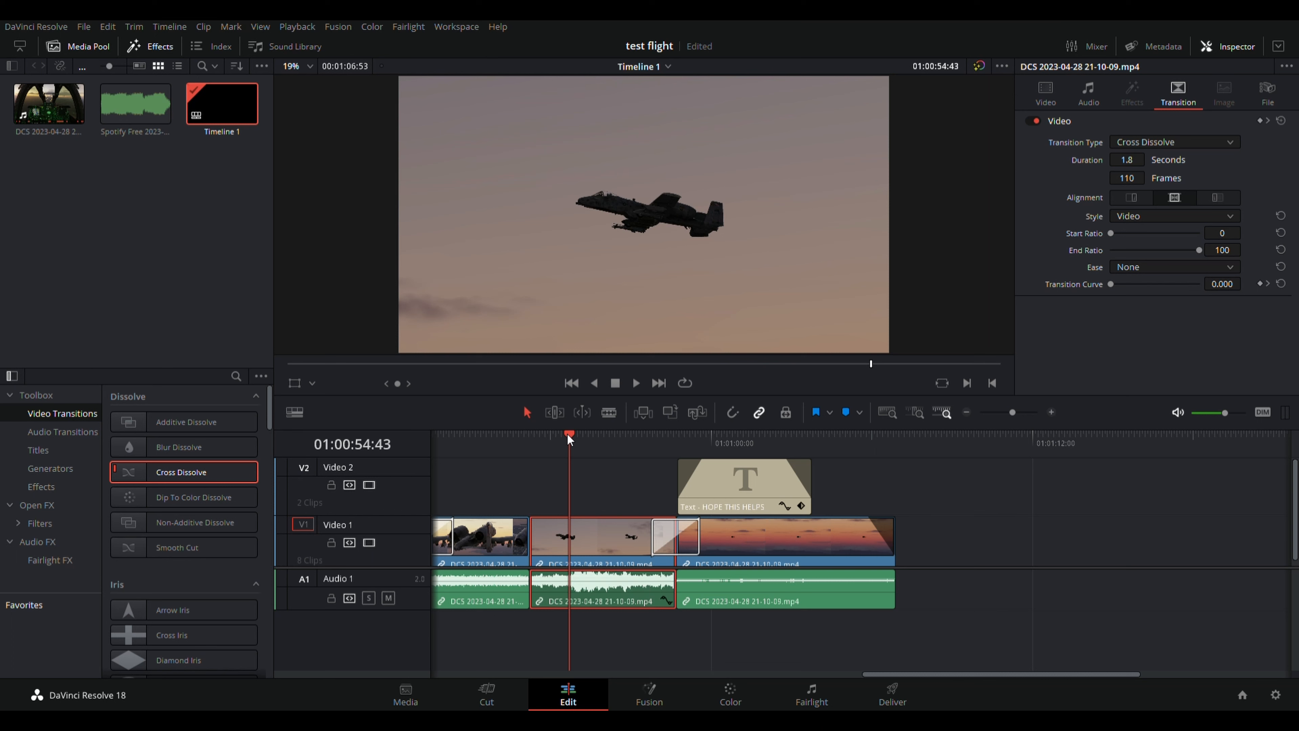
left_click_drag(567, 433, 498, 444)
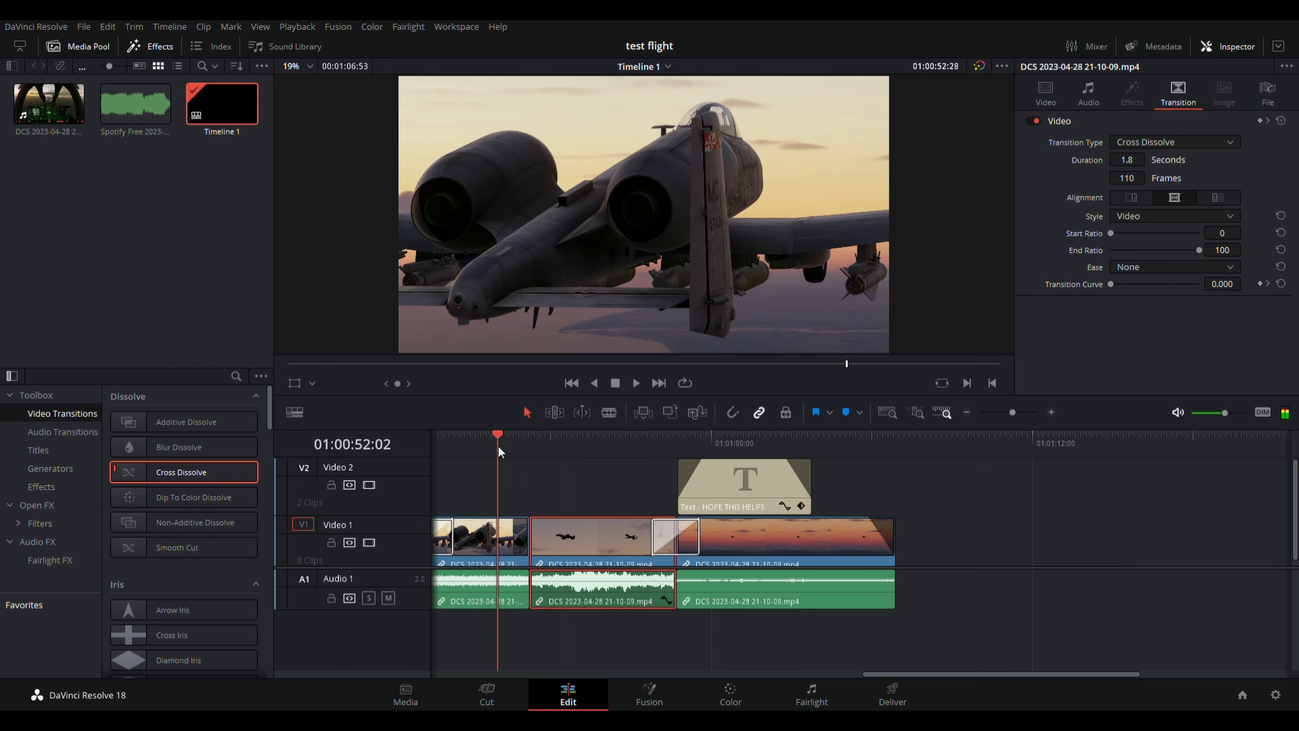
left_click(635, 383)
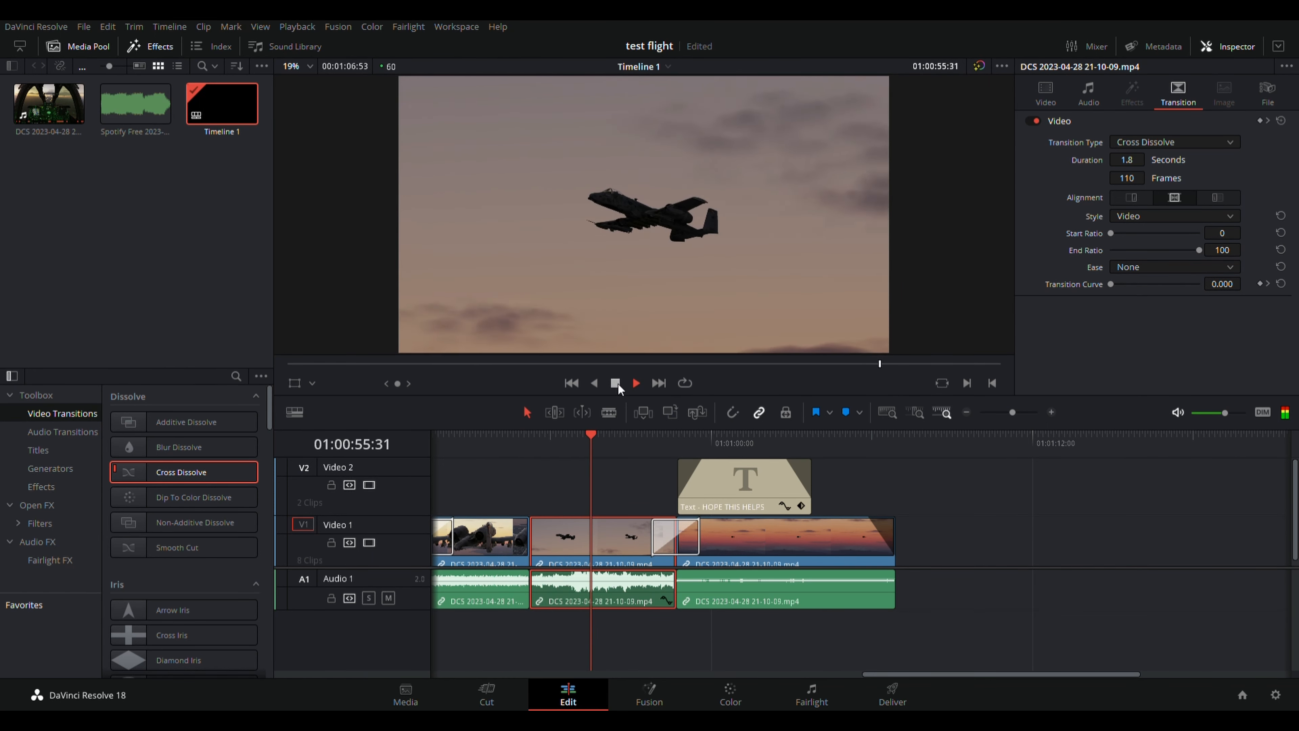
left_click(617, 384)
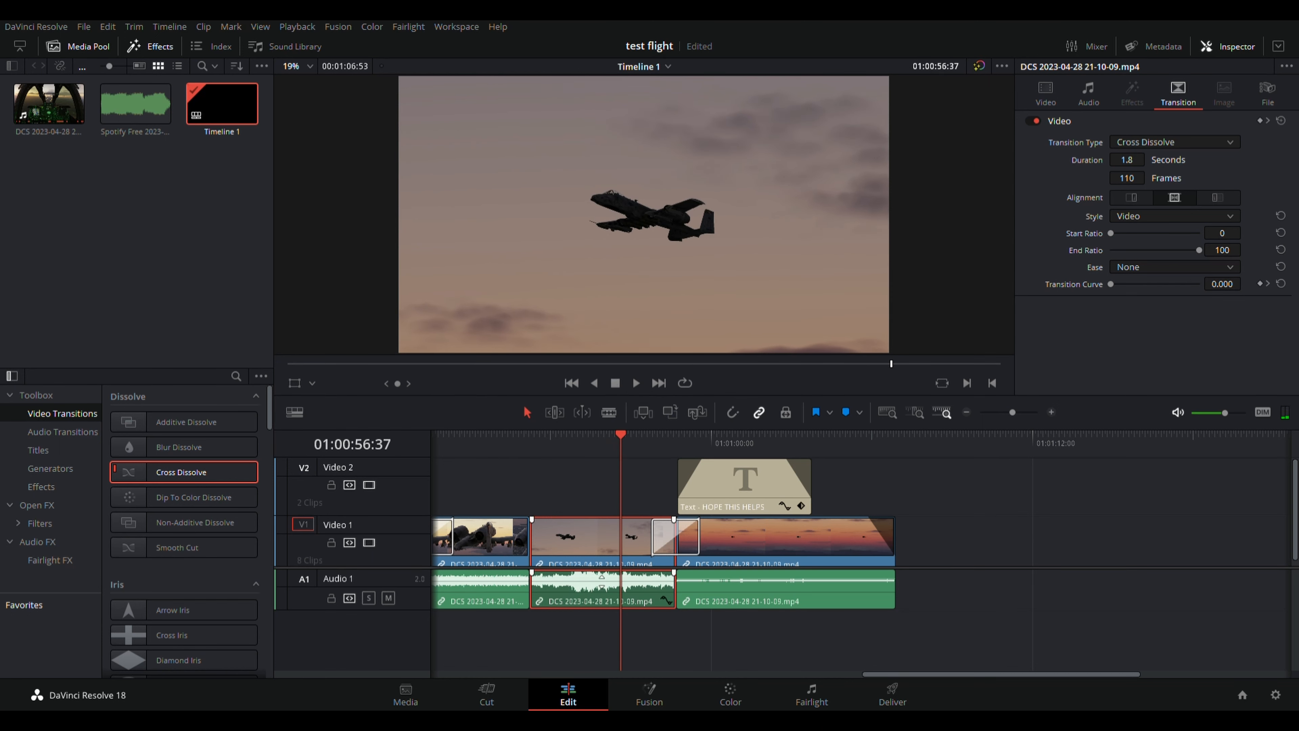
Settle the clip's audio volume at 0.00 dB and save the project.
left_click_drag(602, 581, 603, 591)
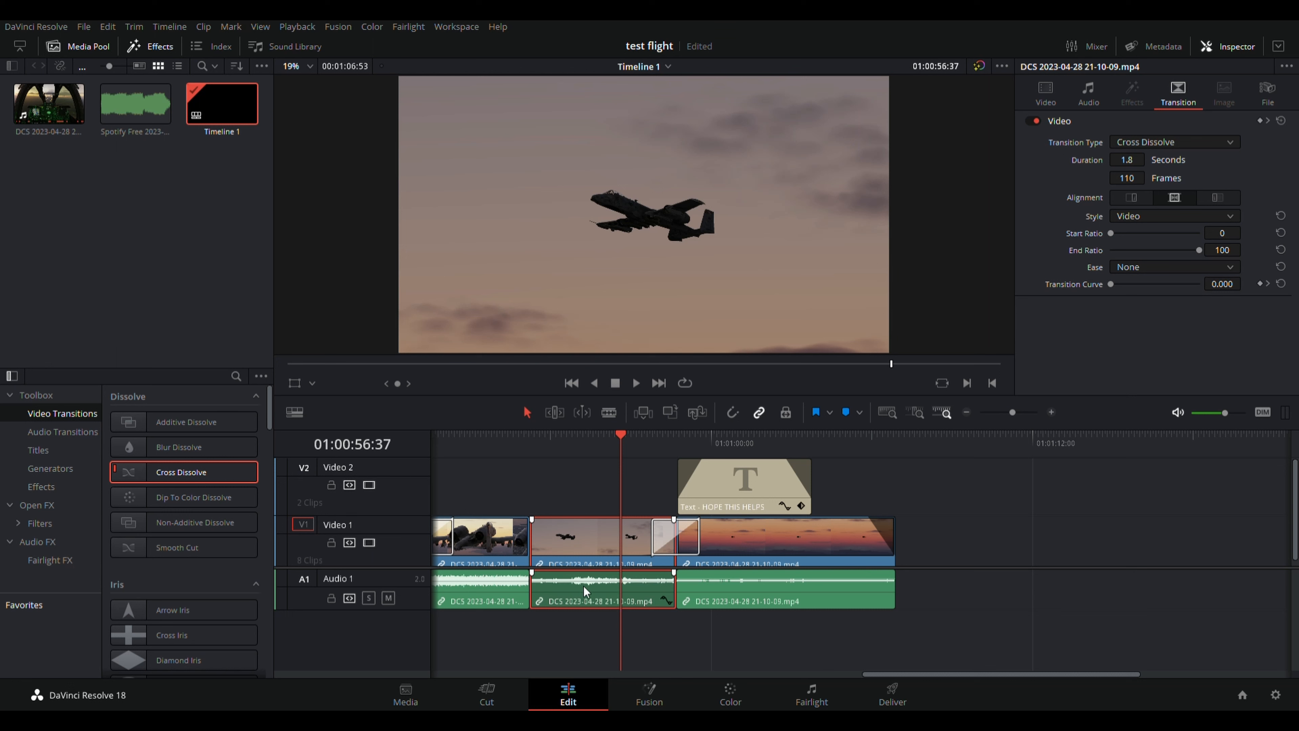
key("ctrl+s")
left_click_drag(891, 363, 498, 352)
Add the Spotify music clip to Audio 2 and play the edit from the start.
key("Home")
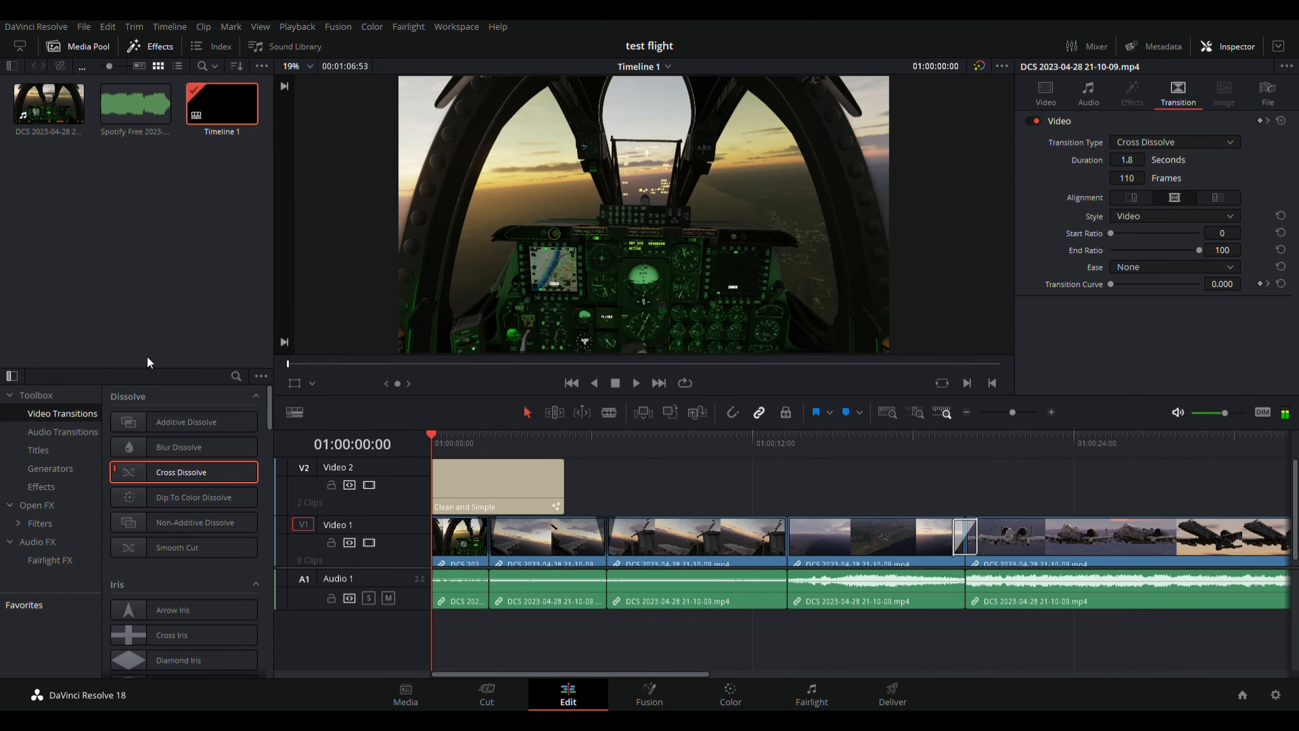
left_click_drag(144, 100, 629, 674)
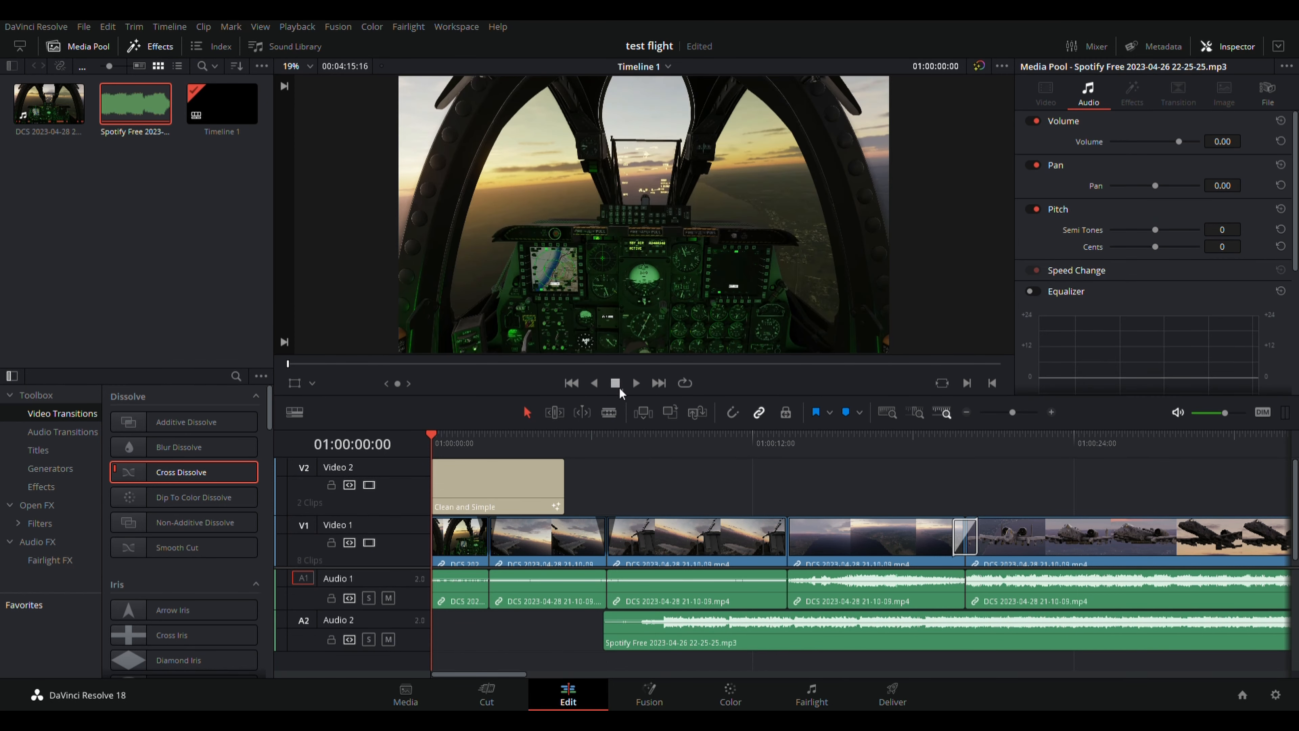
left_click(636, 385)
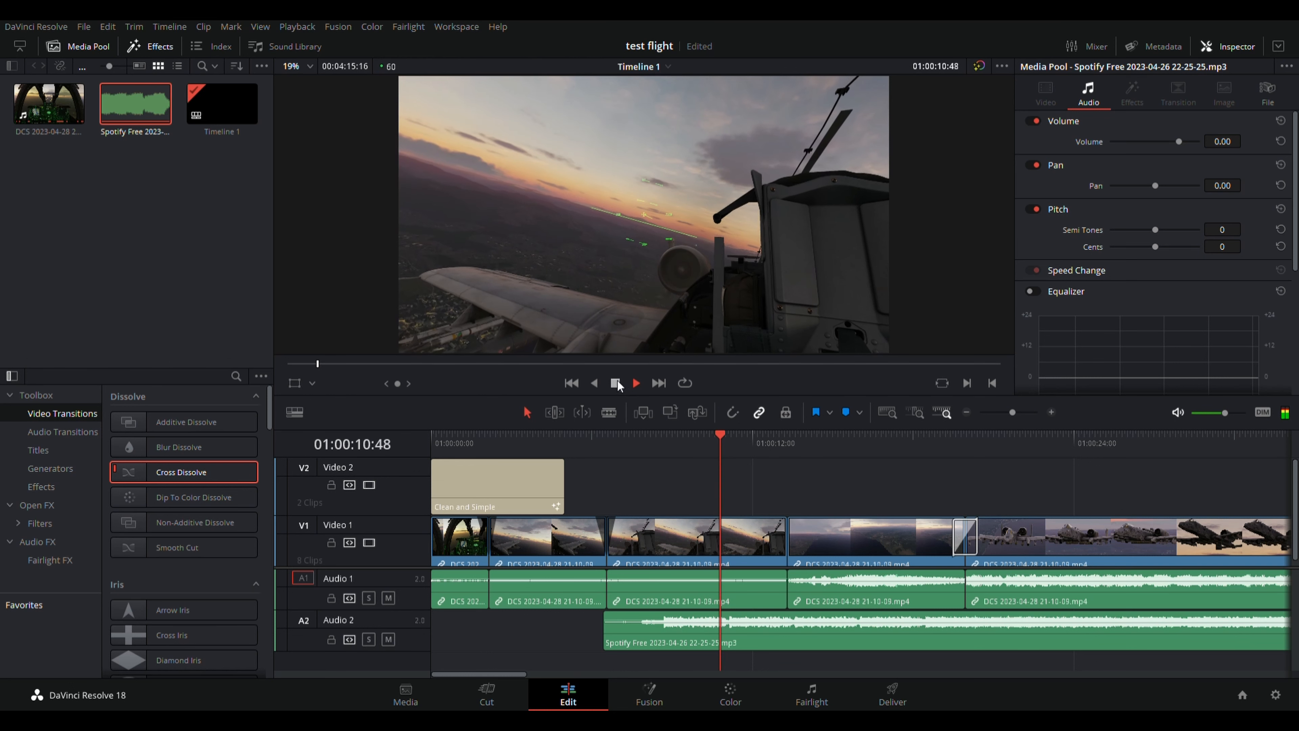
left_click(616, 383)
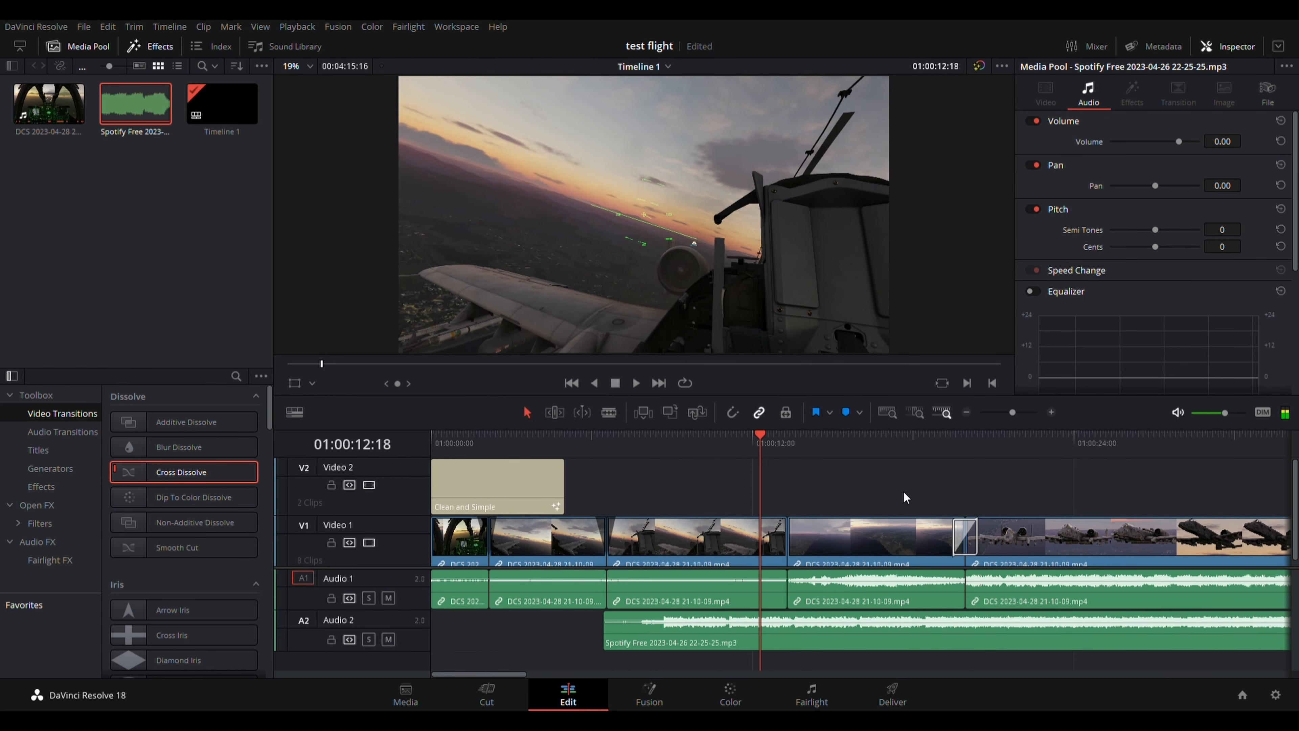
Remove the Spotify clip from Audio 2 and save the project.
left_click(829, 629)
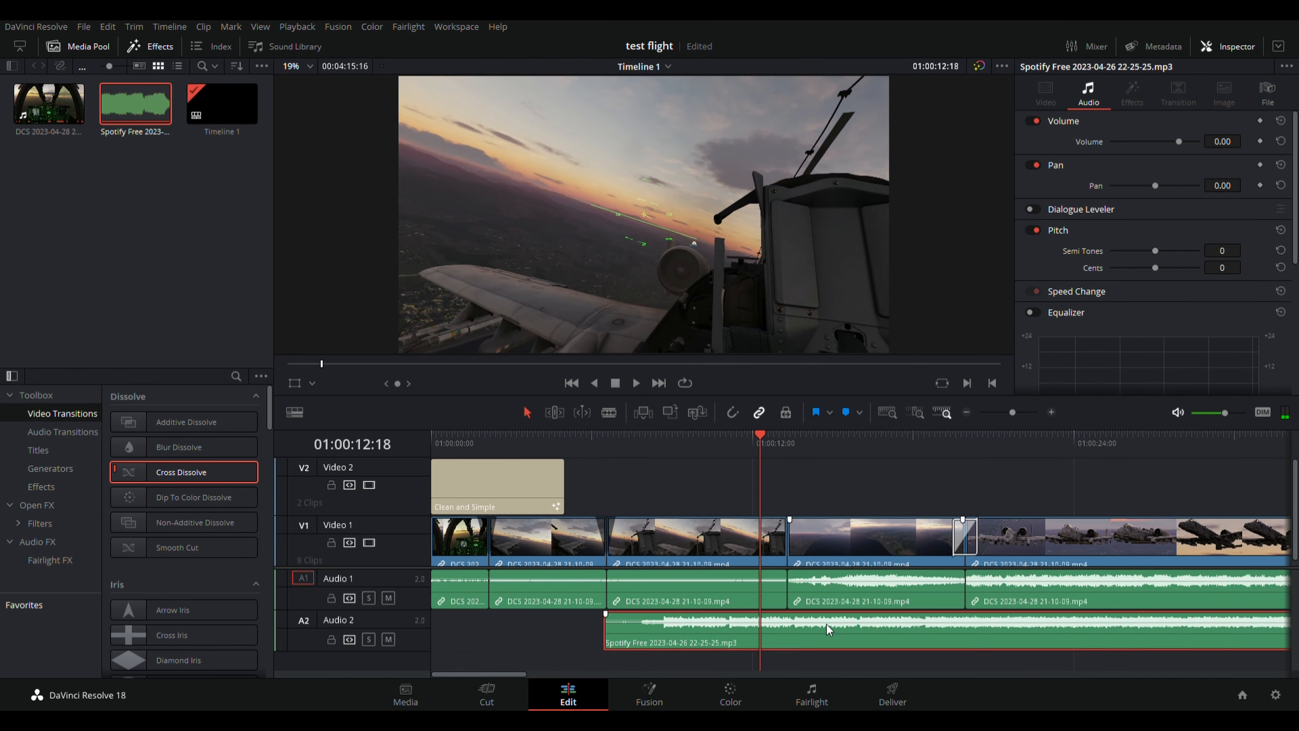
key("ctrl+z")
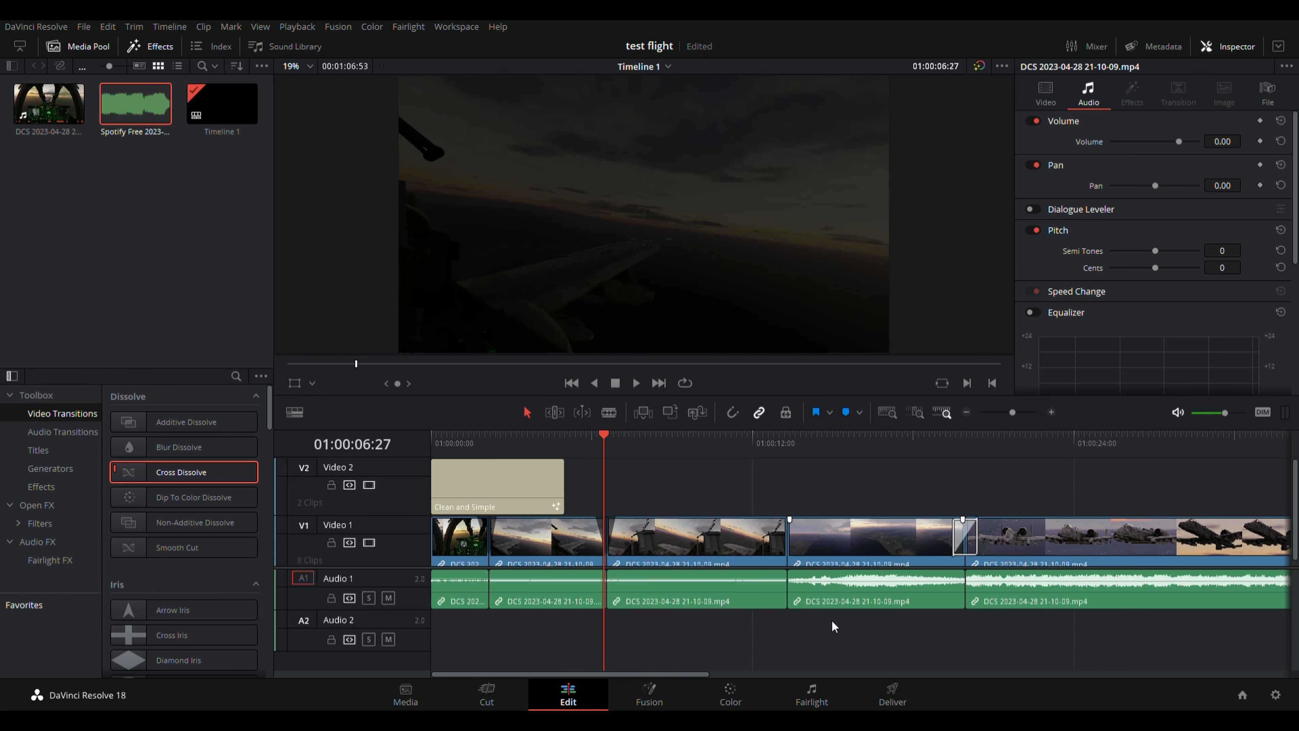
key("ctrl+s")
On the Color page, review clips 06, 07, 04 and 05, playing 04, then select clip 06.
left_click(745, 706)
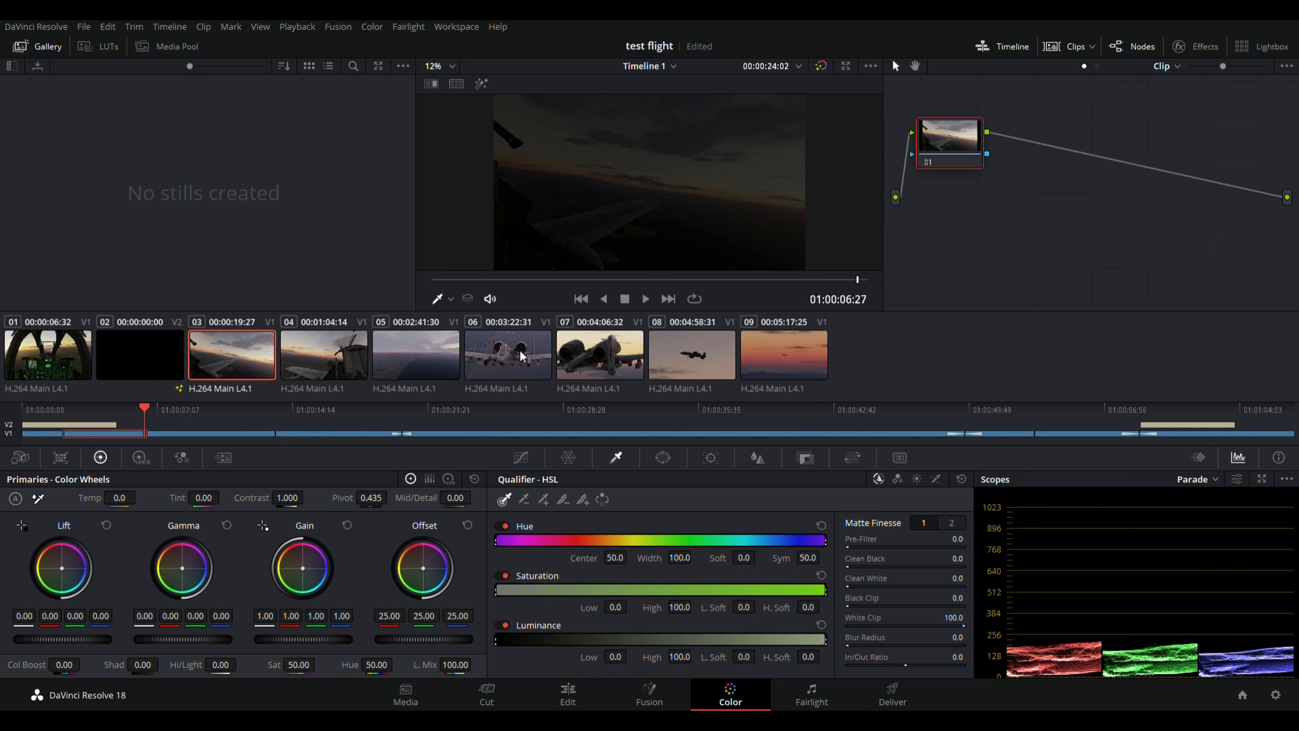
left_click(522, 355)
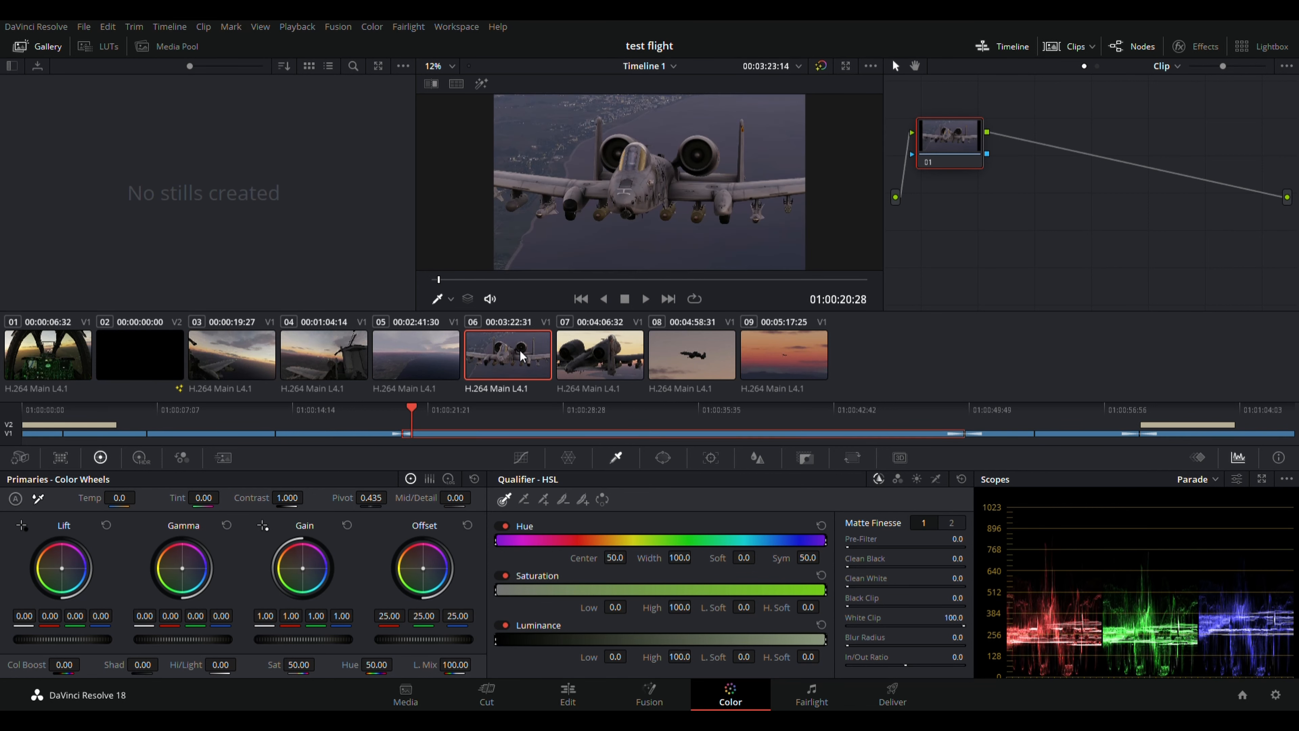
left_click(587, 356)
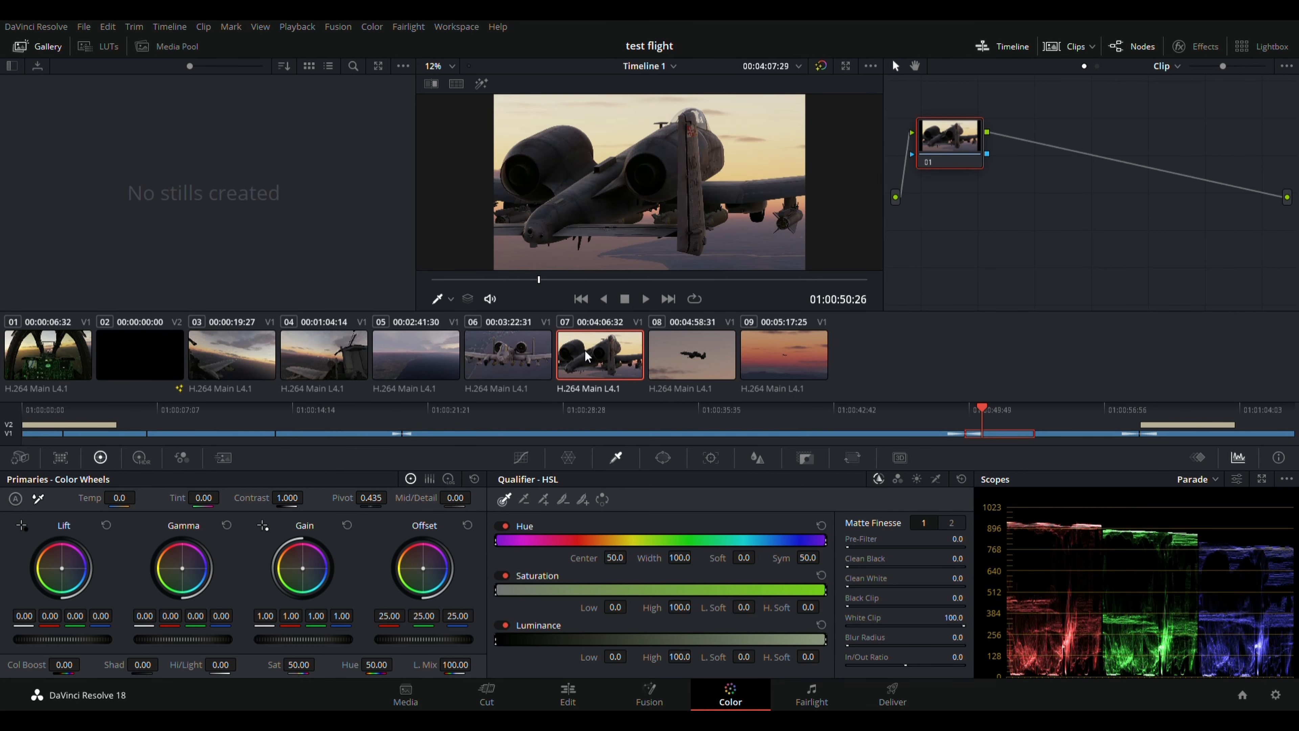
left_click(503, 362)
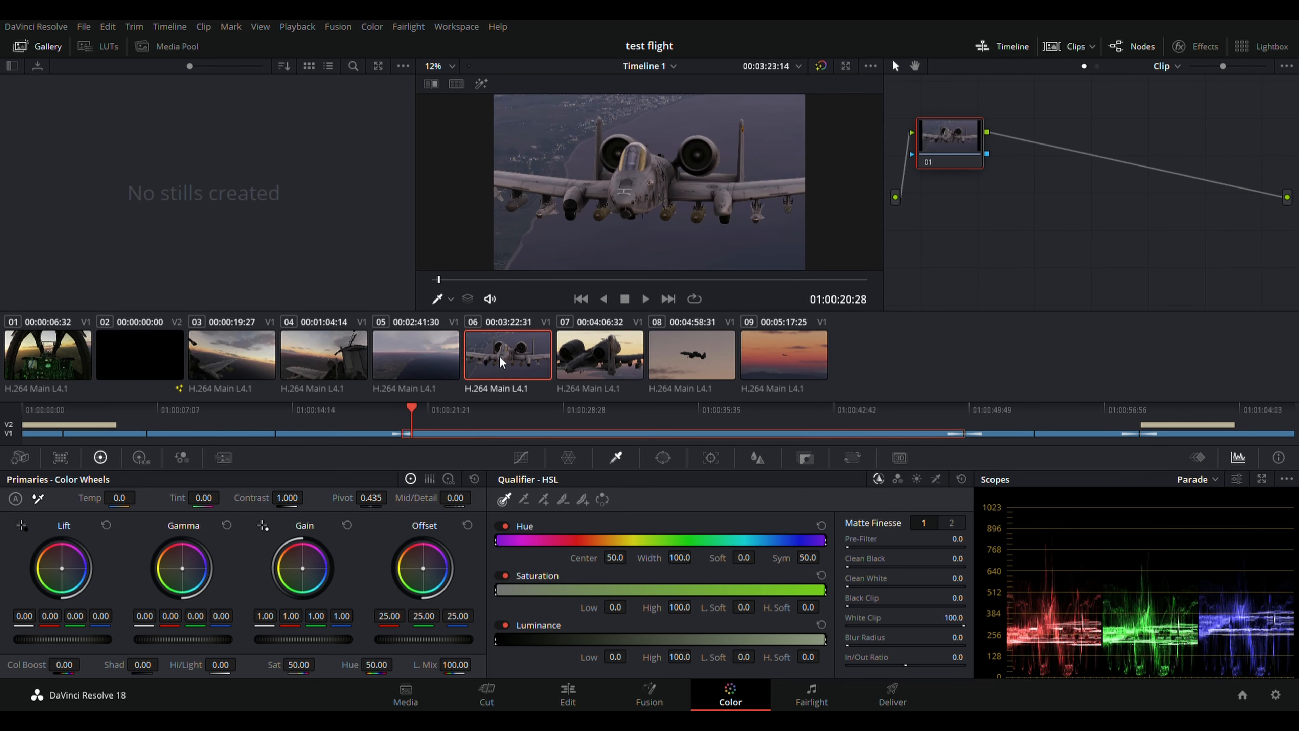
left_click(370, 357)
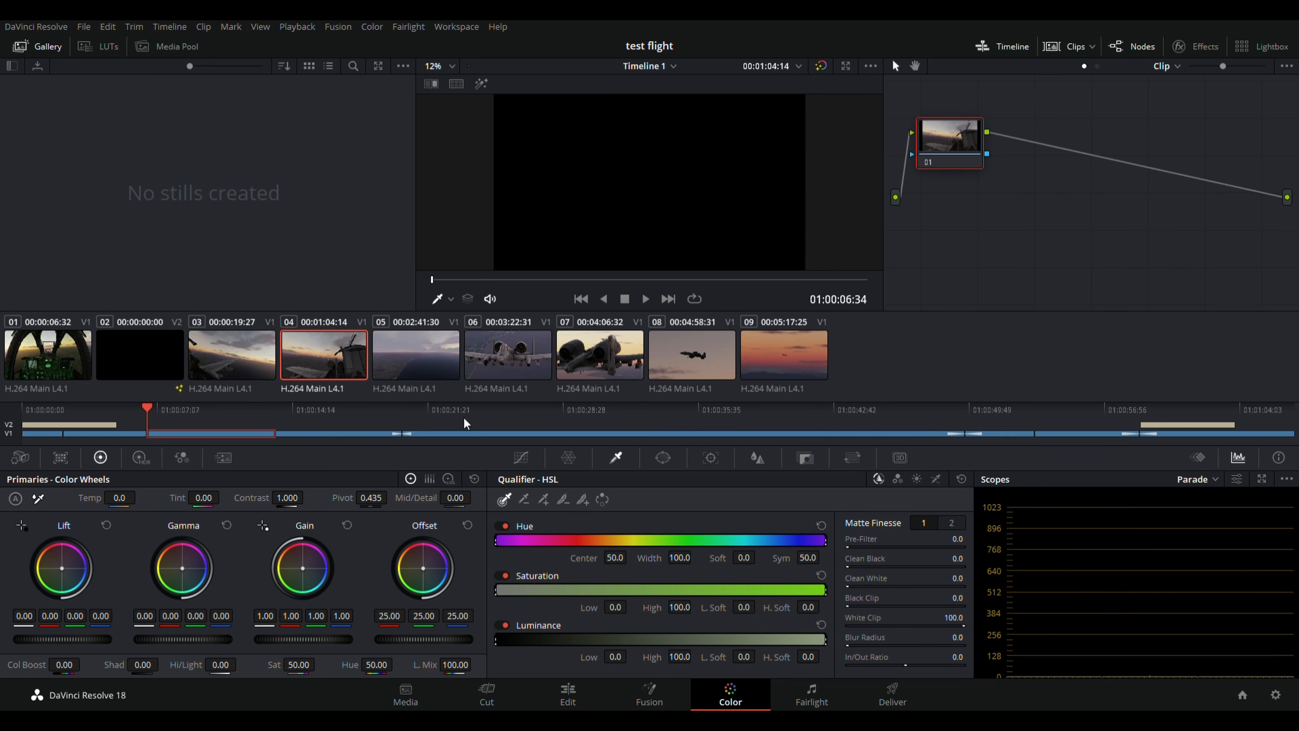
left_click_drag(432, 280, 398, 303)
key("space")
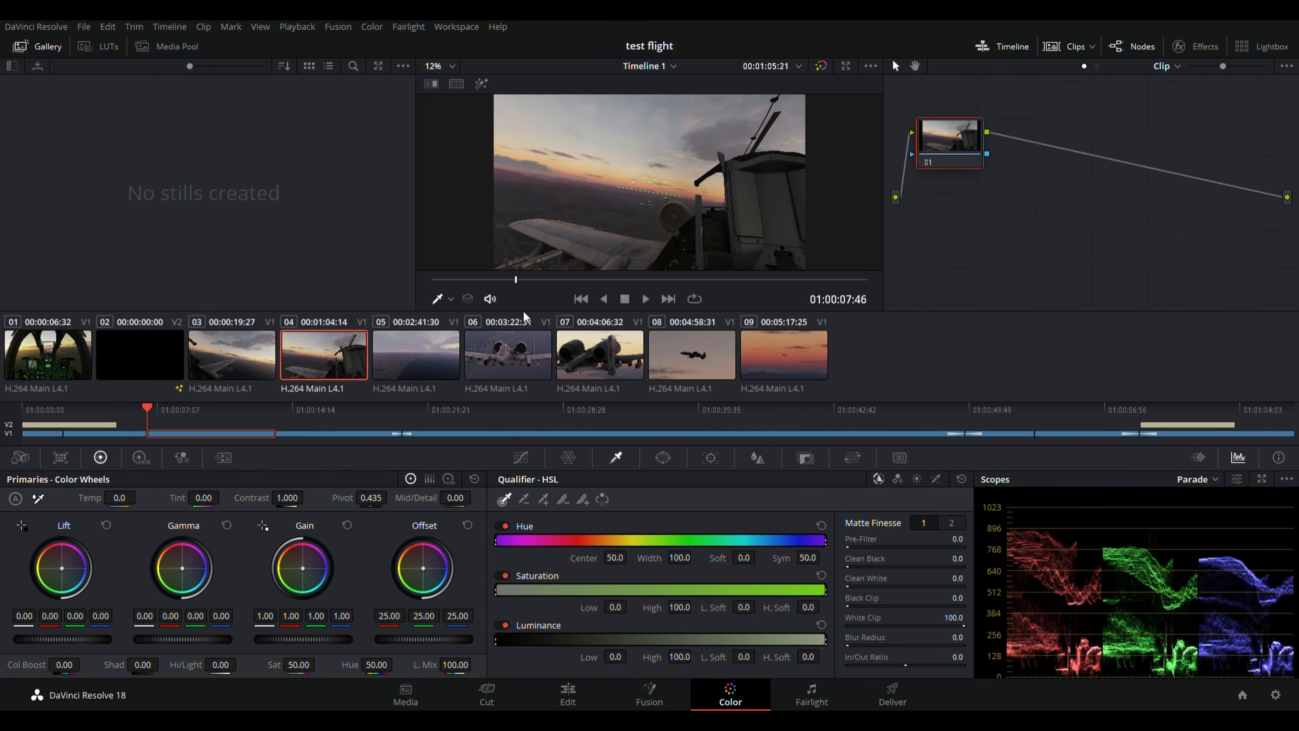
left_click(441, 368)
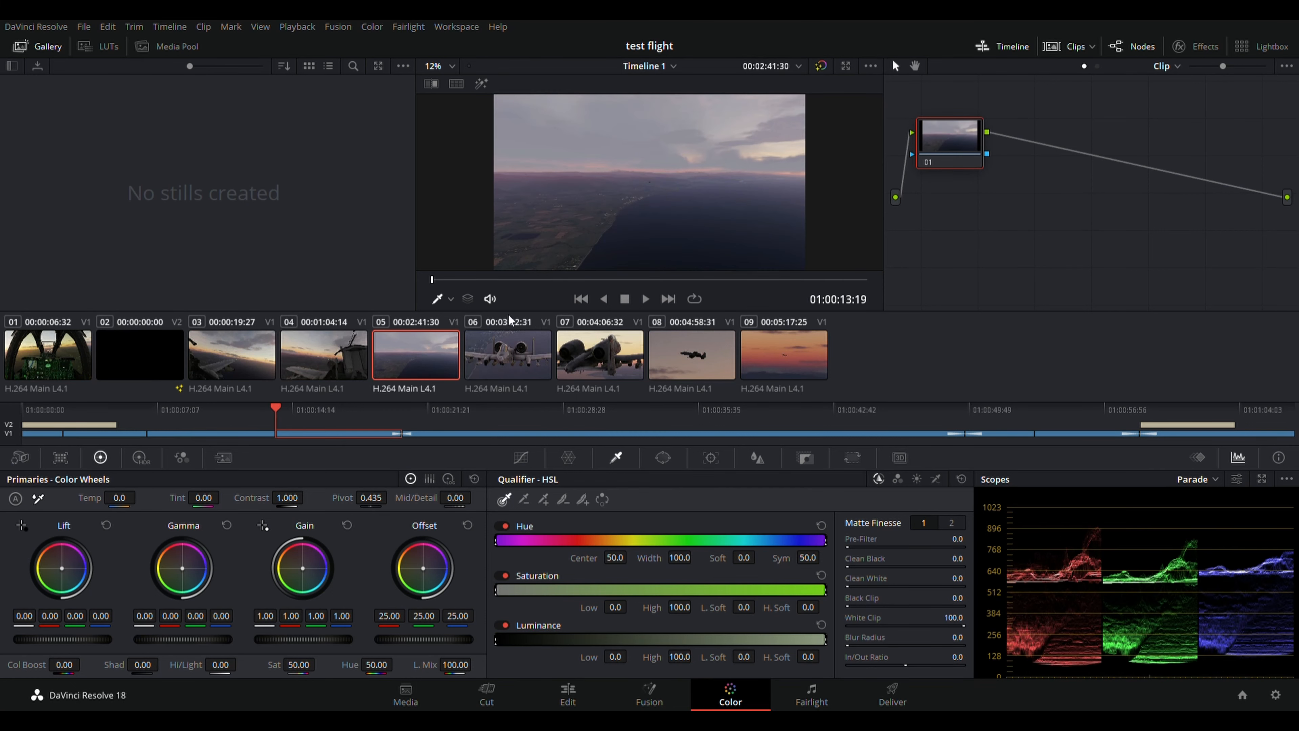
left_click(532, 352)
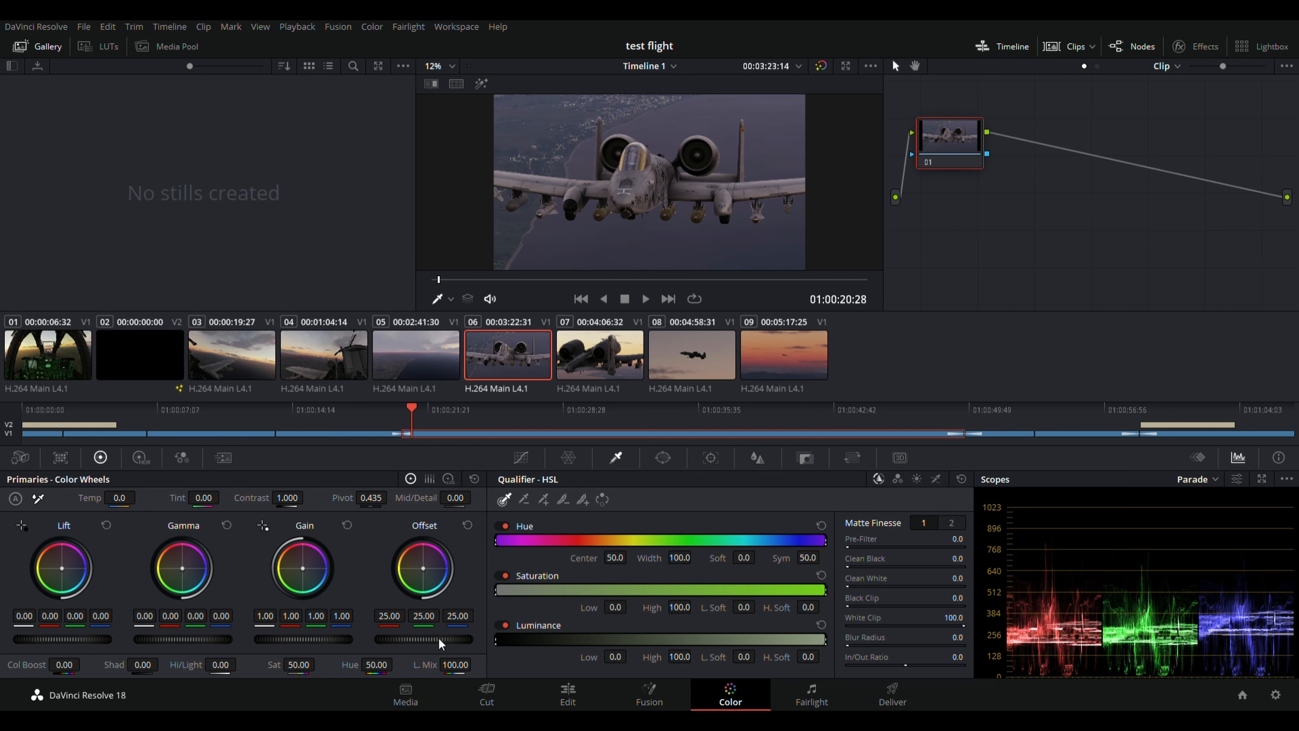
Roll clip 06's master wheels to Lift -0.08, Gamma 0.13, Gain 0.83 and Offset 27.25.
scroll(435, 640, "up", 3)
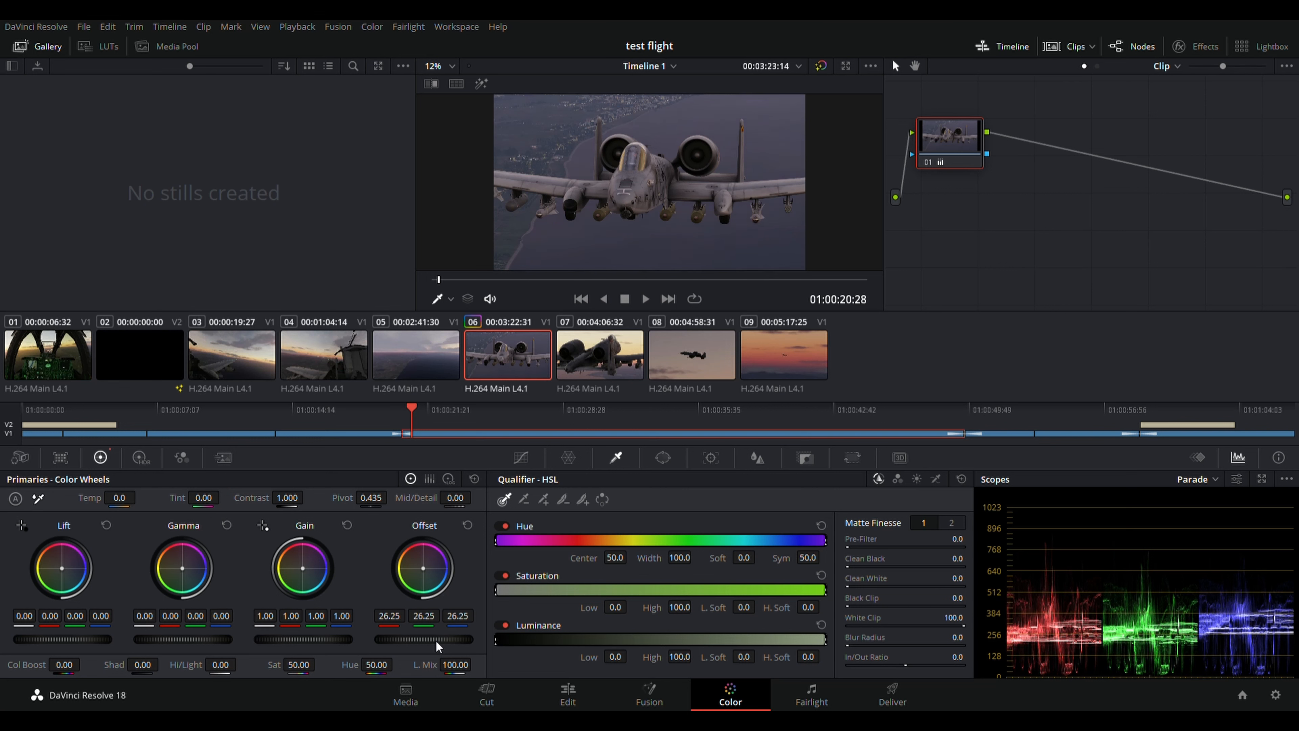
scroll(436, 642, "up", 1)
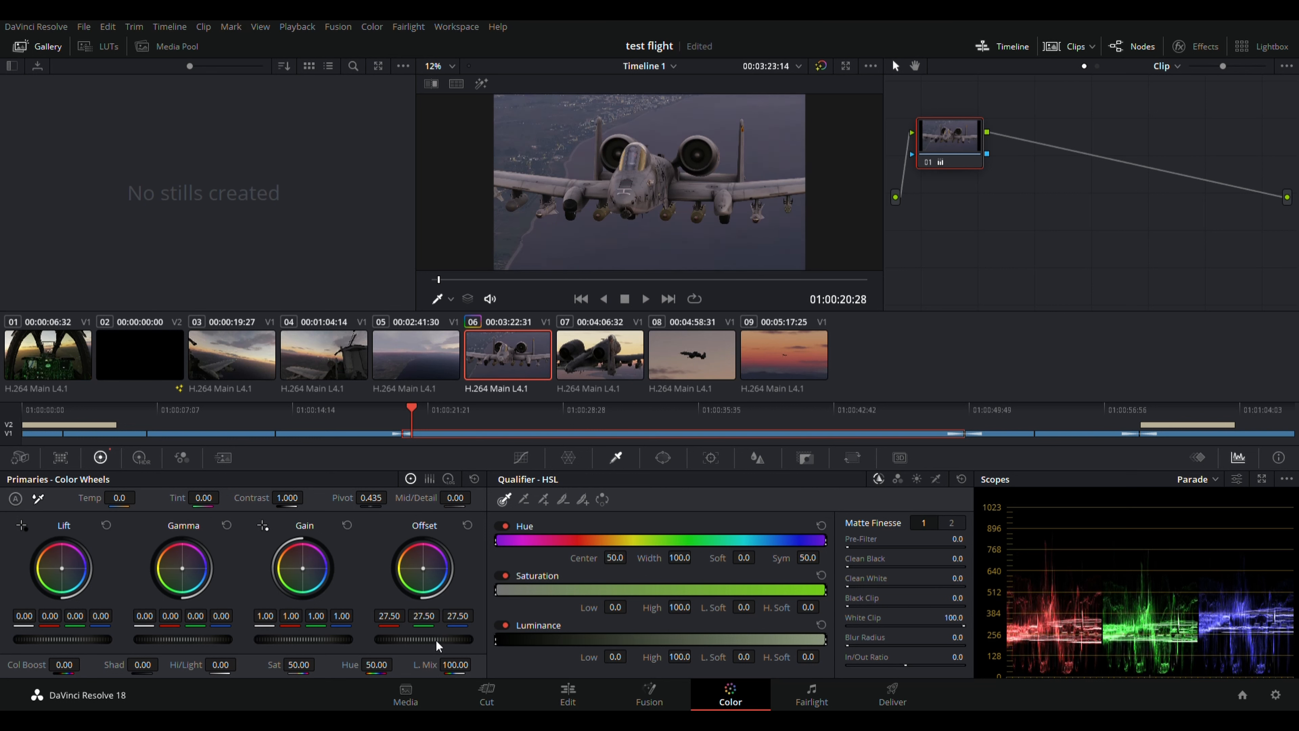
scroll(436, 640, "up", 1)
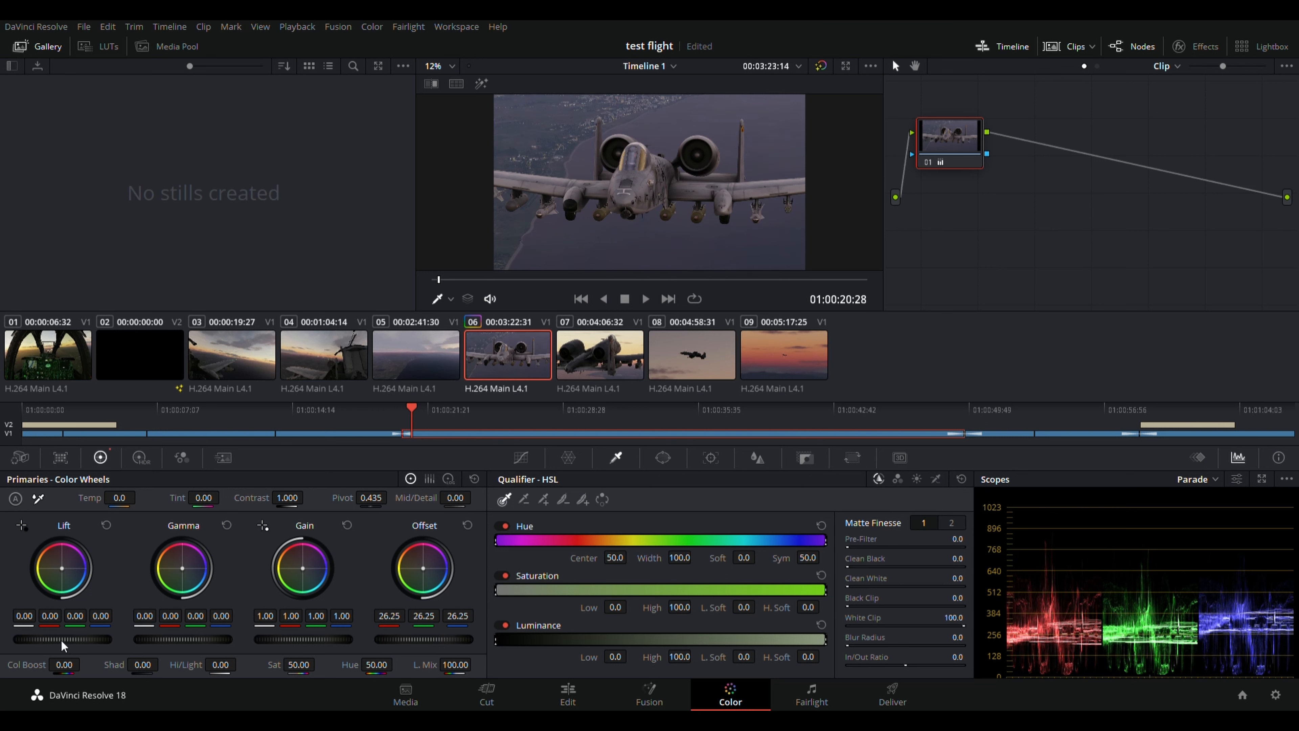
scroll(61, 640, "up", 3)
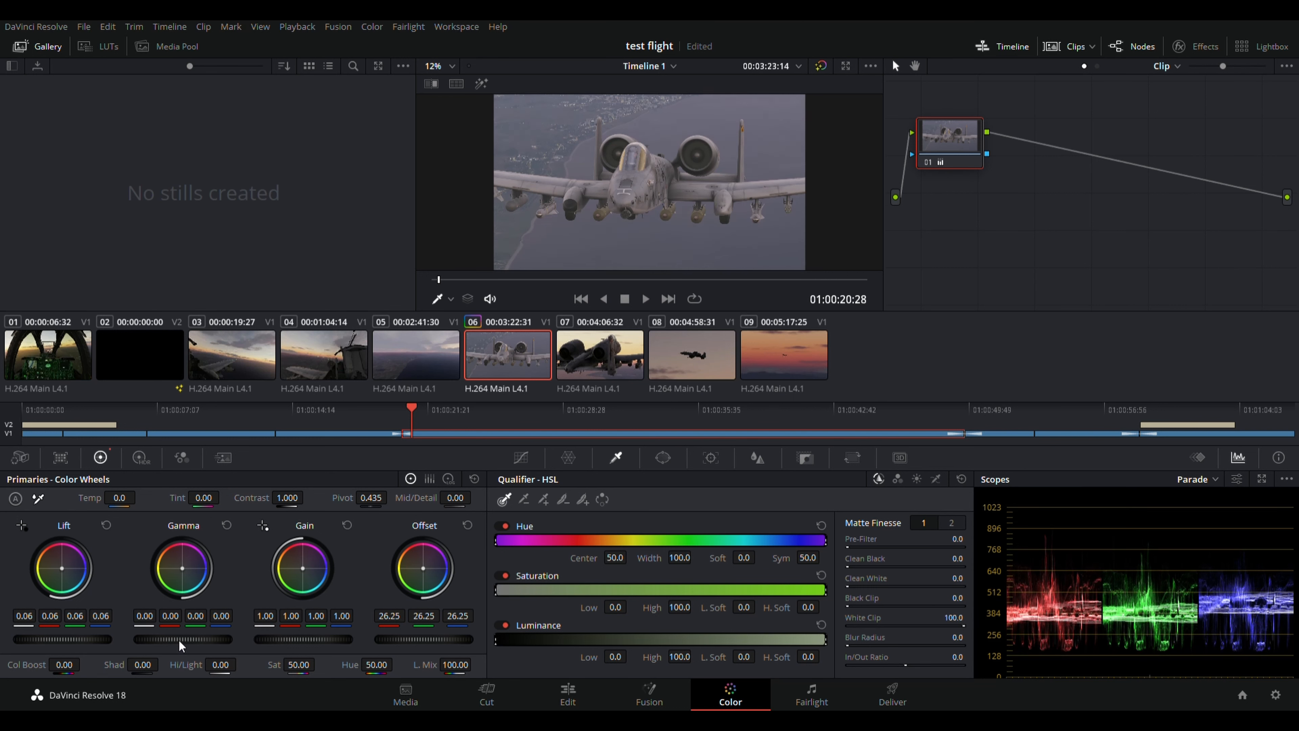
scroll(178, 640, "up", 5)
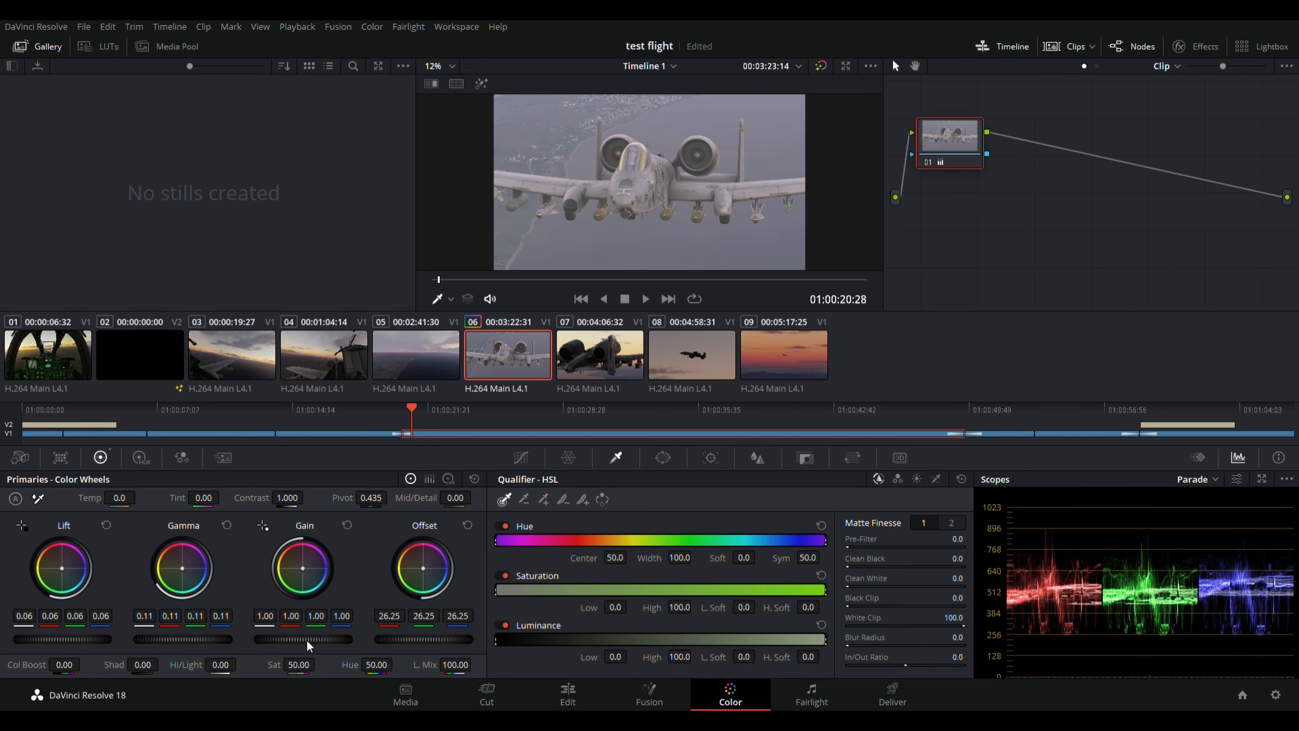
scroll(306, 640, "down", 7)
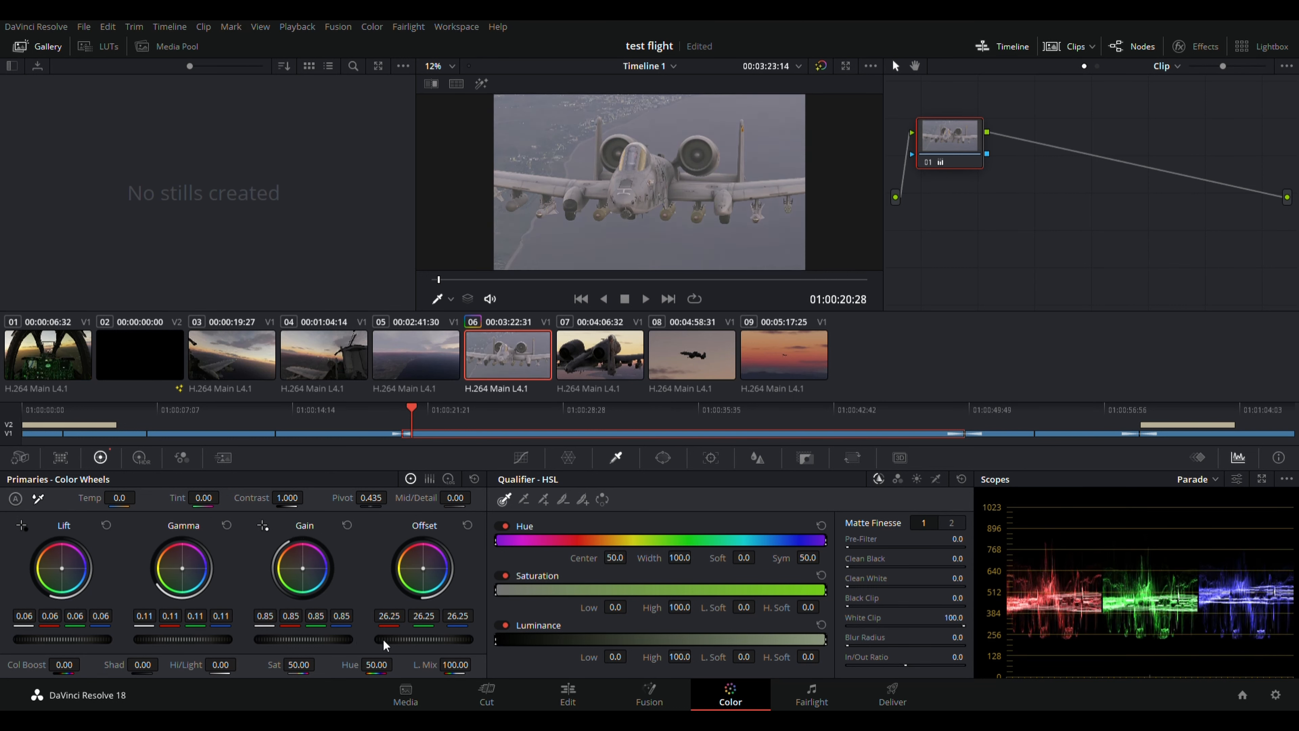
scroll(411, 639, "up", 4)
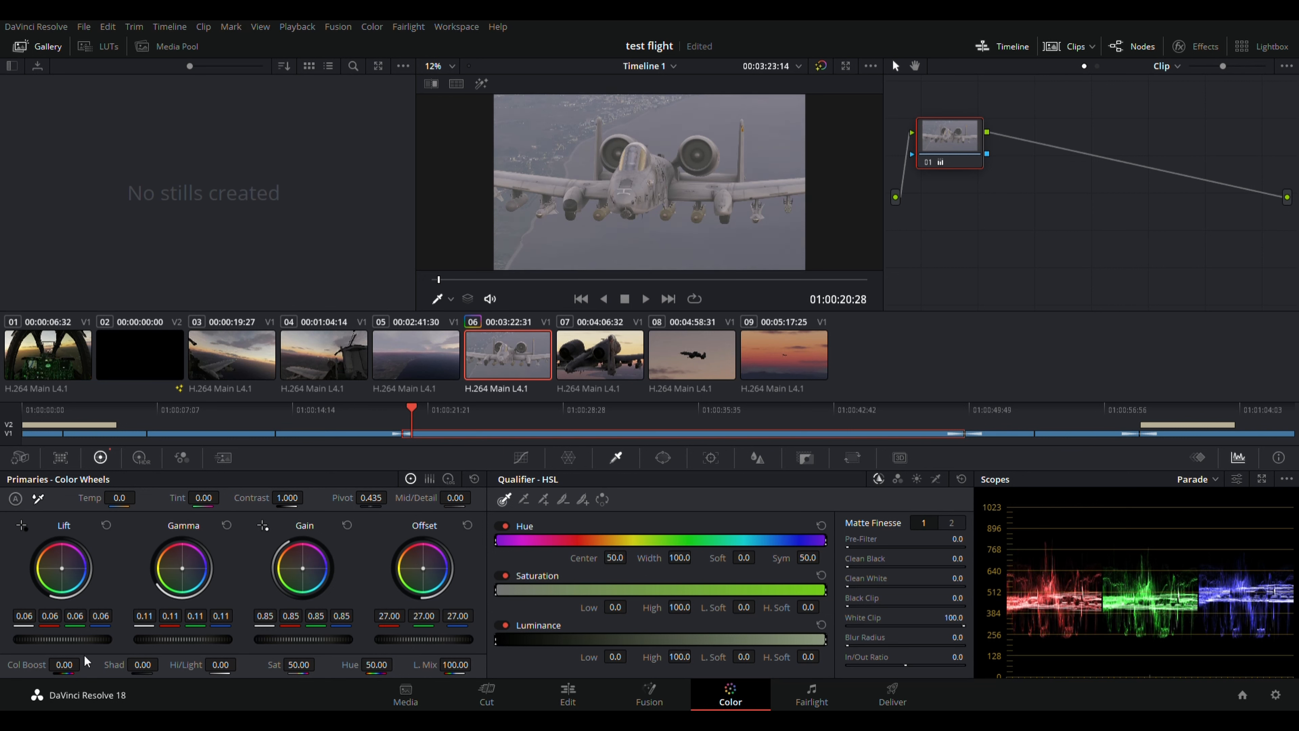
scroll(84, 640, "down", 6)
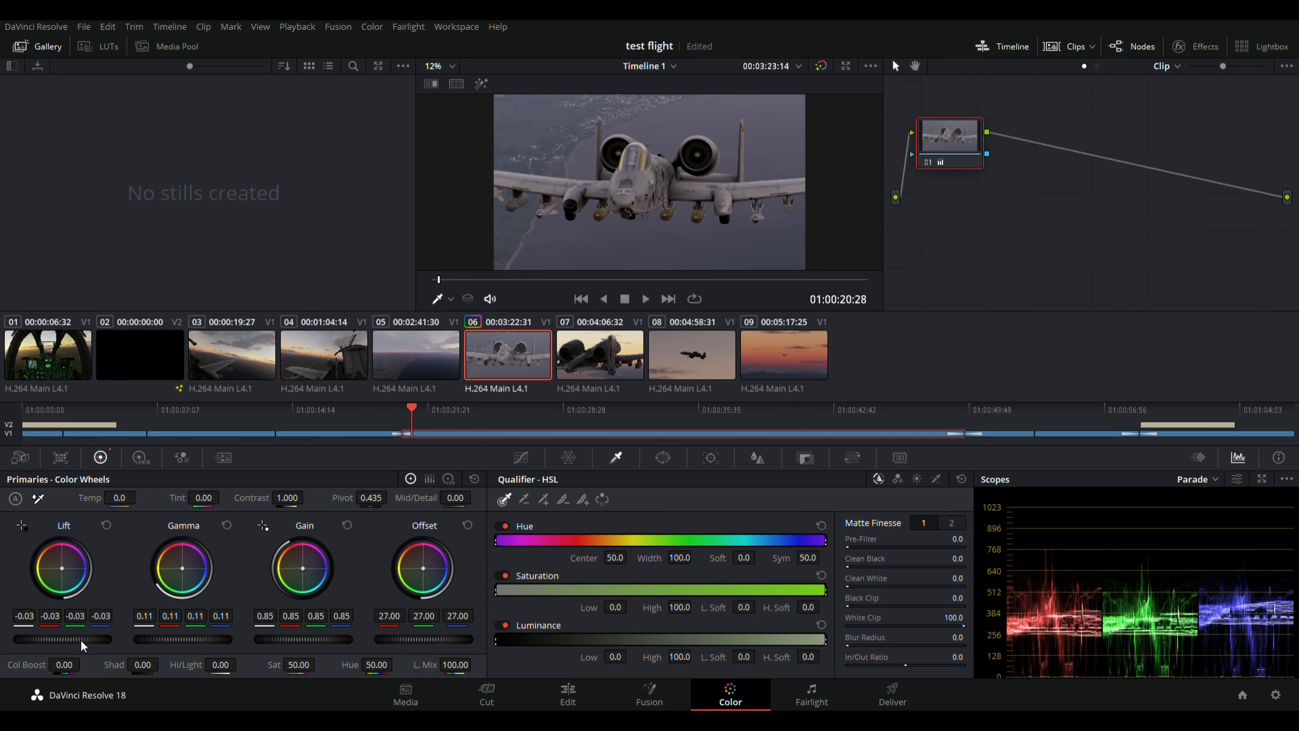
scroll(81, 640, "up", 1)
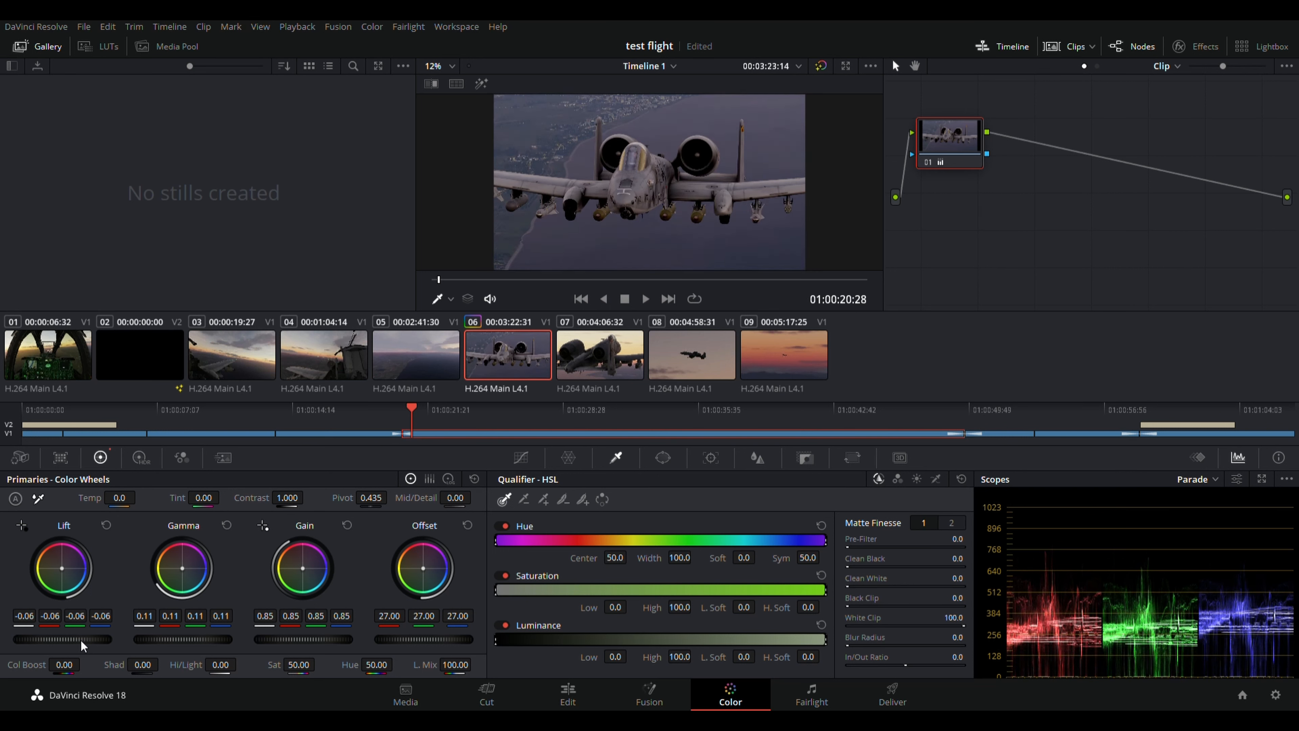
scroll(80, 640, "down", 1)
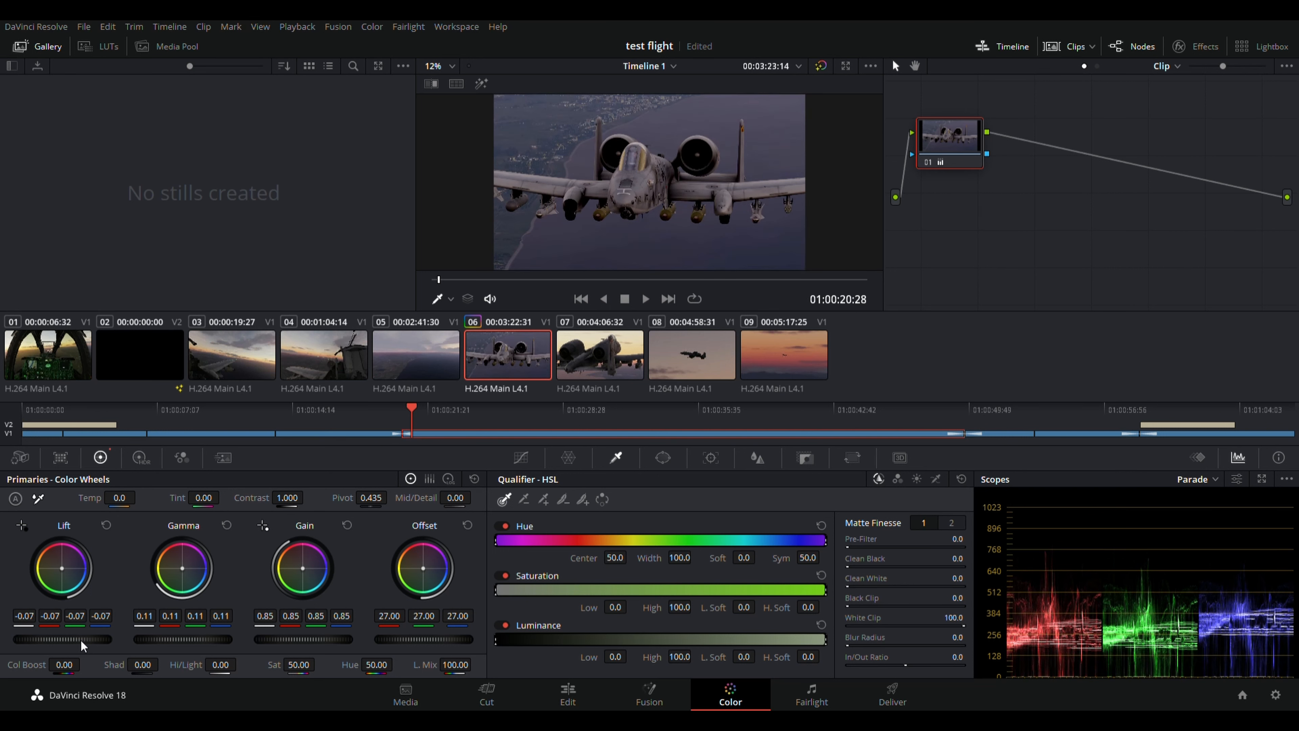
scroll(80, 640, "down", 1)
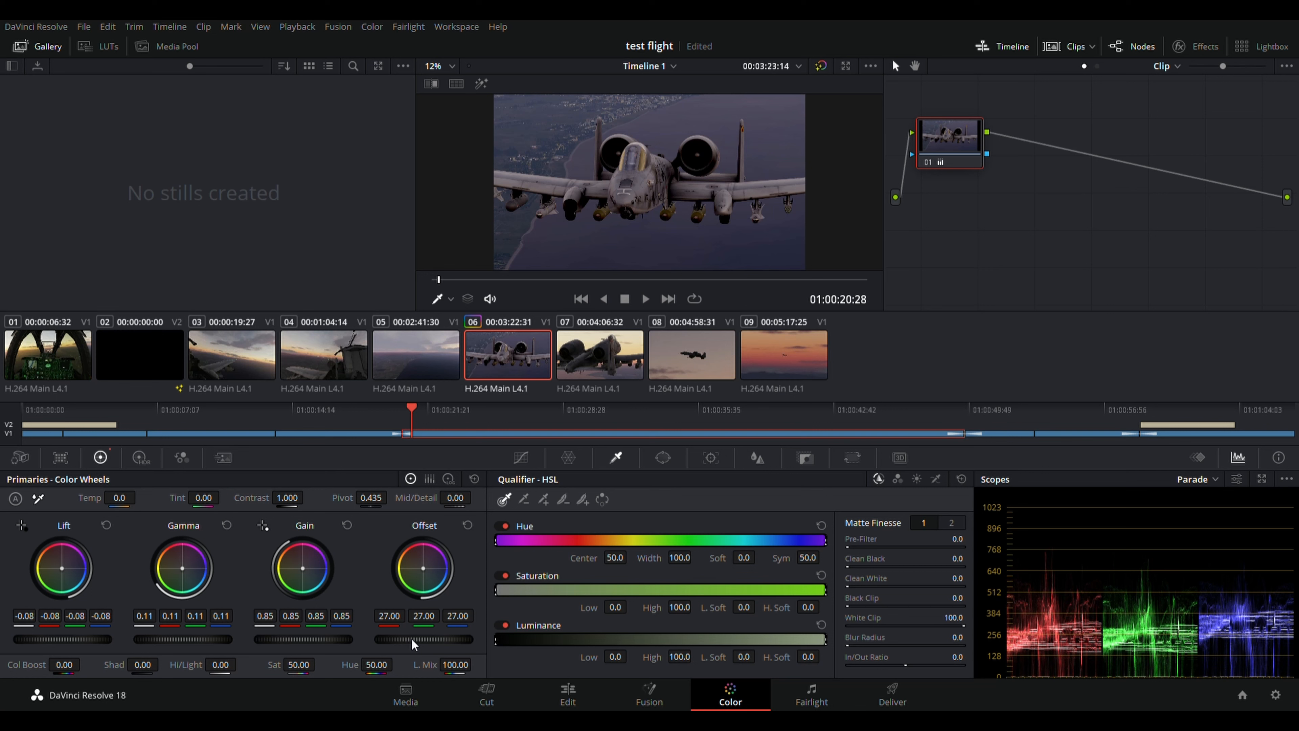
scroll(412, 638, "down", 3)
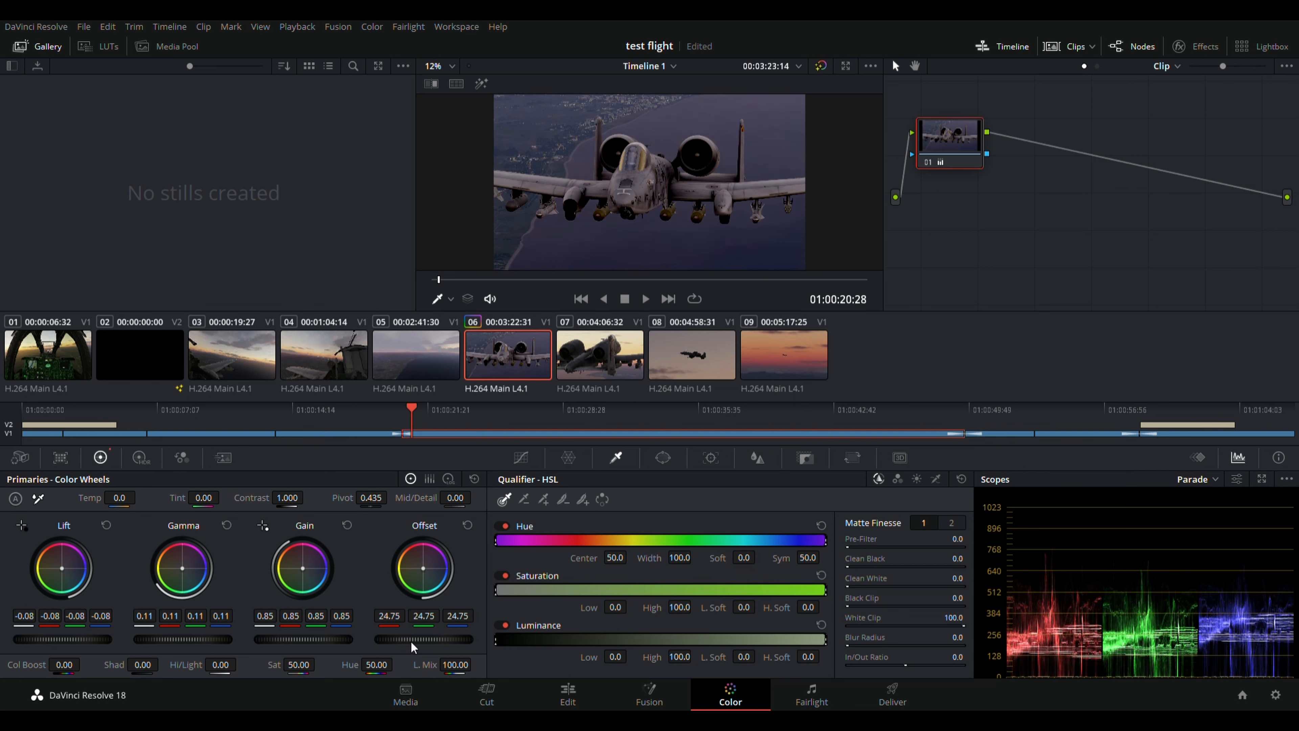
scroll(411, 641, "up", 3)
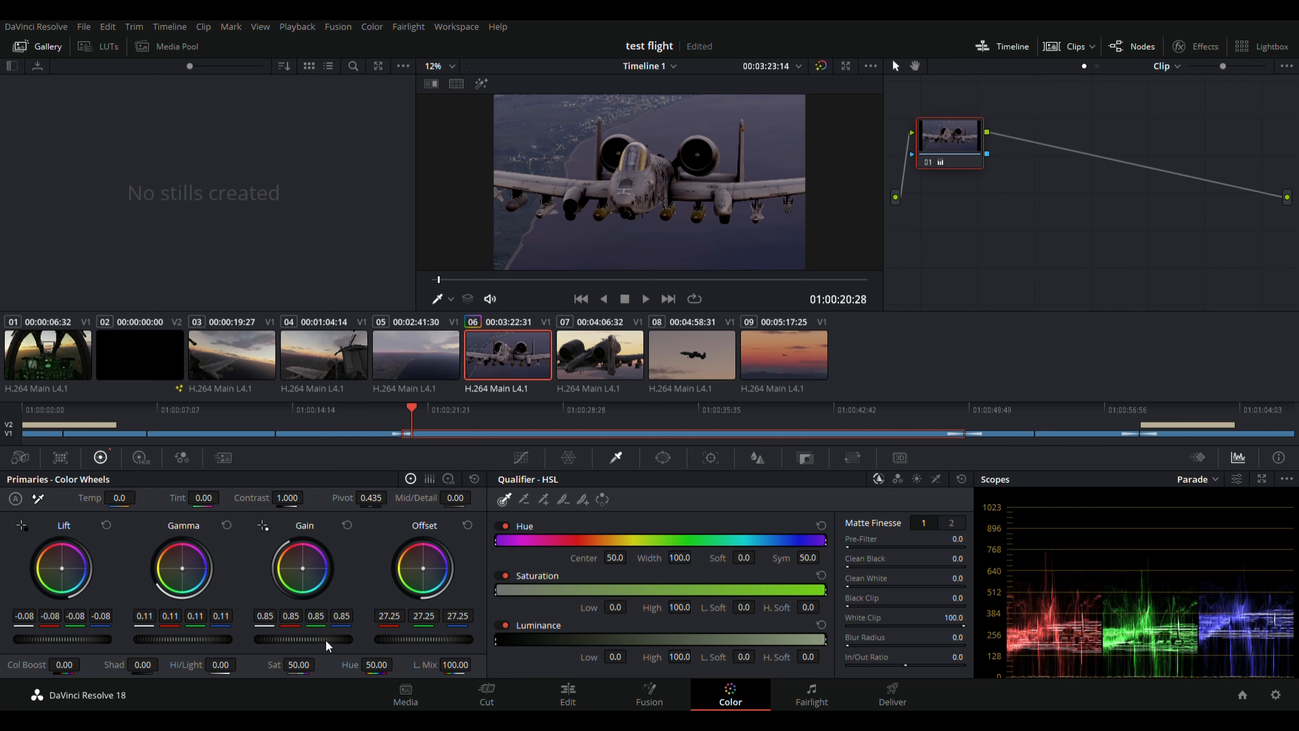
scroll(326, 640, "down", 2)
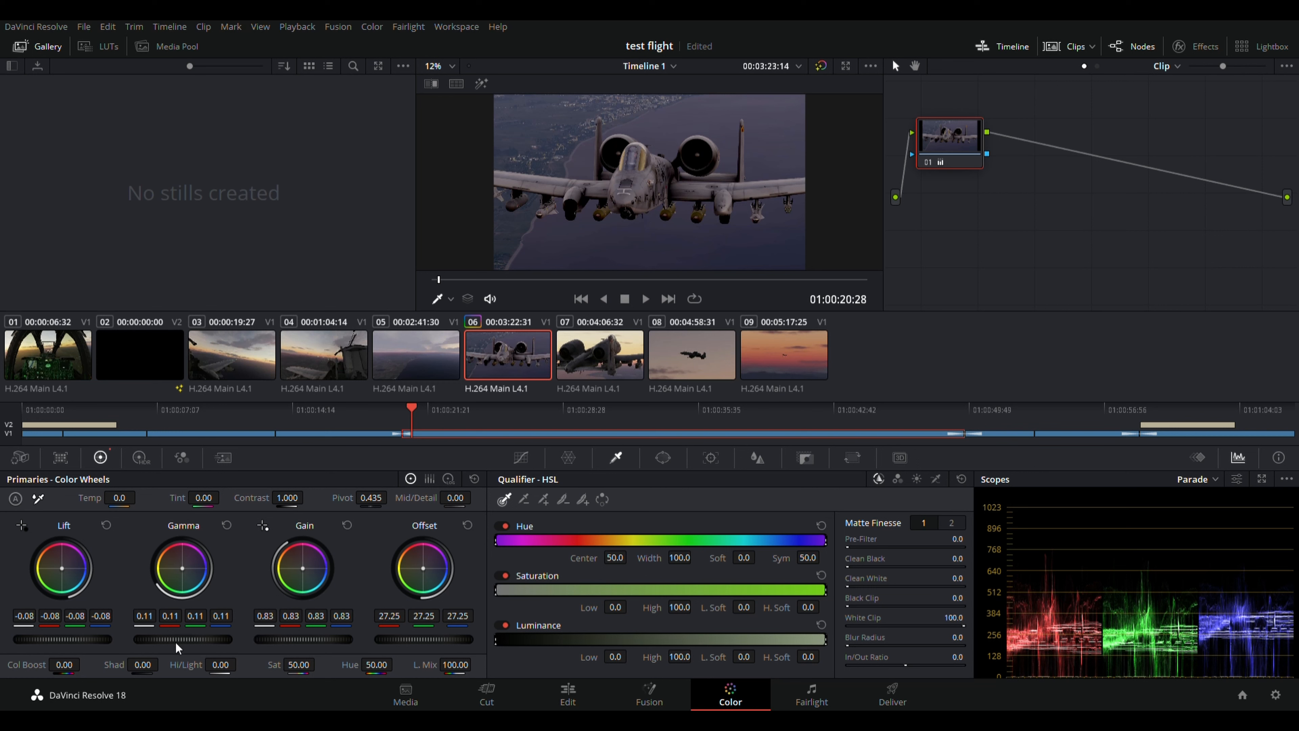
scroll(176, 640, "up", 3)
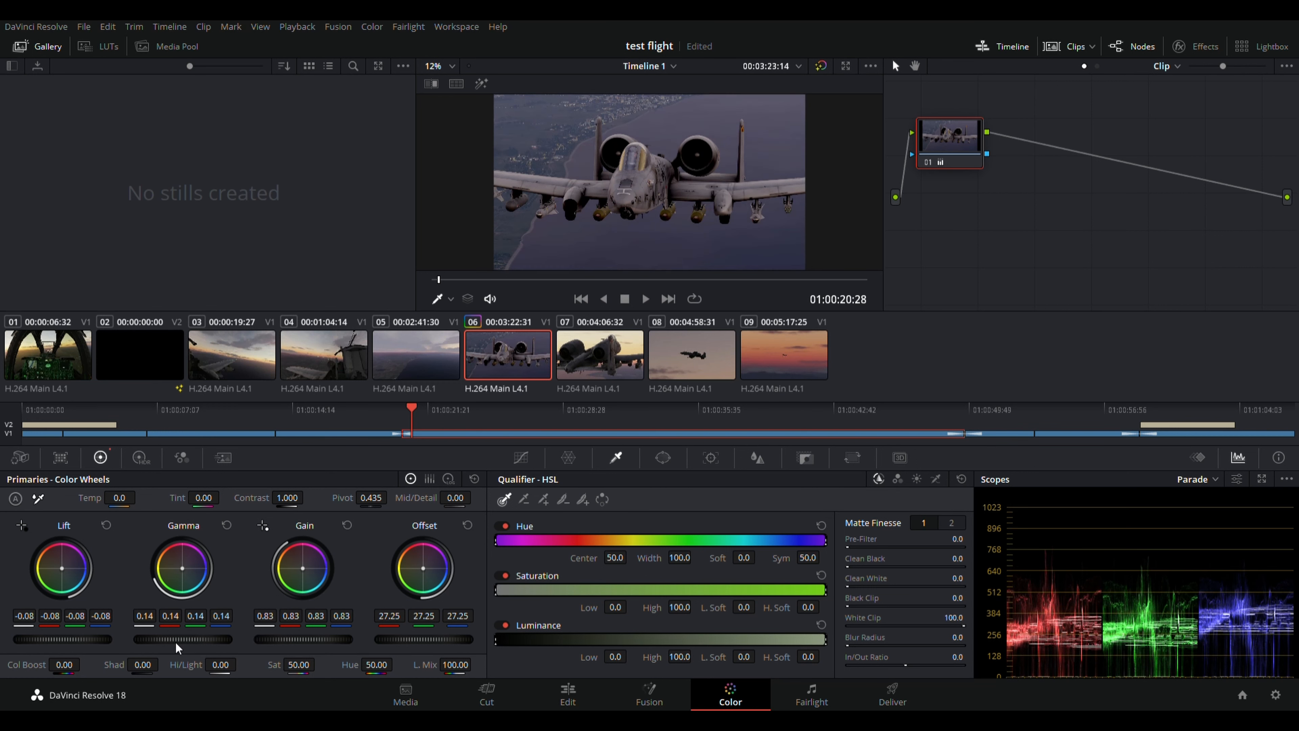
scroll(176, 642, "down", 2)
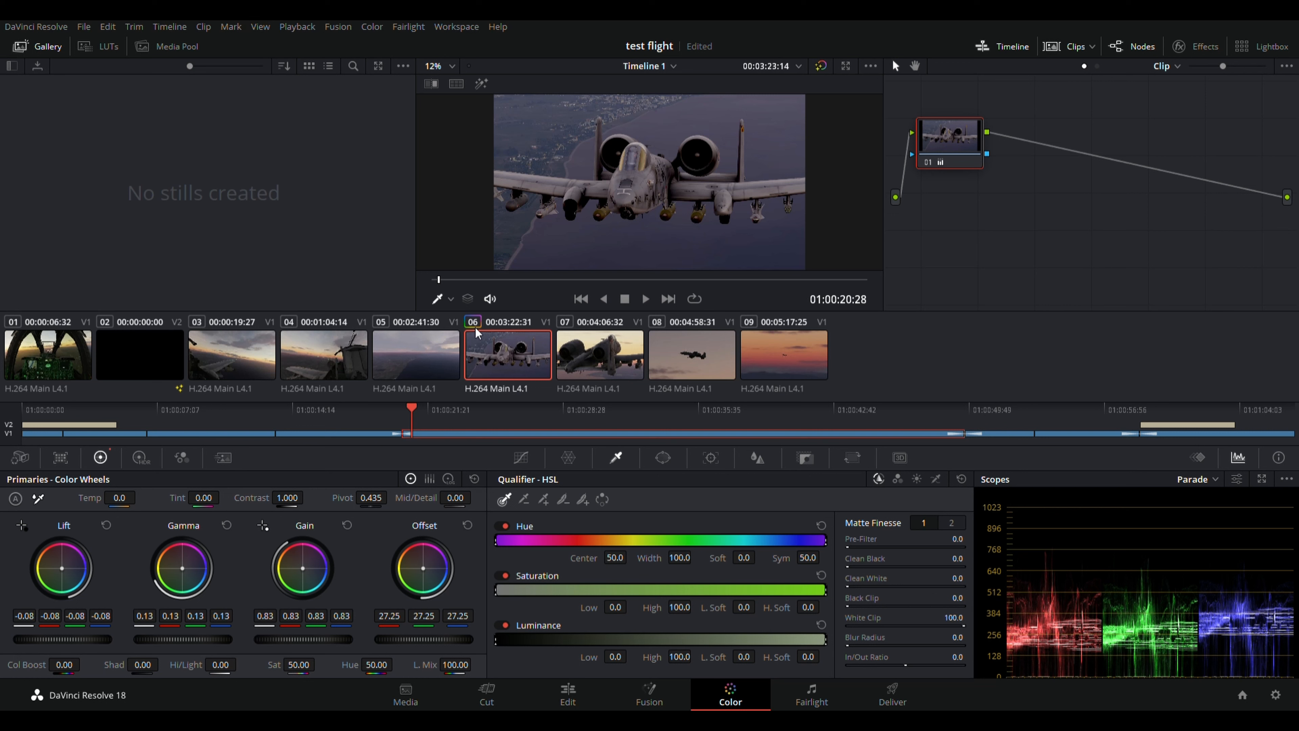
Save the project, grab clip 06's grade as gallery still 1.5.1, and load clip 09.
key("ctrl+s")
key("ctrl+alt+g")
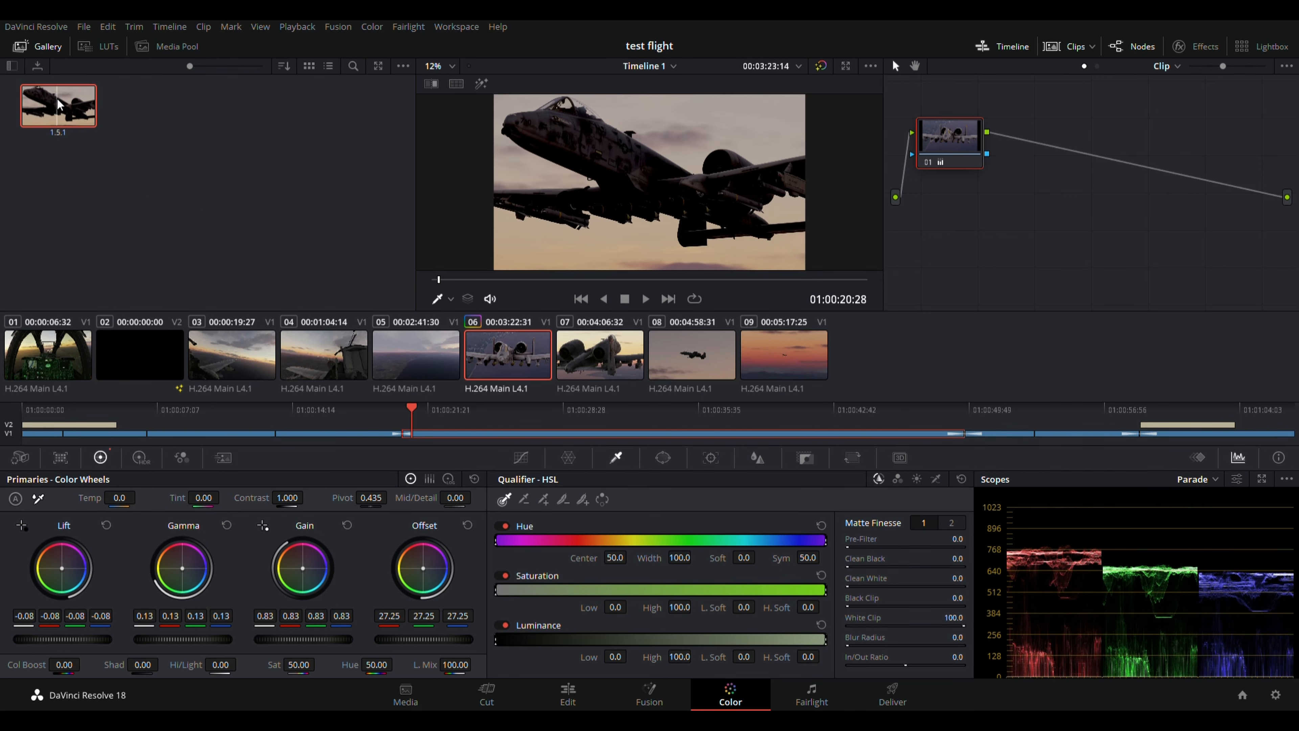
left_click(770, 353)
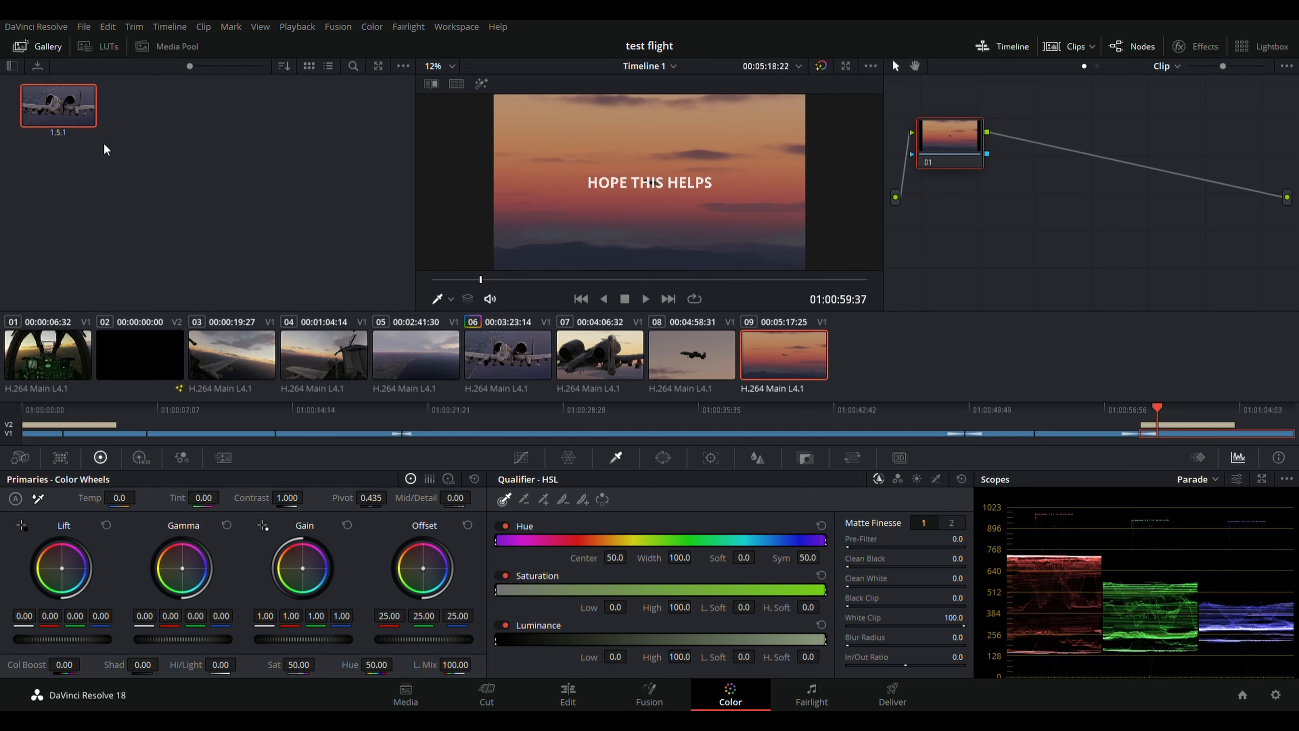
Try the stored grade on clip 09, revert it to ungraded, then bring up clip 05.
key("ctrl+z")
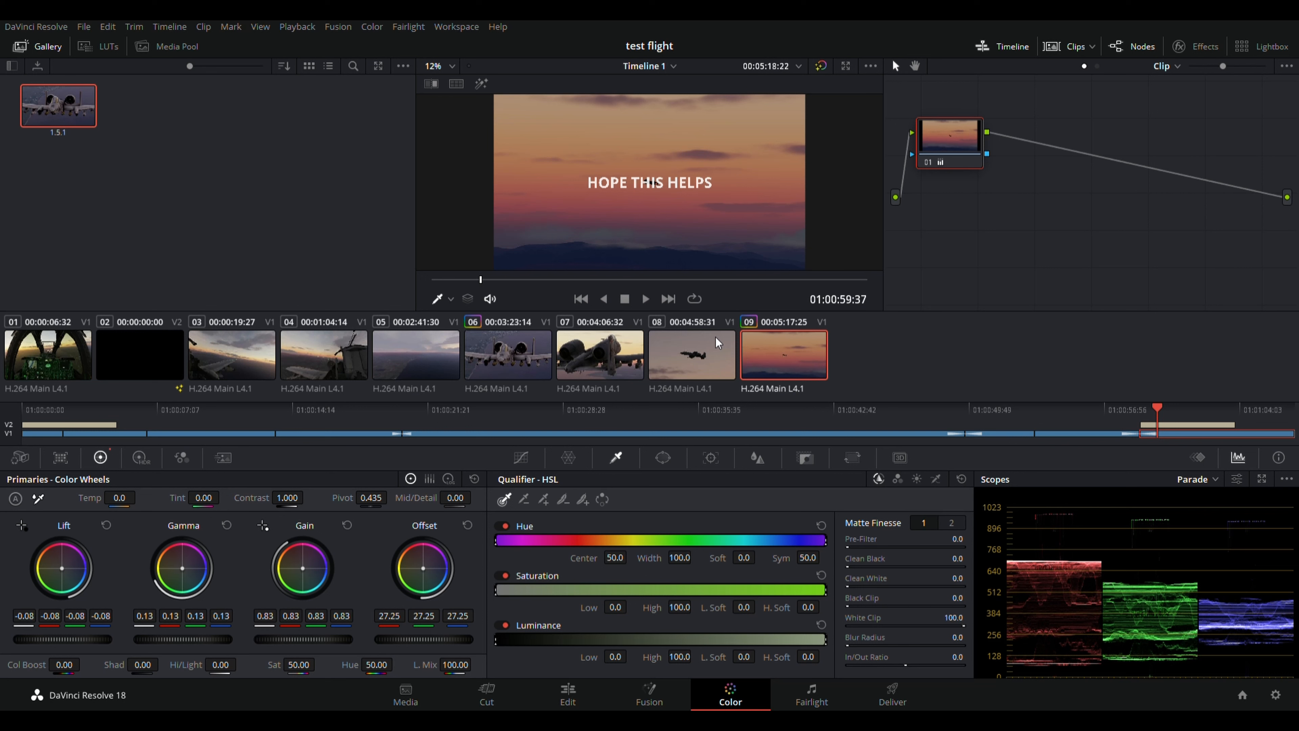
key("ctrl+Home")
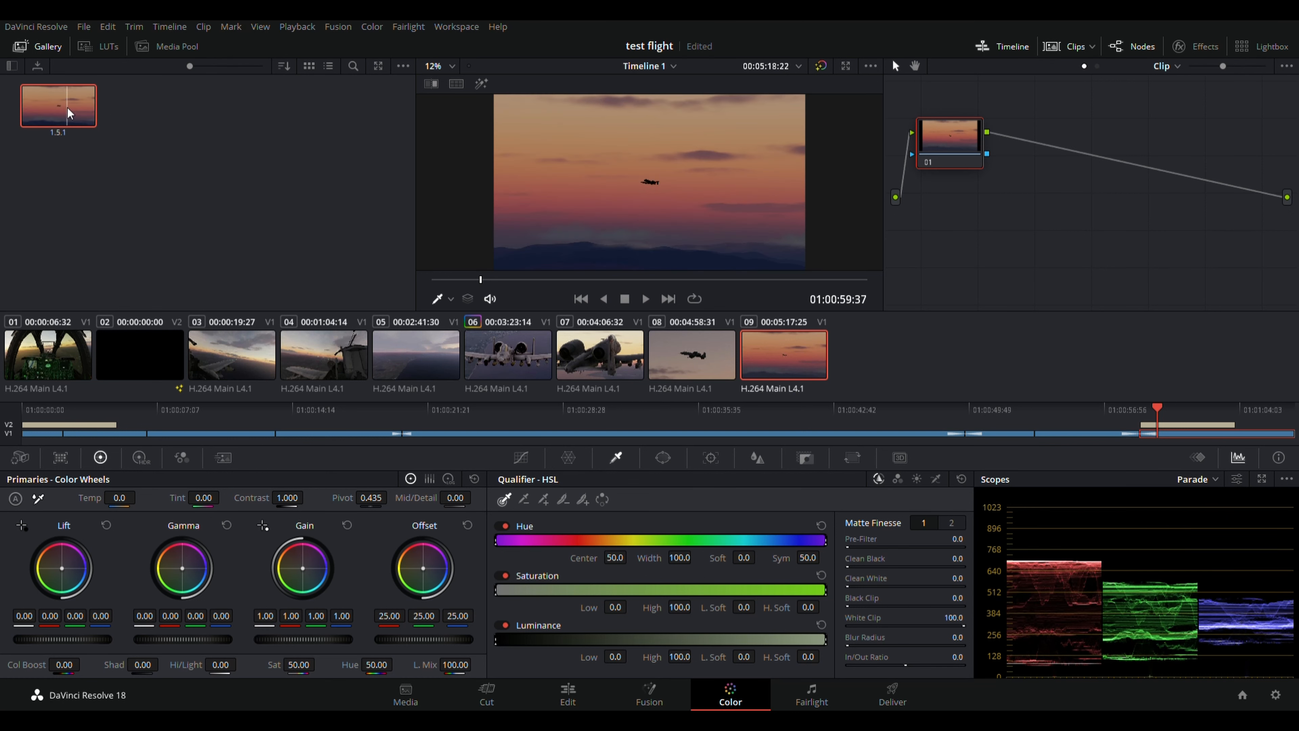
key("Delete")
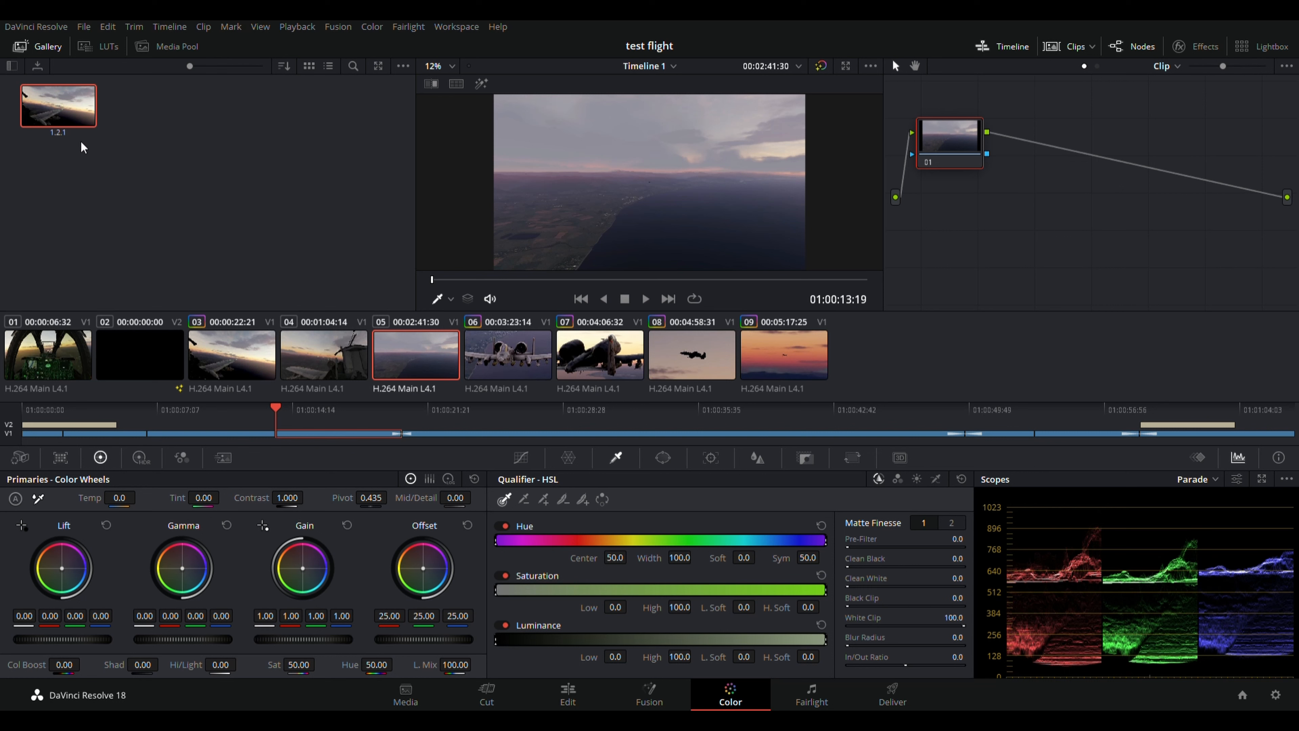
Apply the saved grade (Lift -0.08, Gamma 0.07, Gain 1.10, Offset 29.00) to clip 05.
key("=")
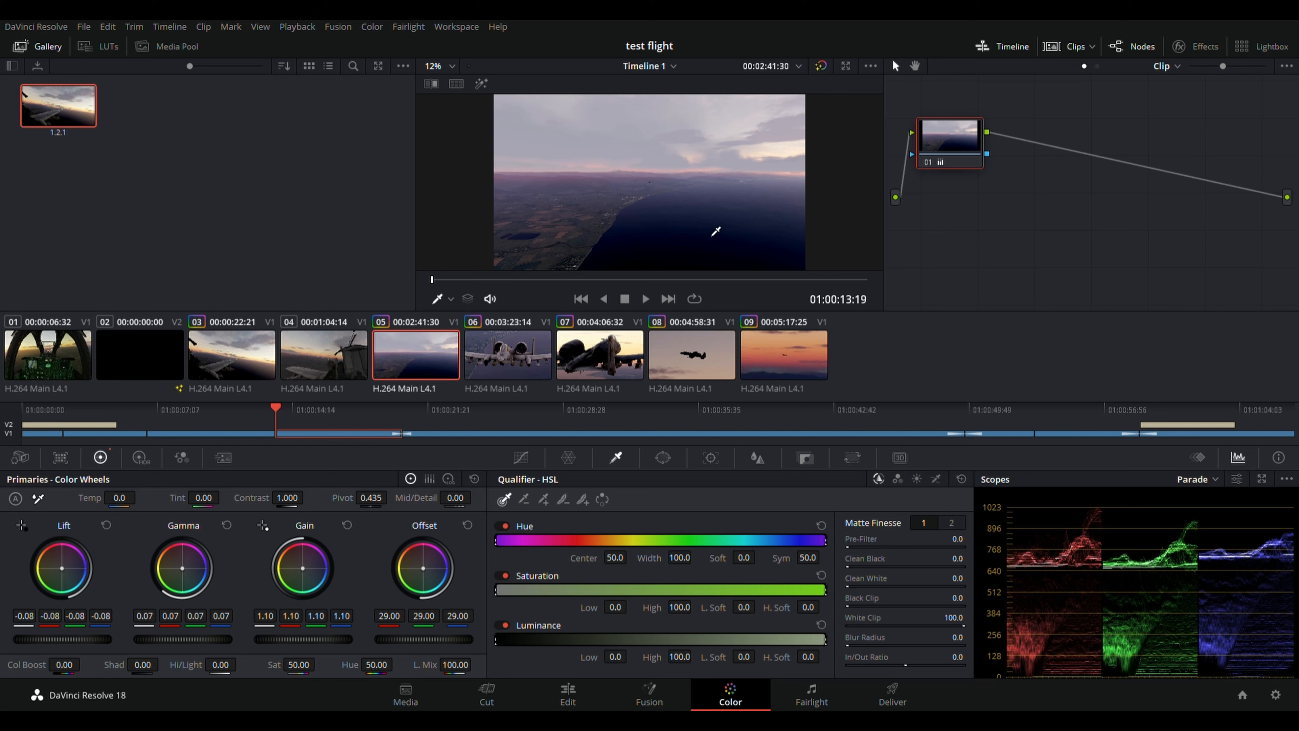
key("ctrl+z")
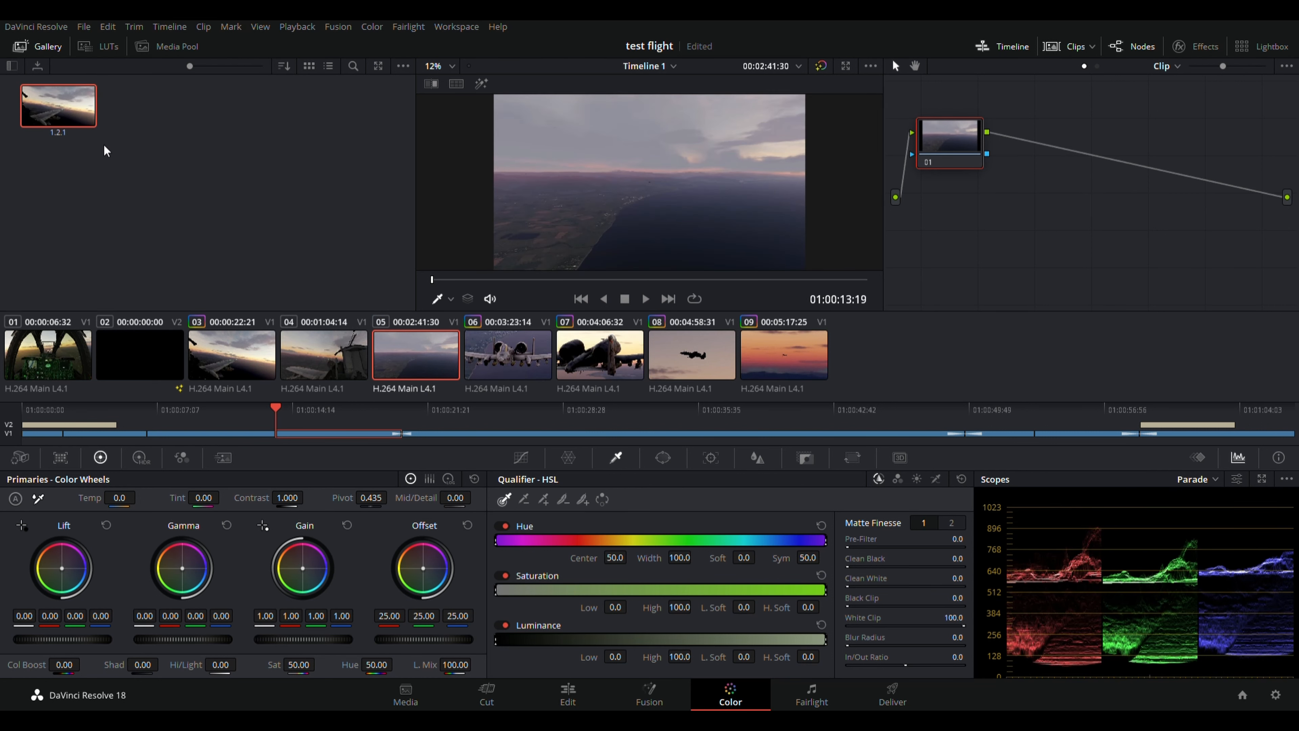
key("ctrl+z")
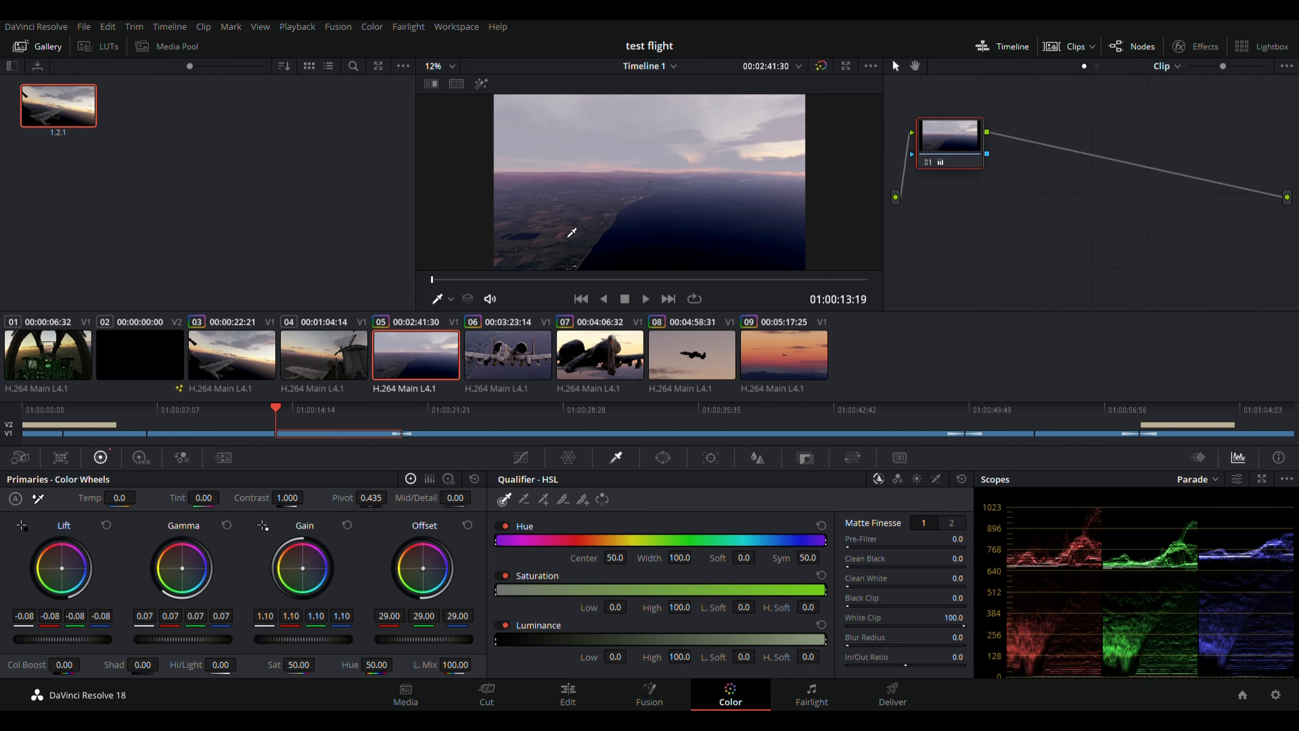
Apply the same grade to clip 02 and to clip 01, the cockpit shot.
left_click(342, 363)
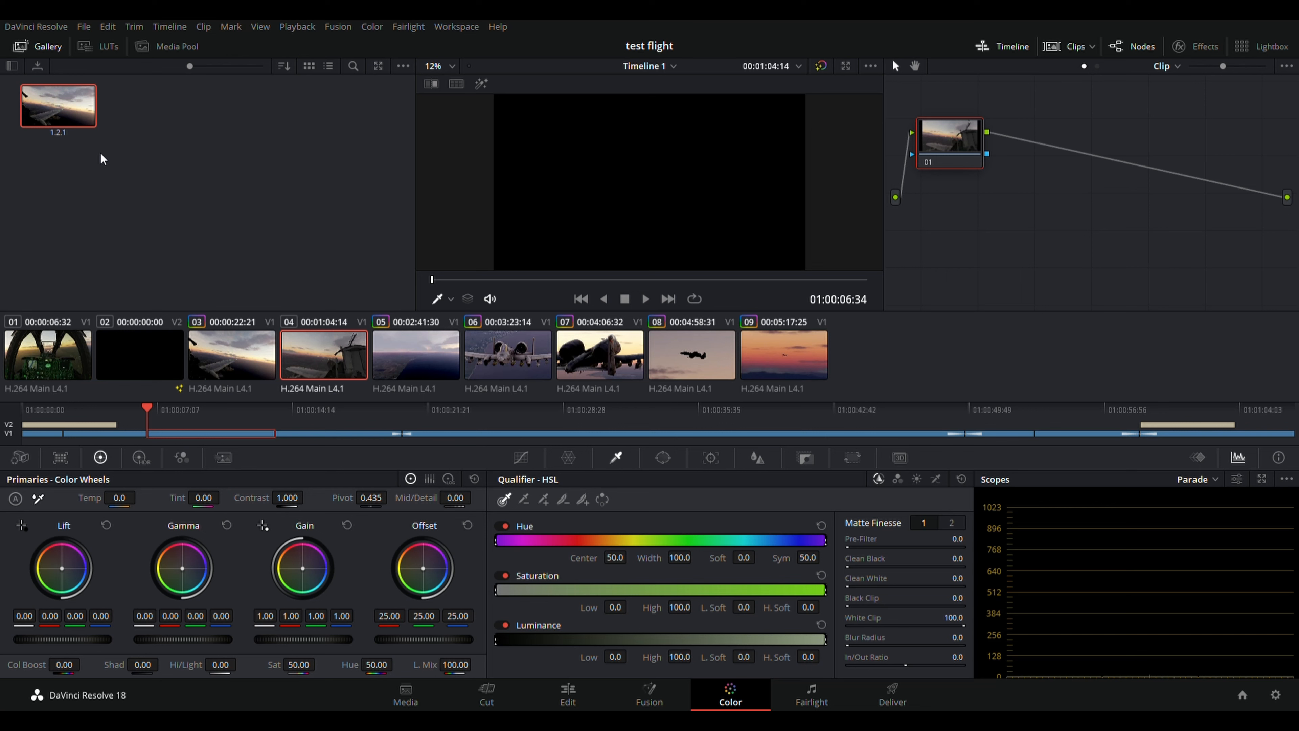
left_click(235, 340)
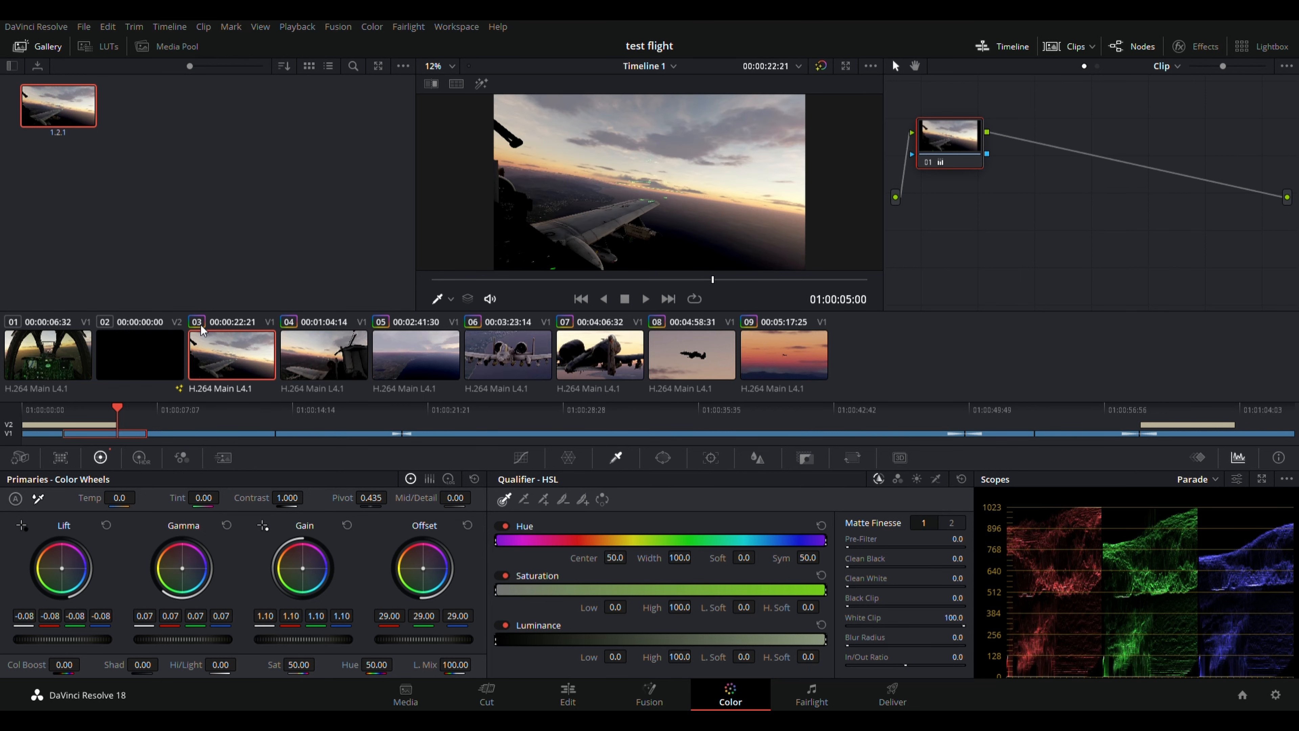
left_click(157, 358)
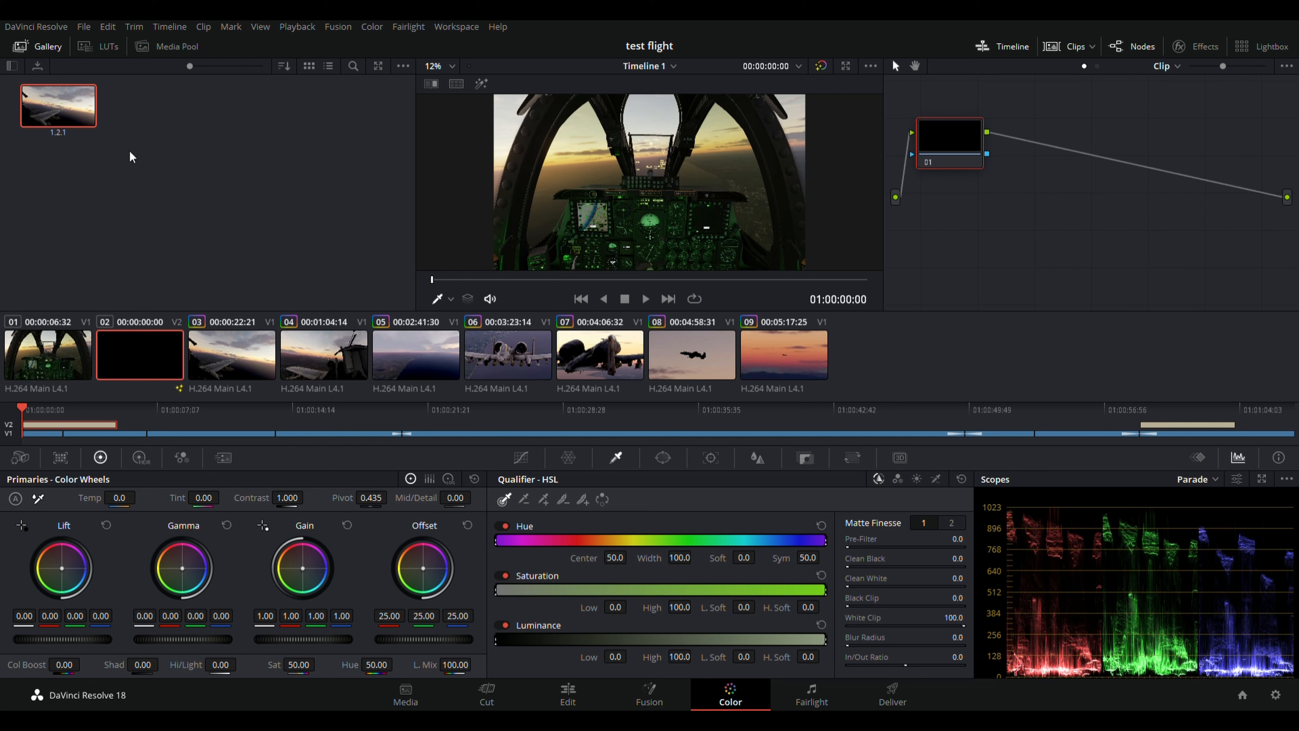
key("equal")
left_click(68, 356)
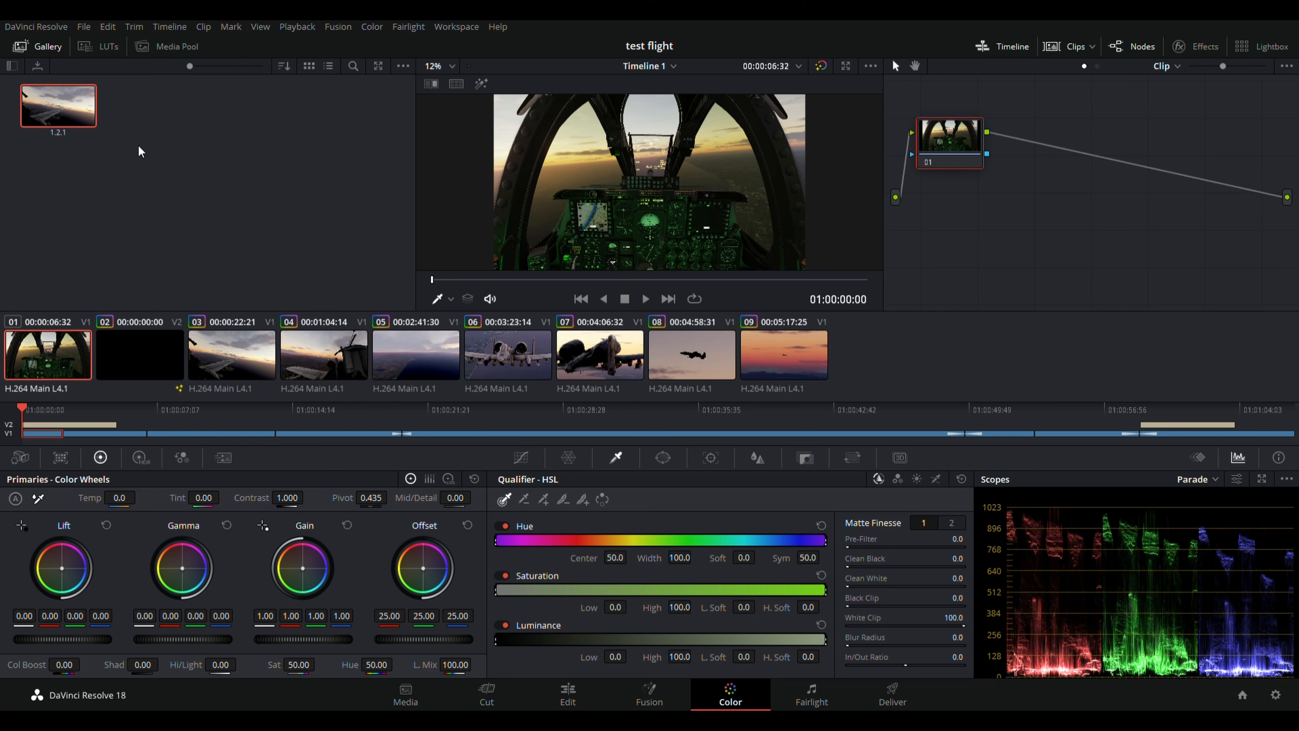
key("alt+shift+c")
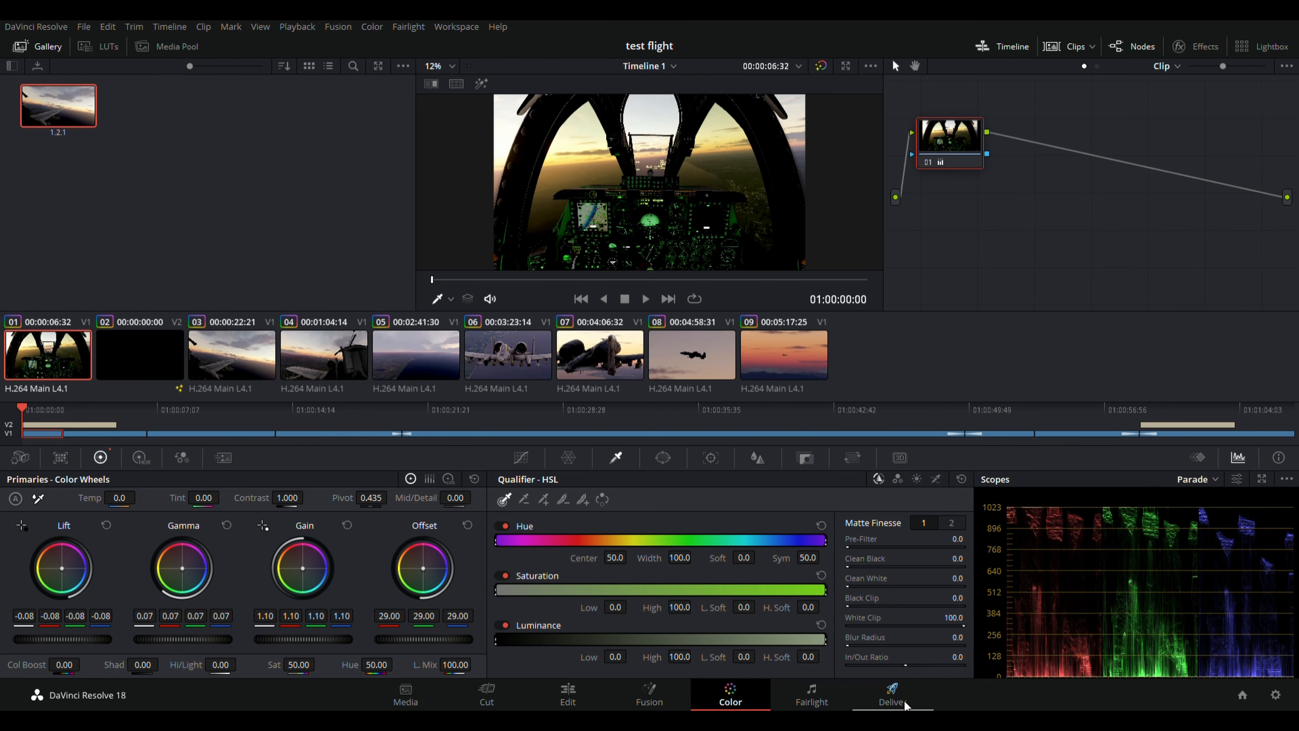
On the Deliver page, rename the export from Untitled to 'DEVINCI BASIC' and target the Videos folder.
left_click(894, 704)
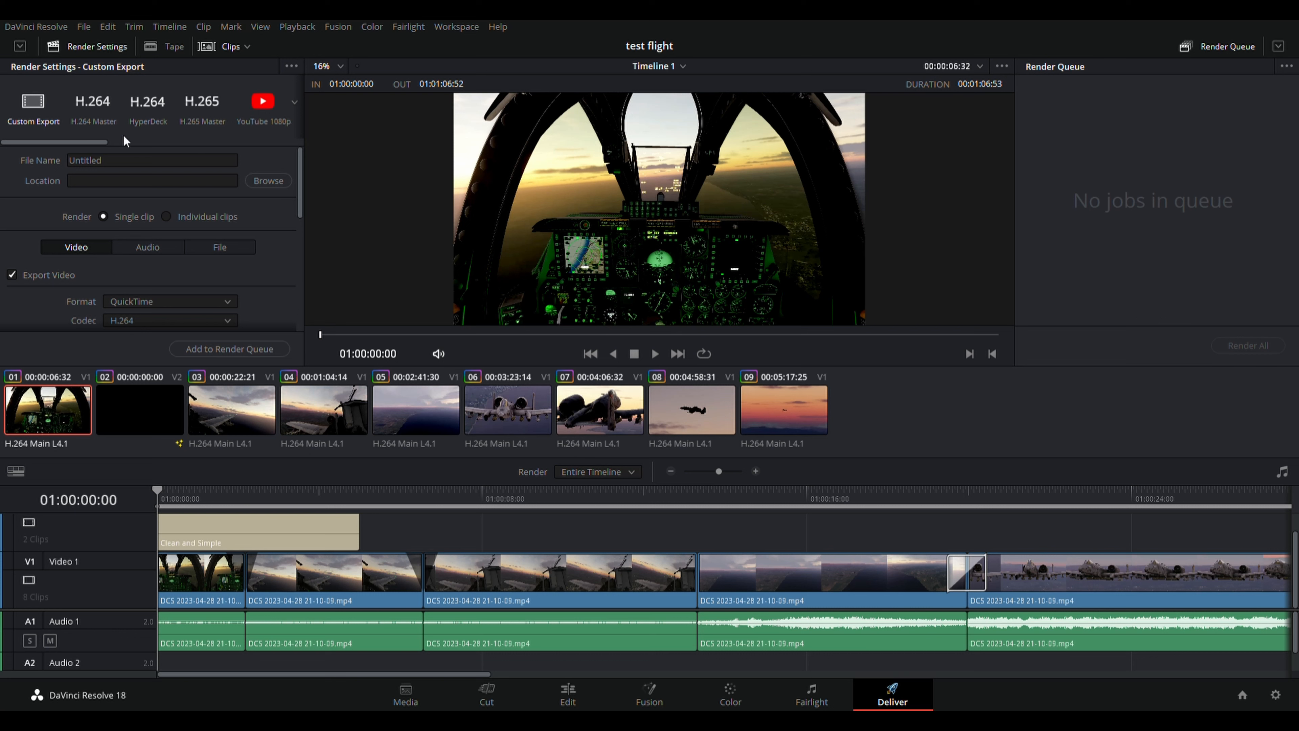
left_click(125, 165)
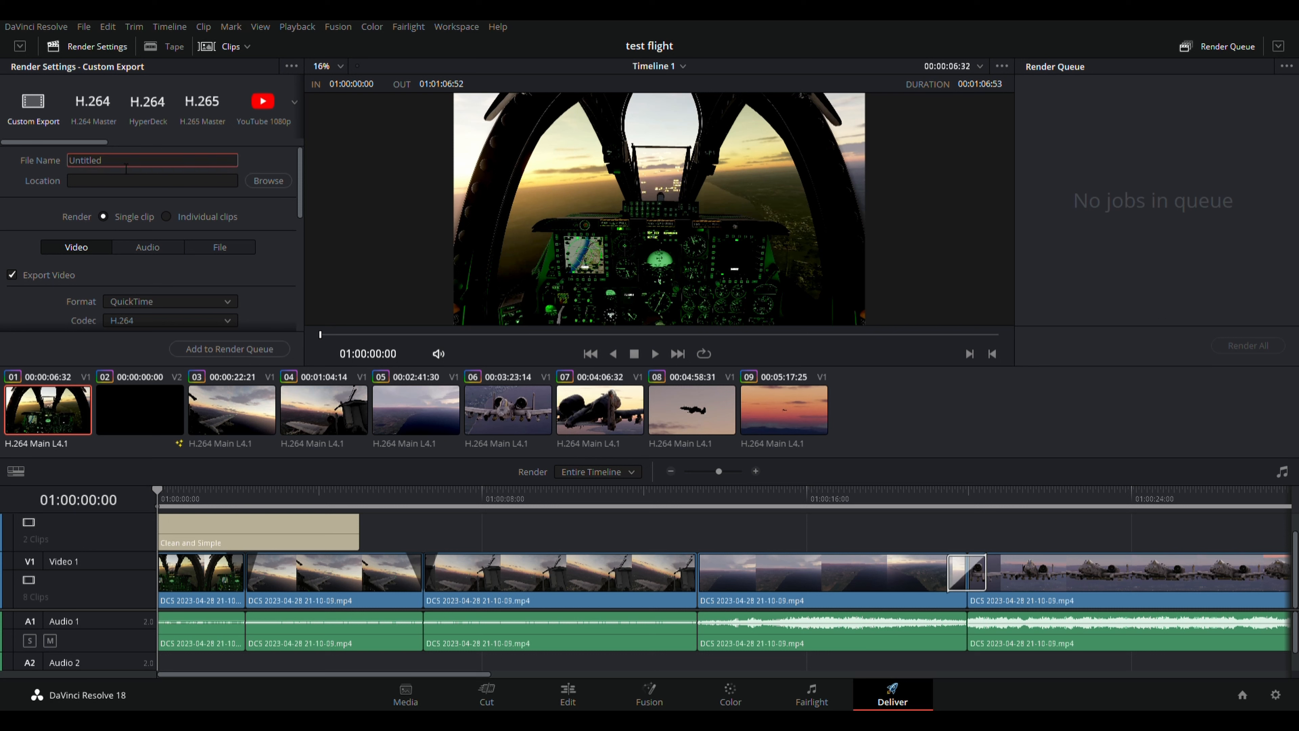
left_click_drag(125, 167, 54, 168)
type("DEVINCI BASIC")
left_click(271, 184)
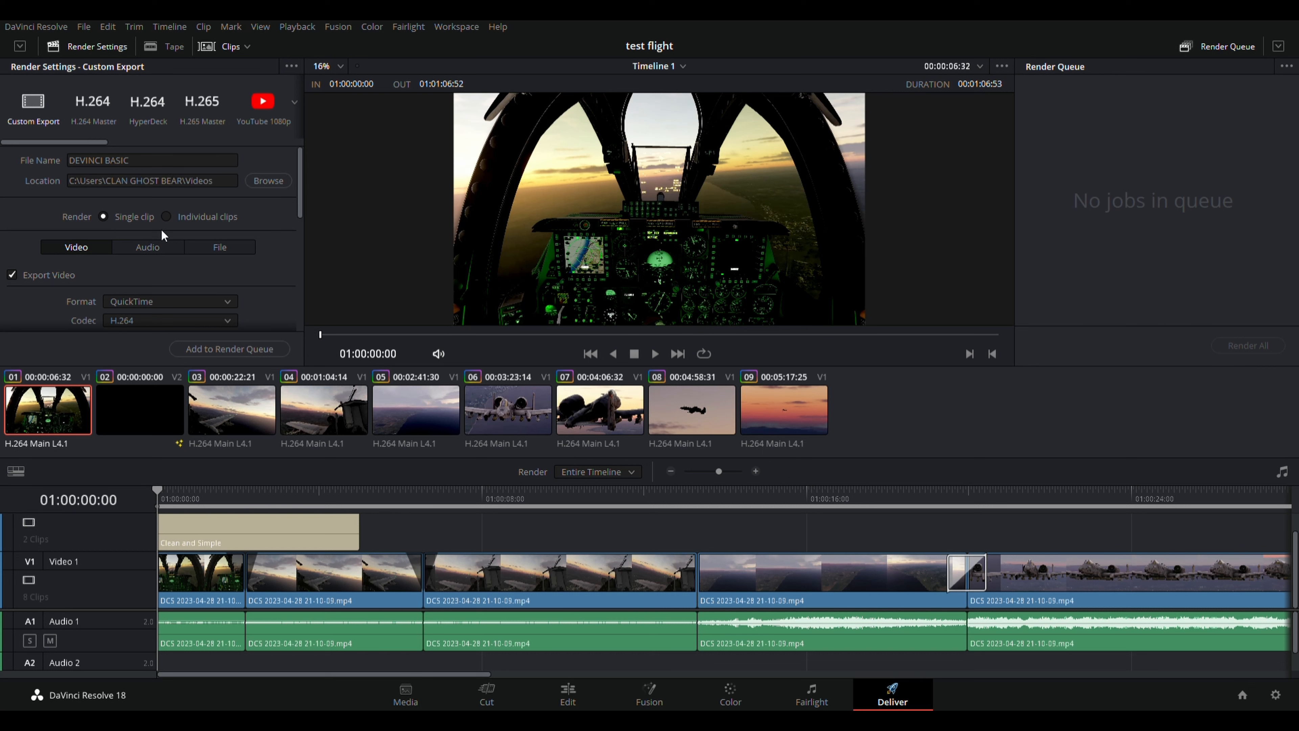
Review the QuickTime H.264, 3840 x 2160, 60 fps settings and queue the timeline as Job 1.
scroll(163, 230, "down", 1)
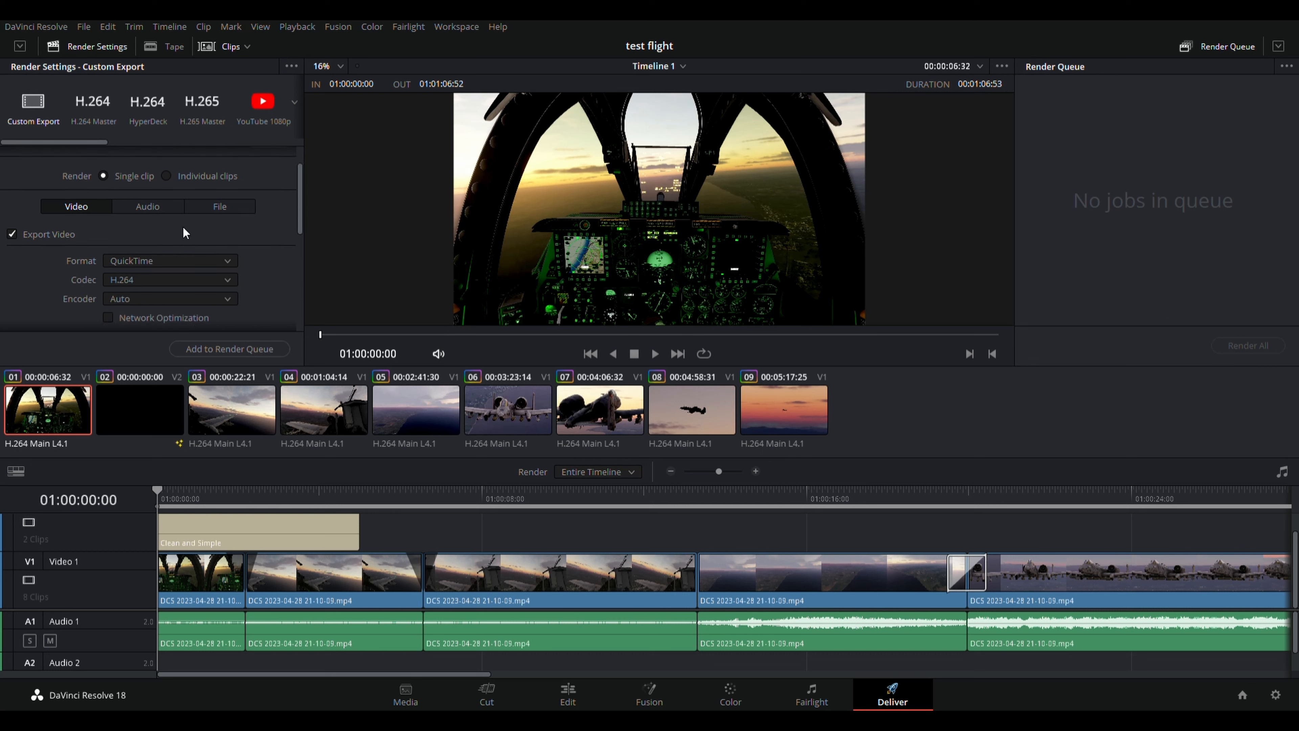
scroll(149, 268, "down", 2)
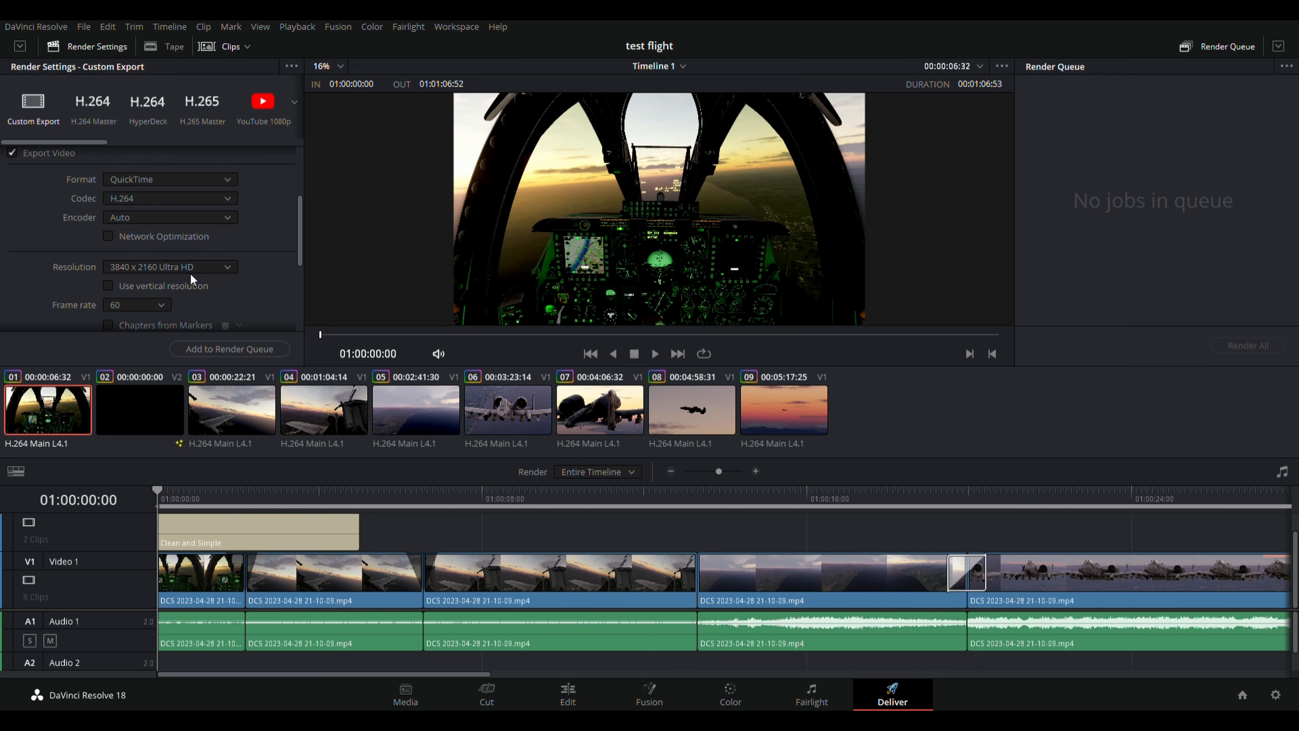
scroll(191, 279, "down", 3)
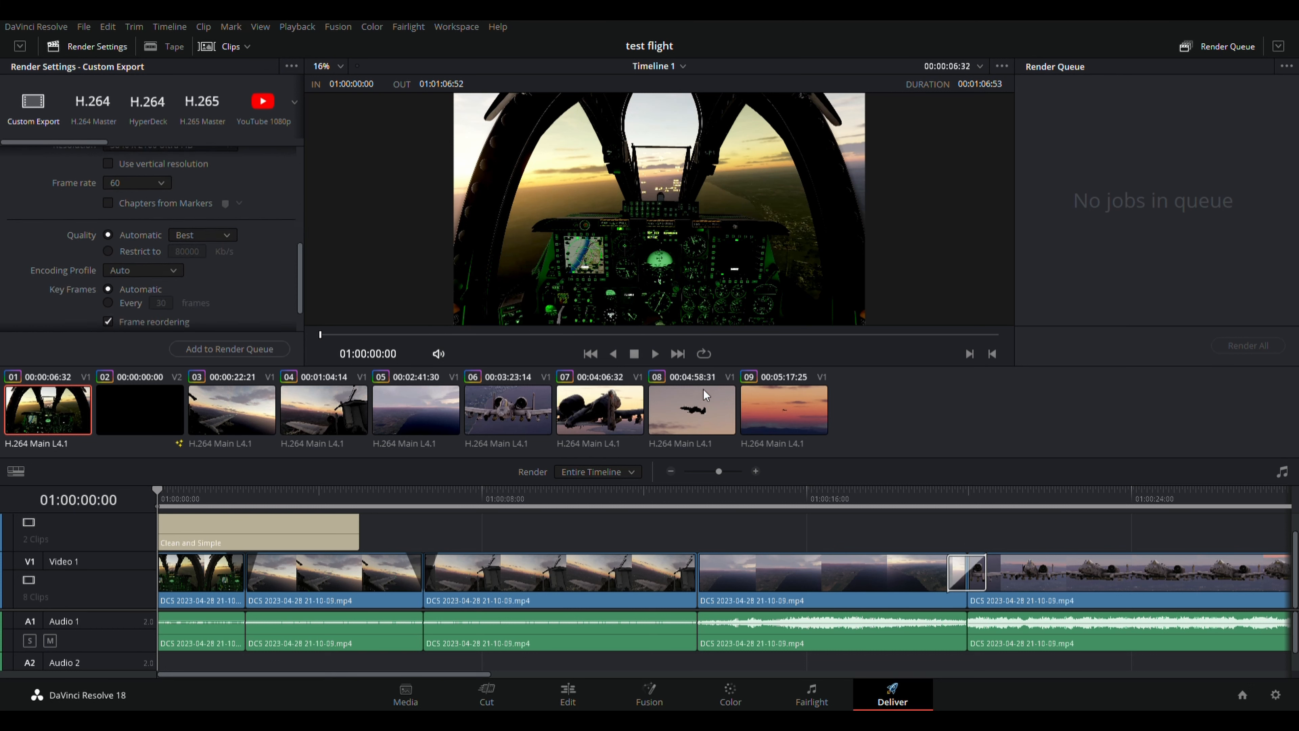
left_click(245, 353)
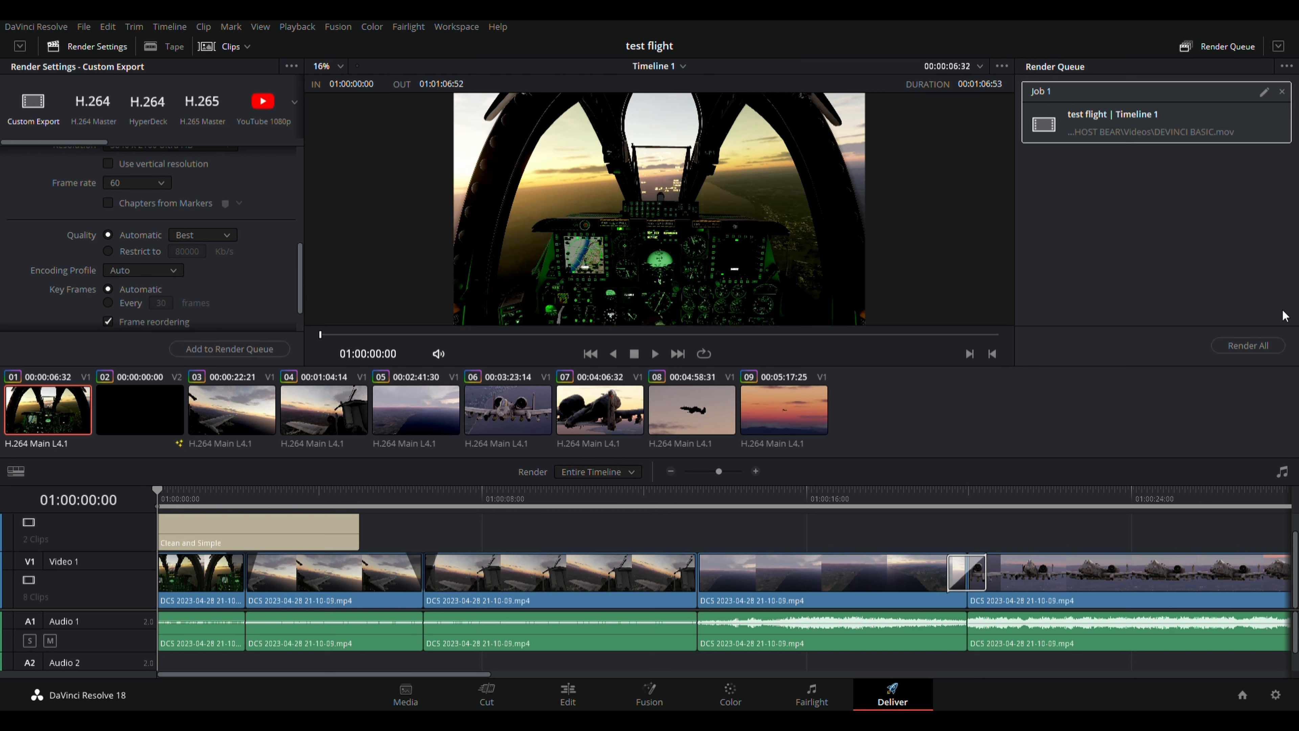
Render All to export Job 1 to DEVINCI BASIC.mov.
left_click(1261, 349)
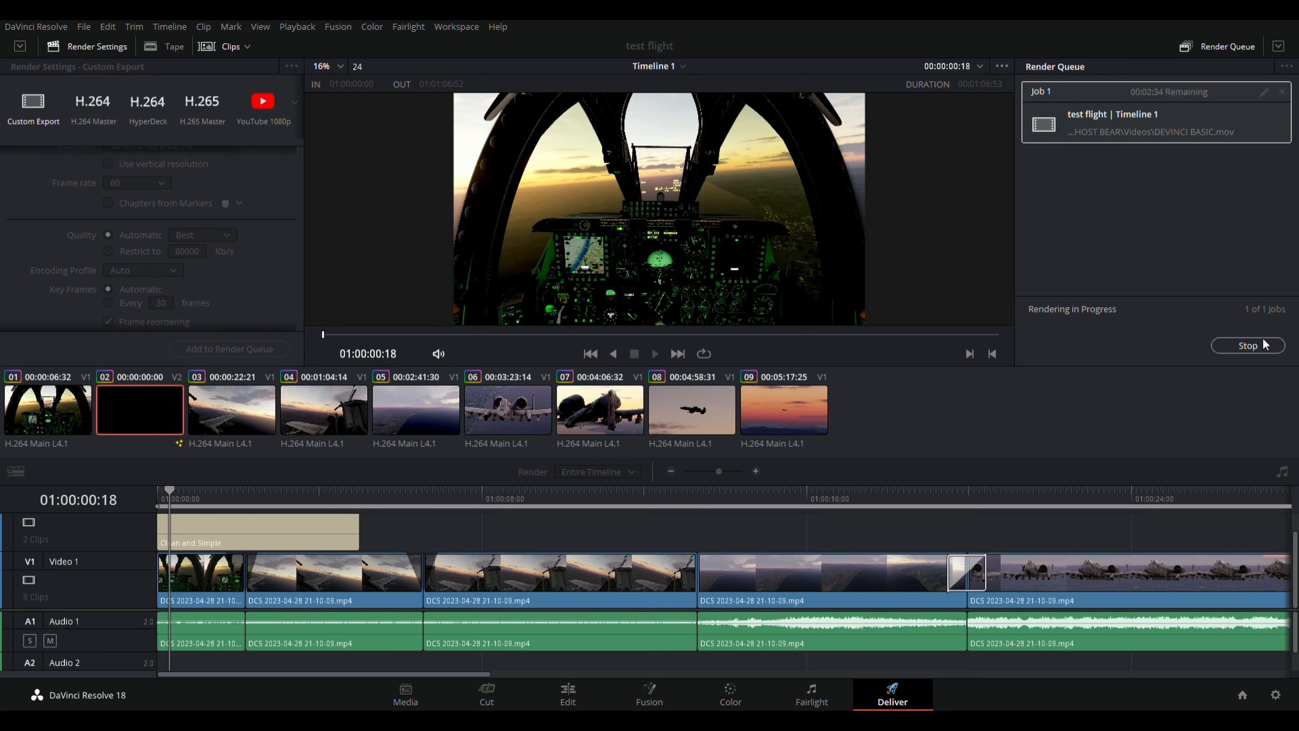